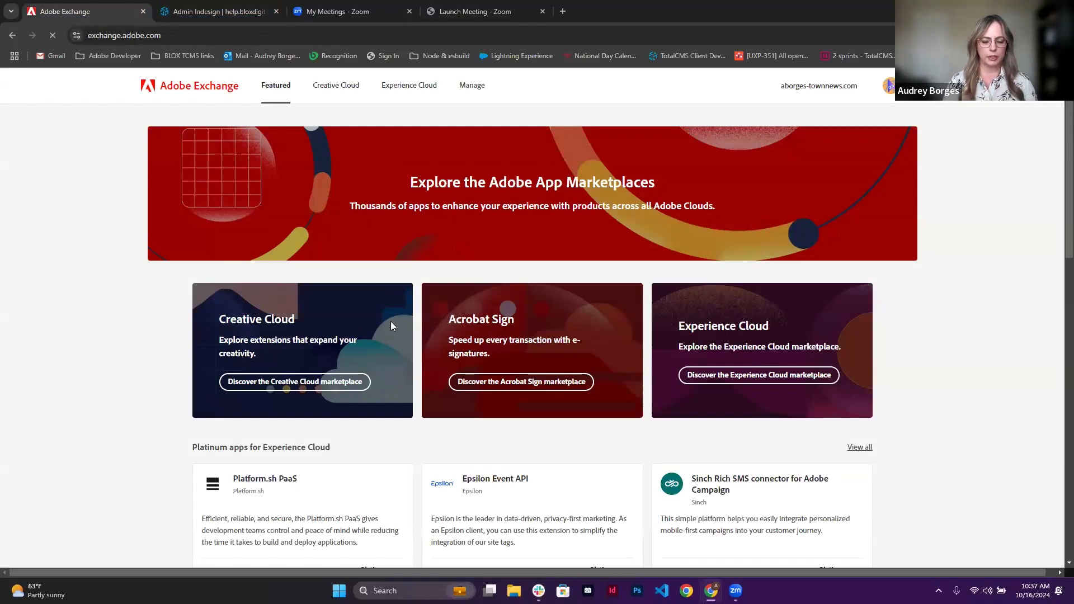
Step: Search the Creative Cloud marketplace plugins for "BLOX Total CMS"
{"action": "left_click", "coordinate": [331, 86]}
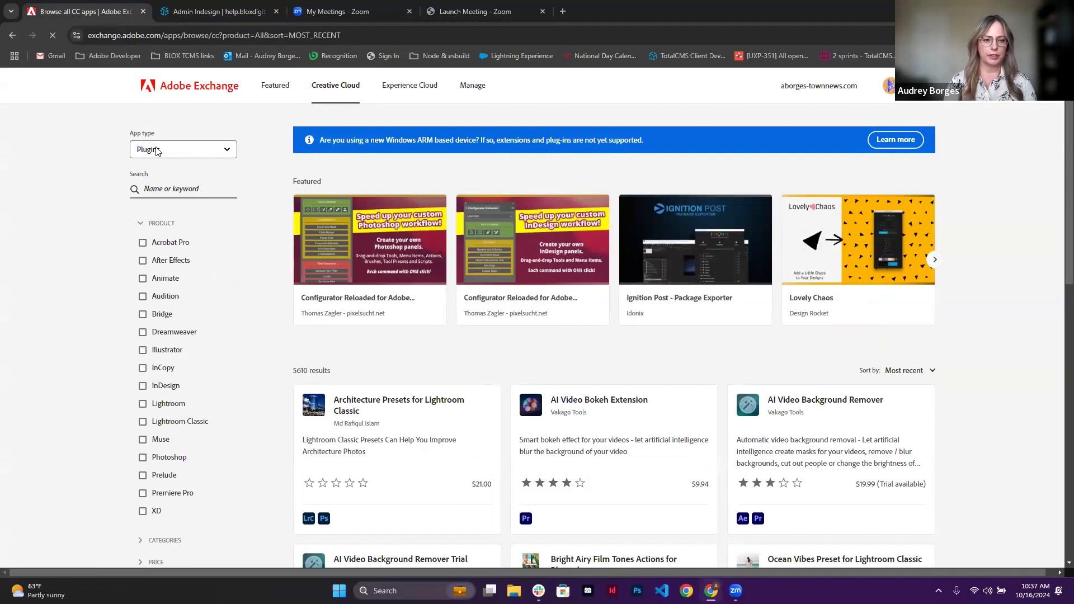
{"action": "left_click", "coordinate": [188, 198]}
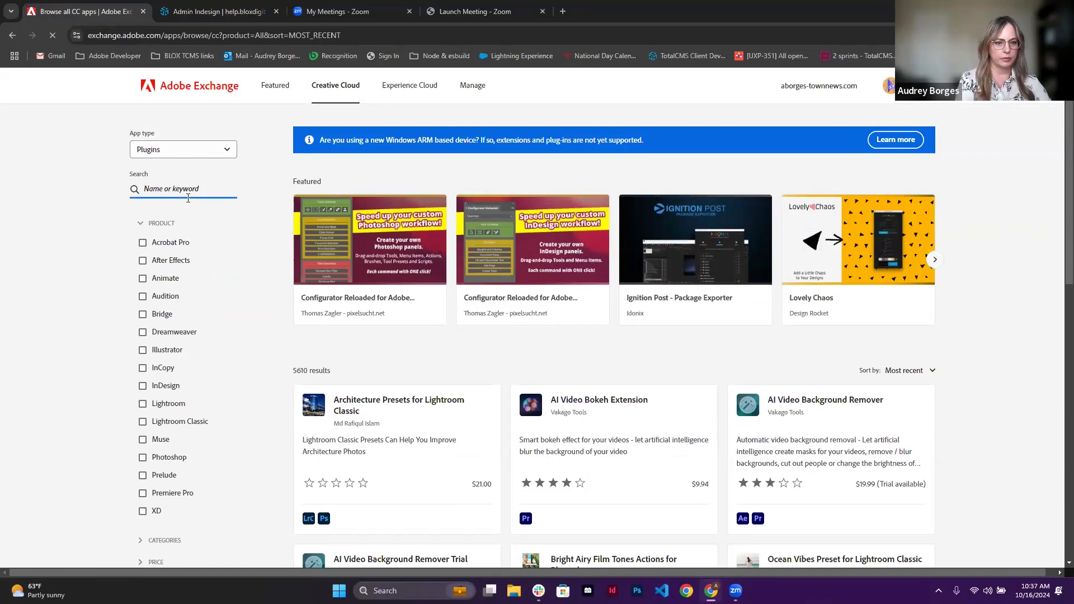
{"action": "type", "text": "BLO"}
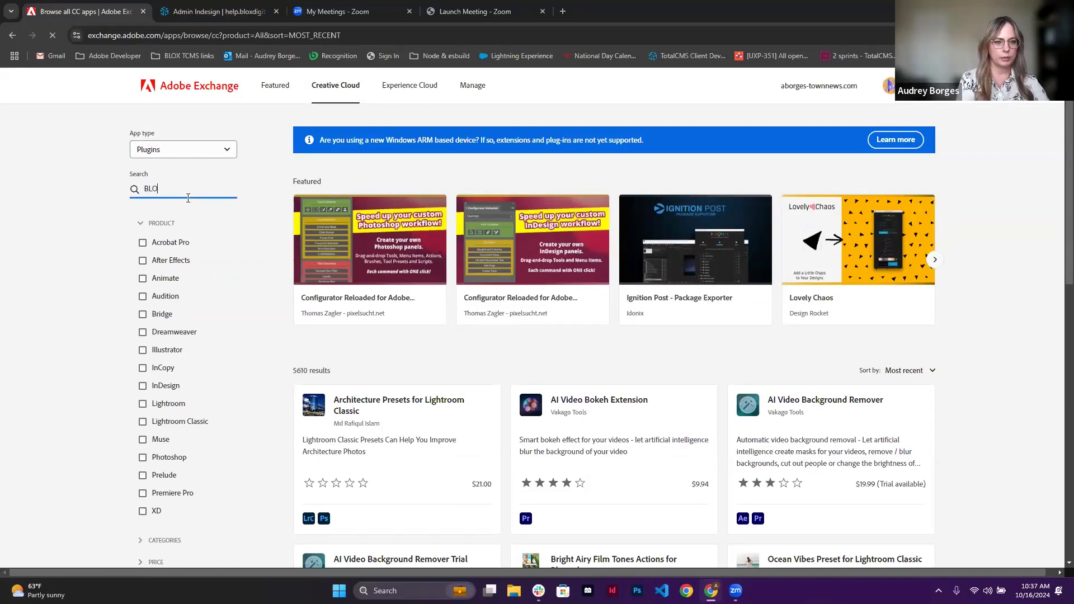
{"action": "type", "text": "X To"}
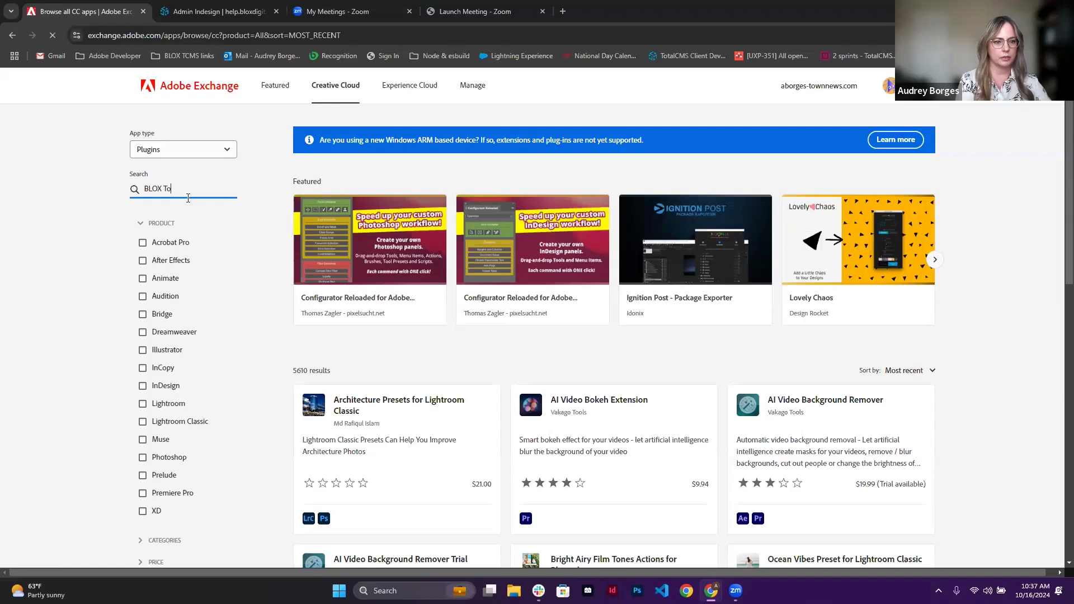
{"action": "type", "text": "tal CMS"}
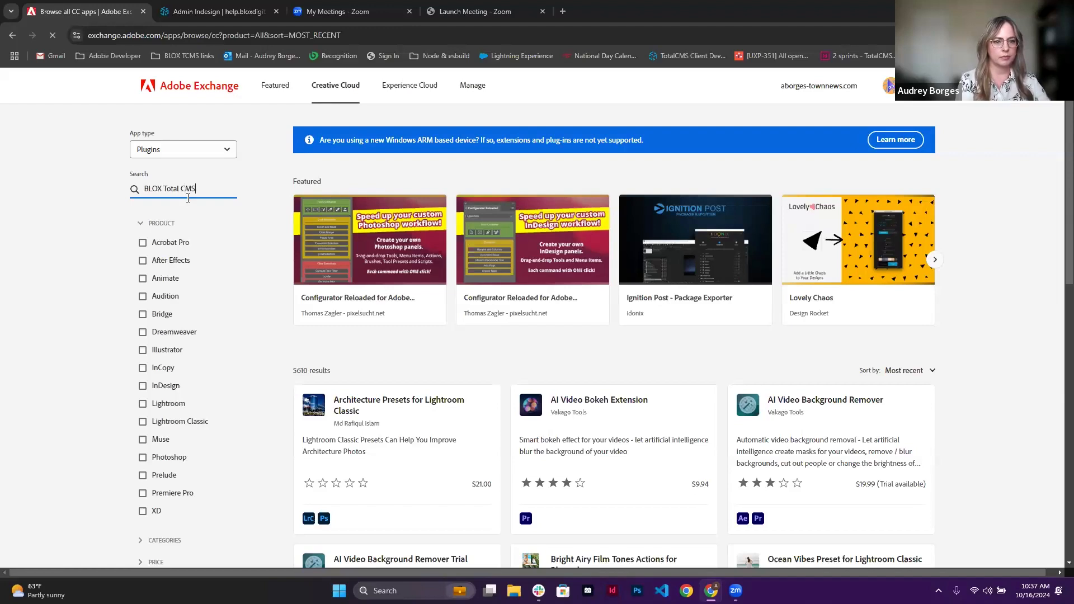
{"action": "key", "text": "Return"}
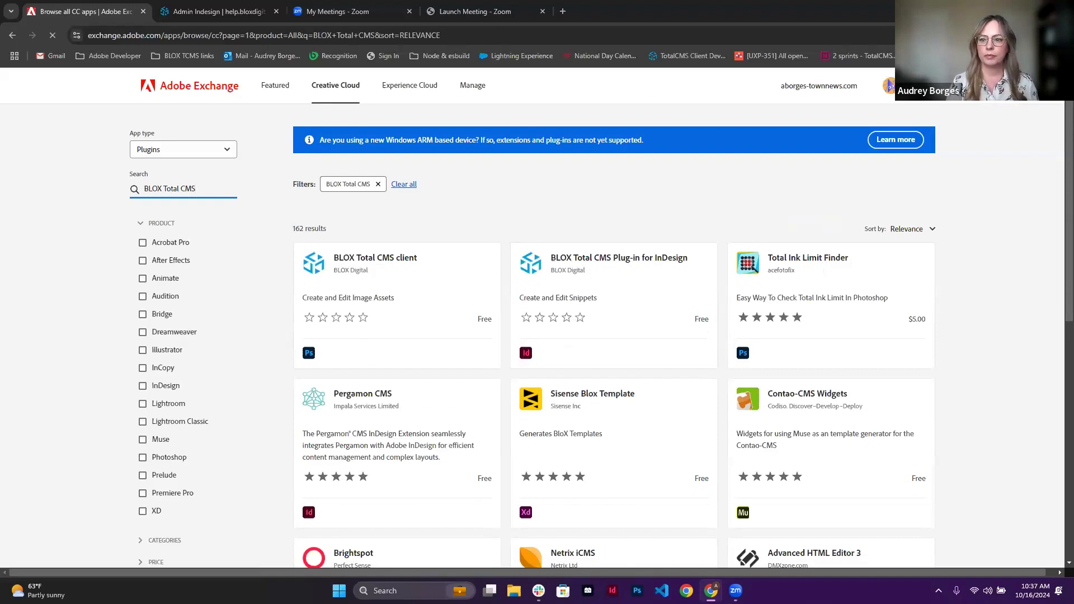
Step: Open the listing of the BLOX Total CMS Plug-in for InDesign and look through its first three preview images
{"action": "left_click", "coordinate": [620, 258]}
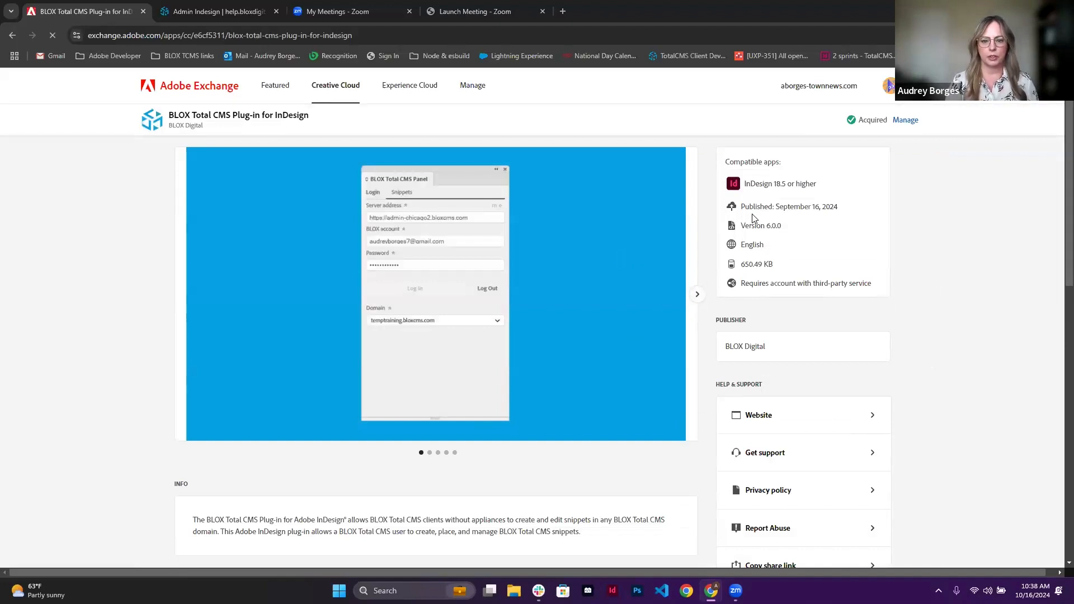
{"action": "left_click", "coordinate": [697, 295]}
{"action": "left_click", "coordinate": [697, 295]}
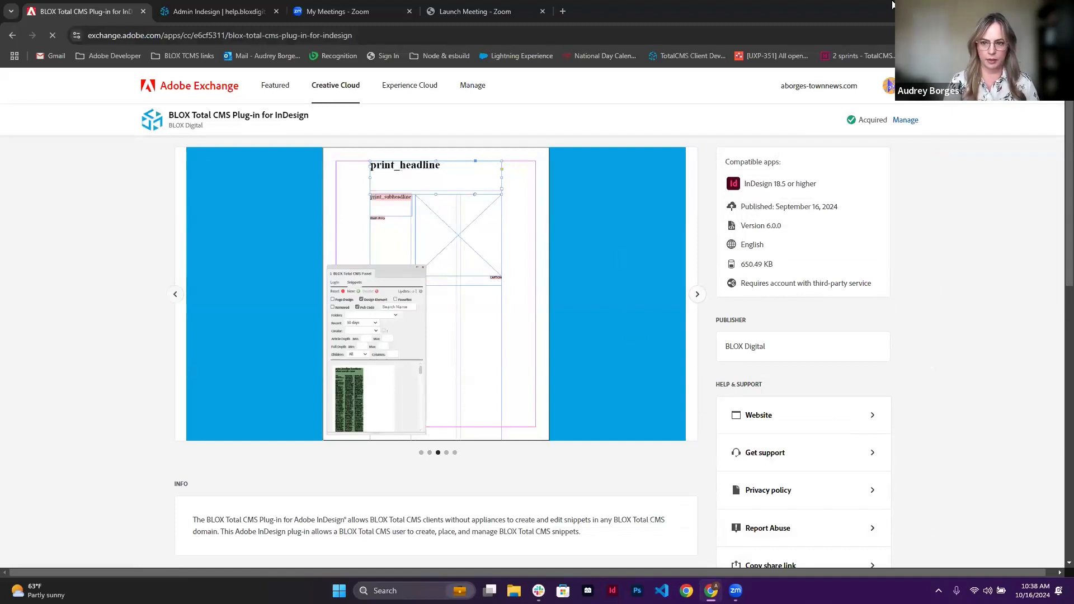
Step: Manage the acquired plug-in in the Creative Cloud Desktop app and install the BLOX Total CMS client plugin for Photoshop
{"action": "left_click", "coordinate": [903, 121]}
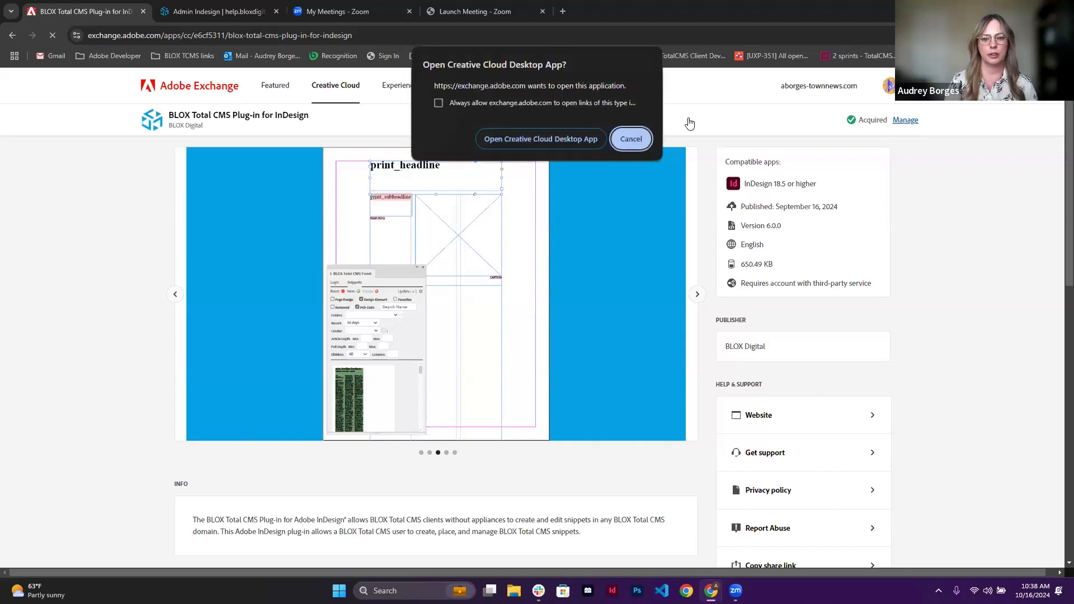
{"action": "left_click", "coordinate": [571, 140]}
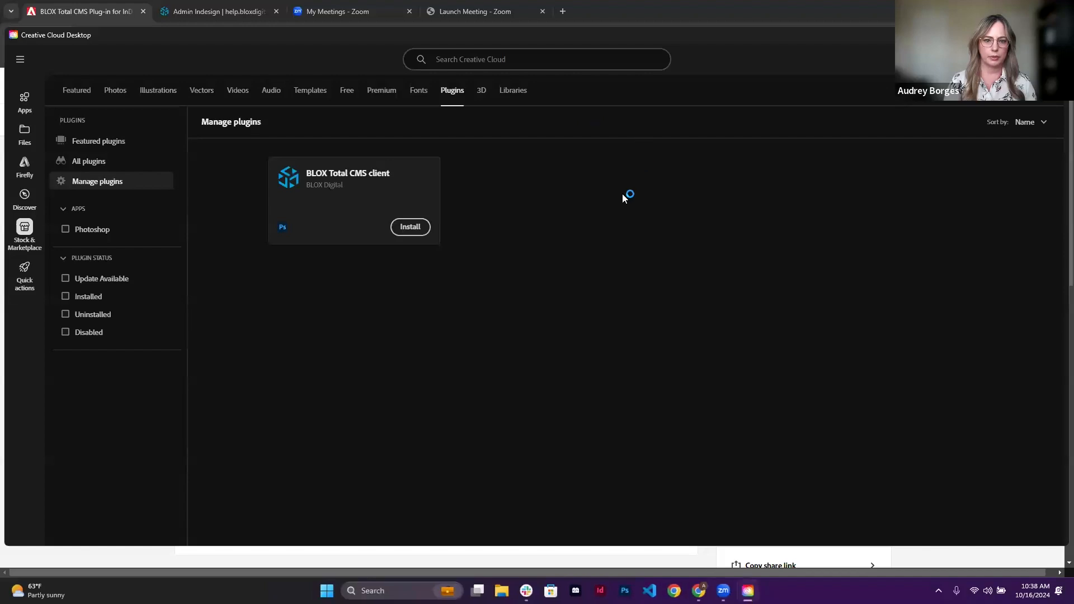
{"action": "left_click", "coordinate": [407, 232]}
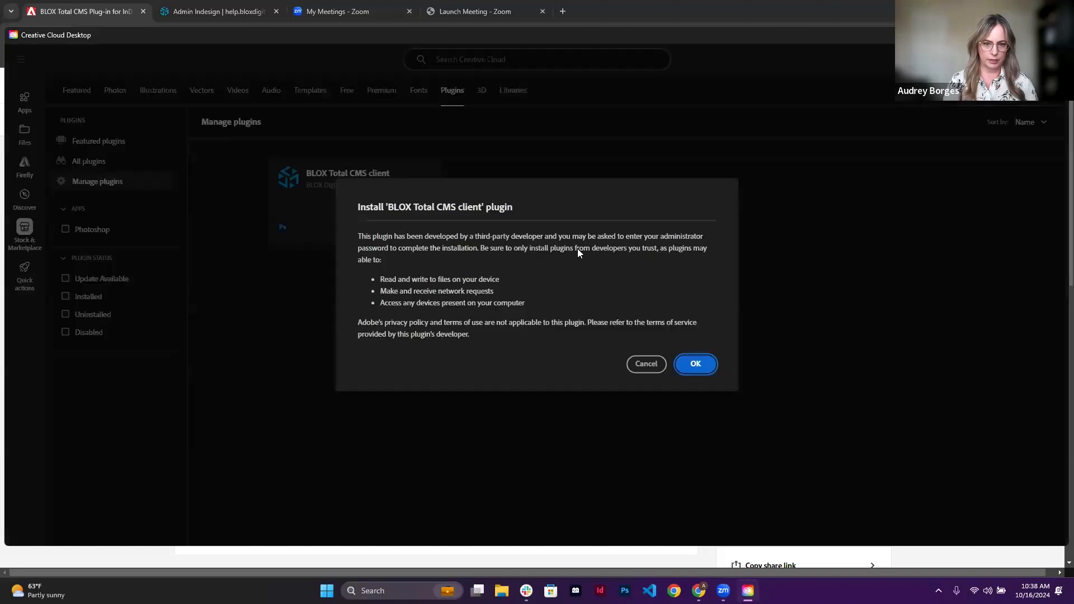
{"action": "left_click", "coordinate": [696, 365]}
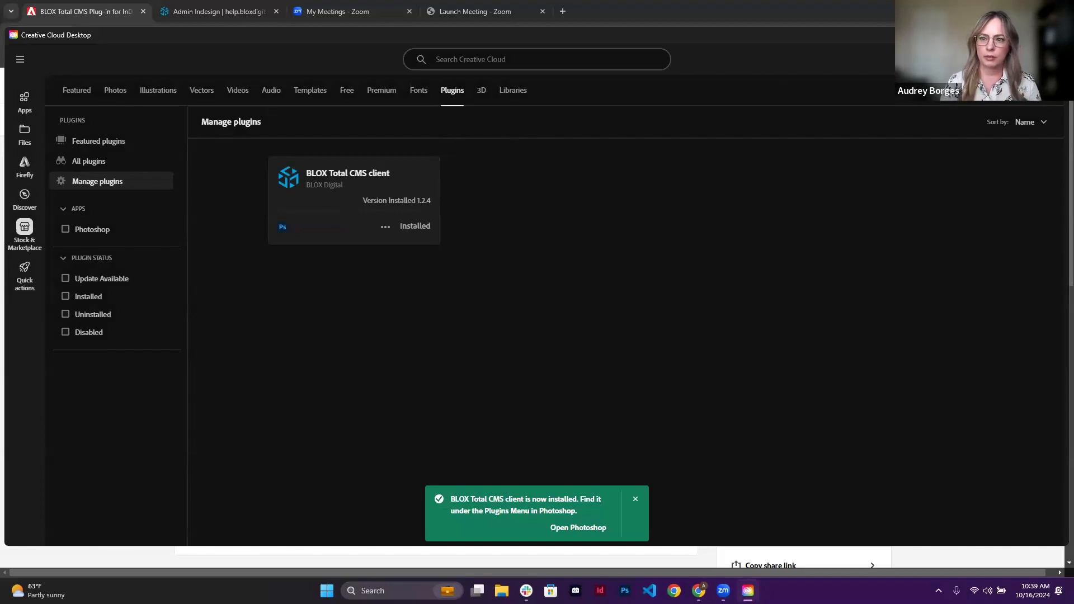
Step: Switch back to the browser and view the BLOX Digital help page on the Total CMS Client Plug-in for Adobe InDesign
{"action": "key", "text": "alt+Tab"}
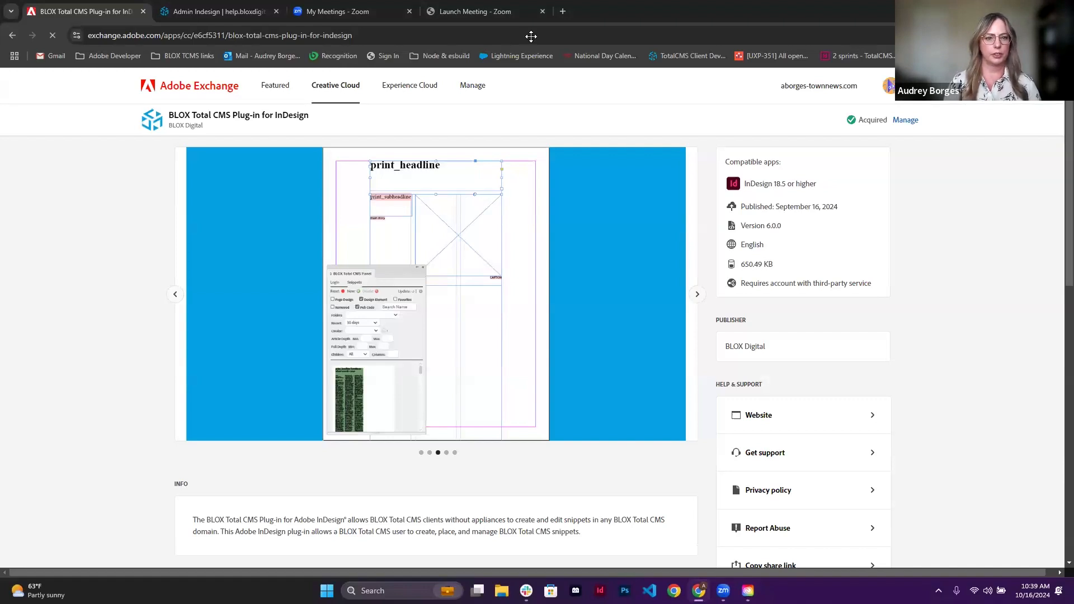
{"action": "key", "text": "ctrl+Tab"}
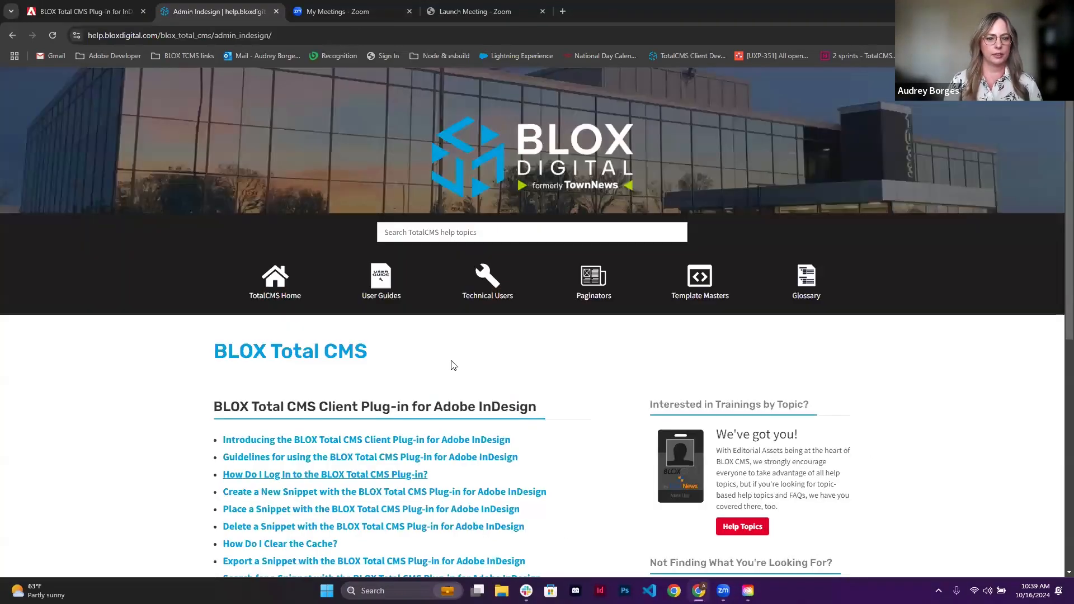
{"action": "scroll", "coordinate": [587, 463], "scroll_direction": "down", "scroll_amount": 3}
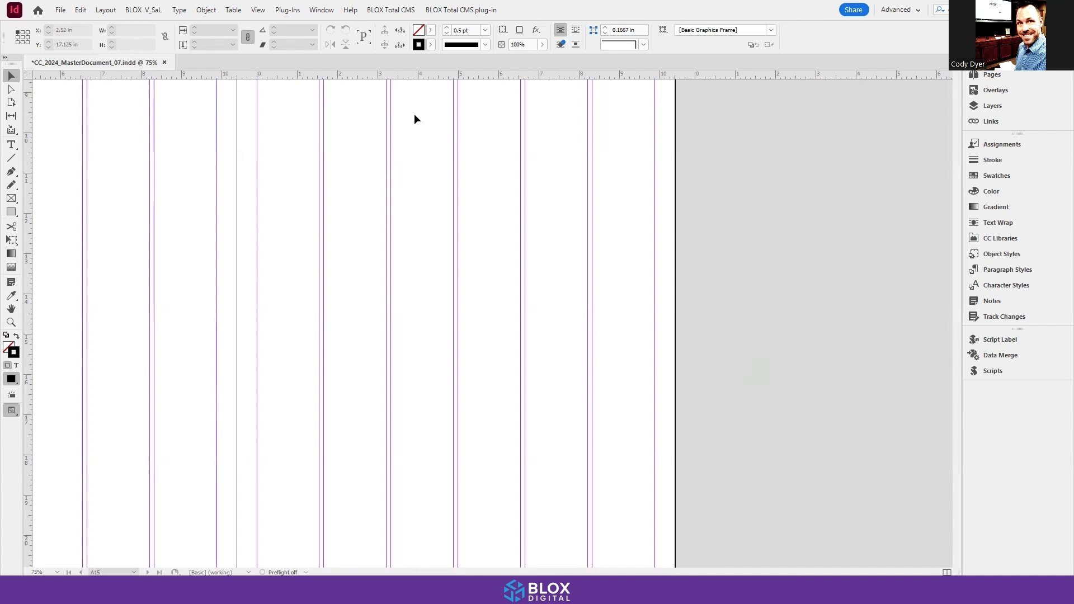
Step: Open the BLOX Total CMS Panel of the BLOX Total CMS plug-in in InDesign
{"action": "left_click", "coordinate": [328, 10]}
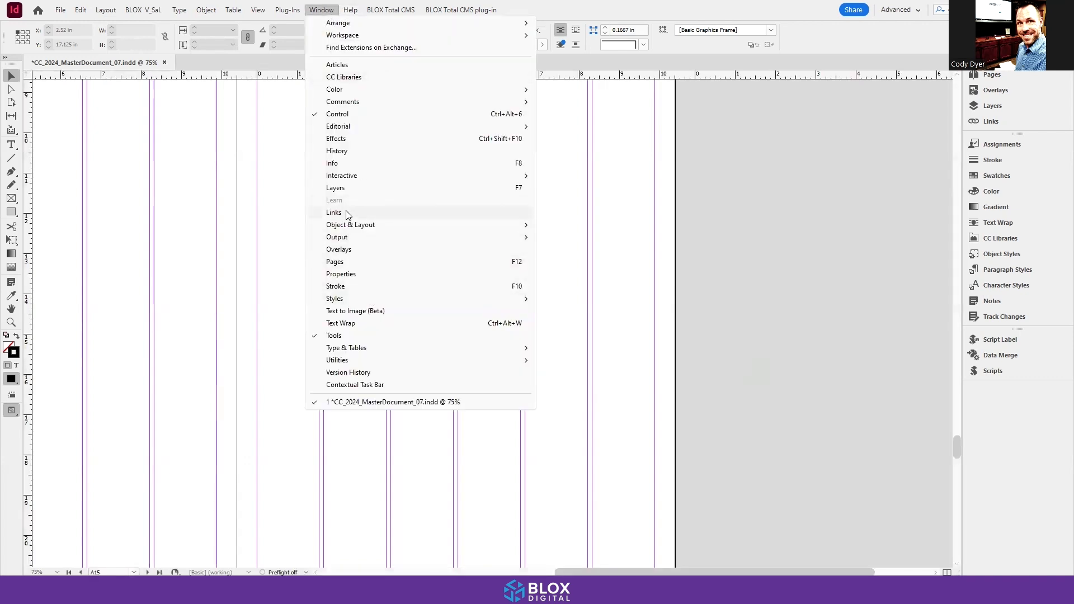
{"action": "left_click", "coordinate": [247, 206]}
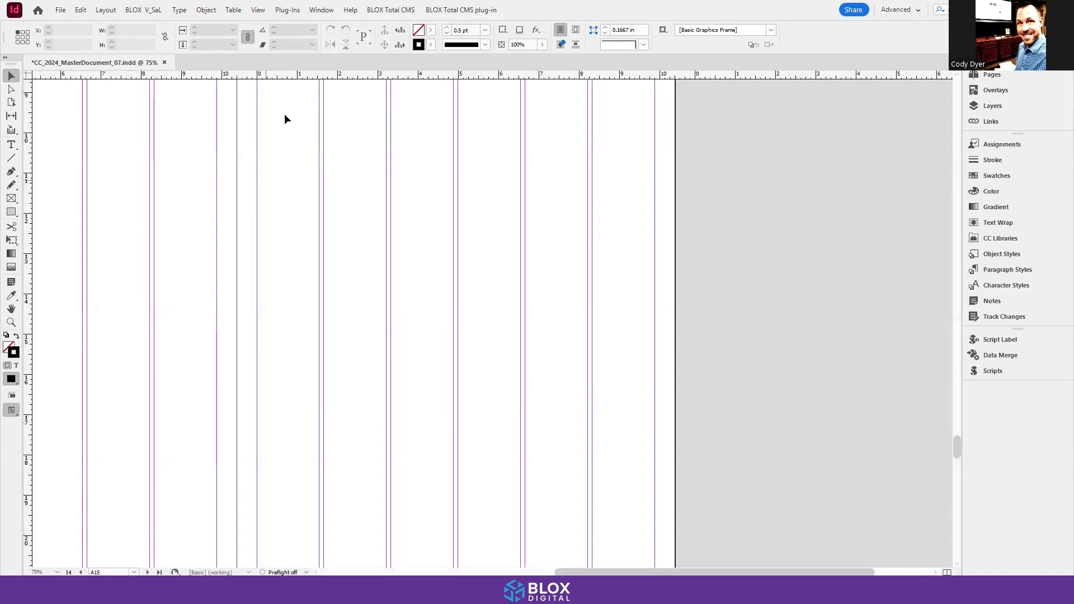
{"action": "left_click", "coordinate": [288, 11]}
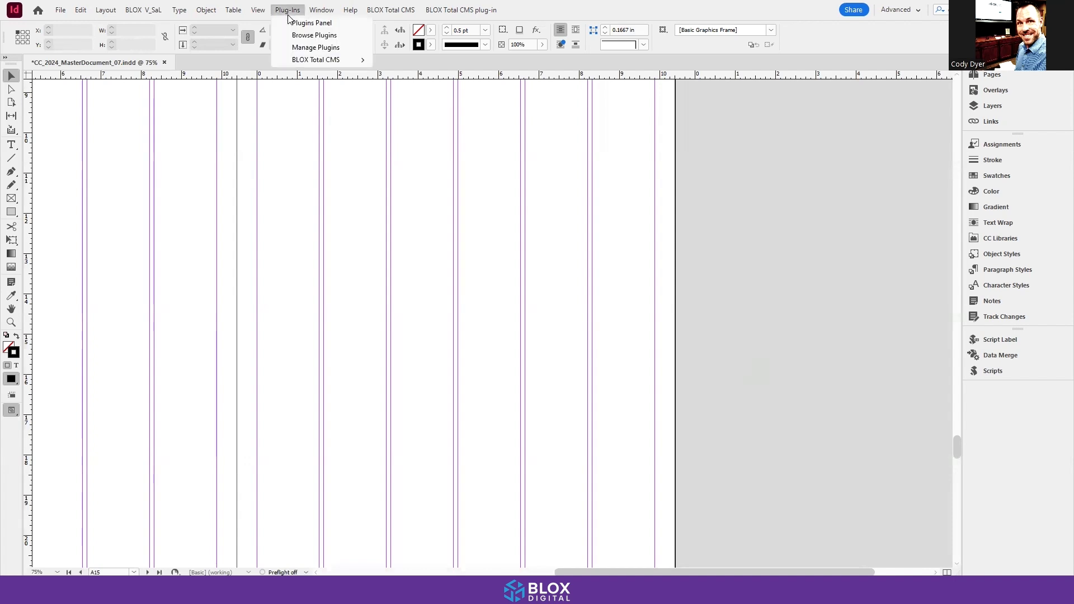
{"action": "mouse_move", "coordinate": [298, 60]}
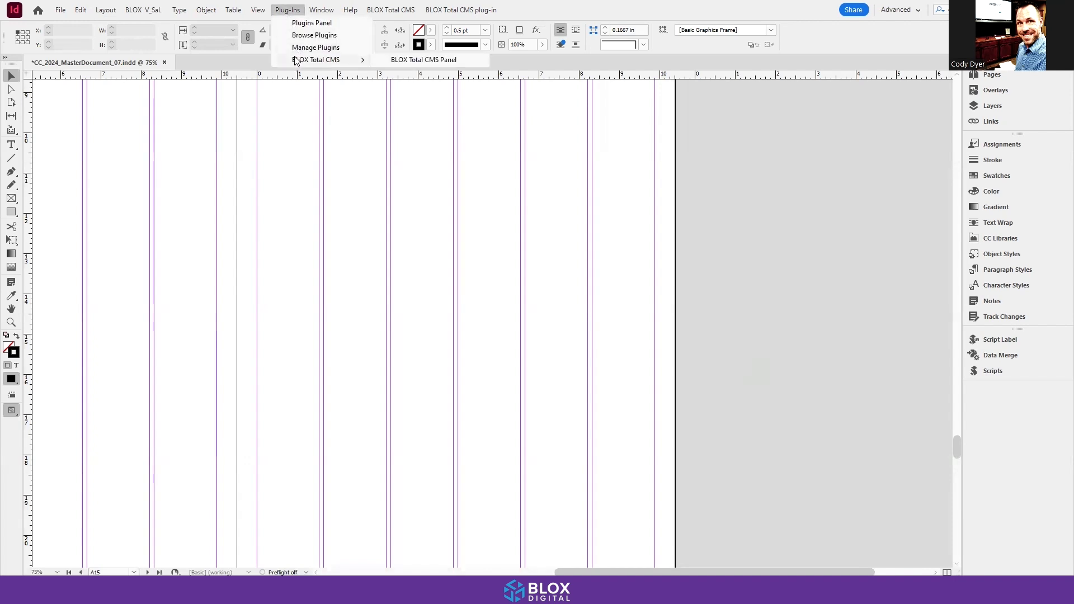
{"action": "left_click", "coordinate": [416, 60]}
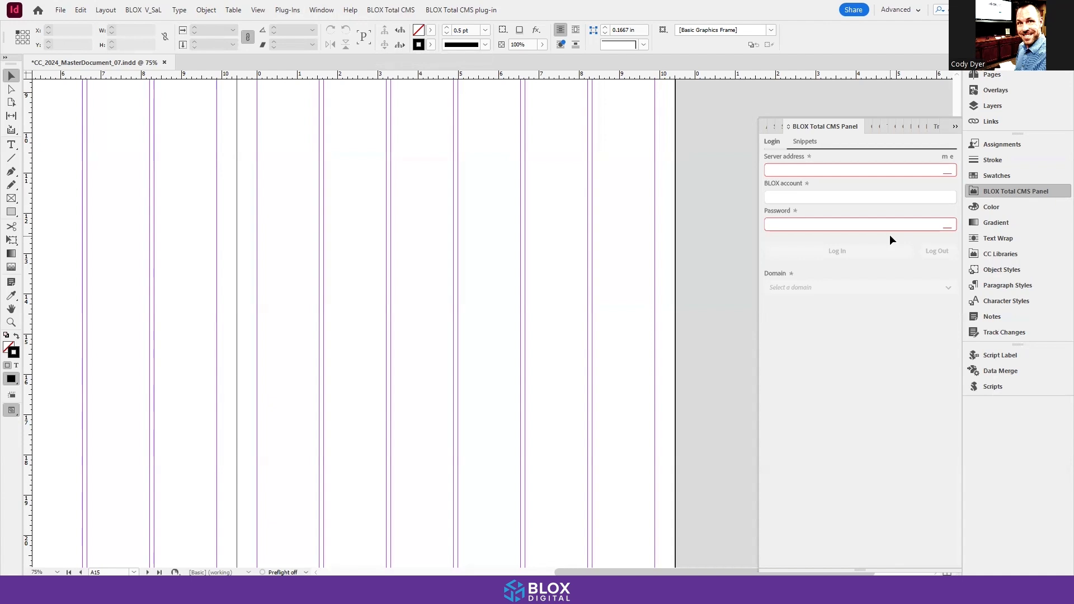
Step: Collapse and reopen the BLOX Total CMS Panel from the dock, widening it toward the document
{"action": "left_click", "coordinate": [954, 127]}
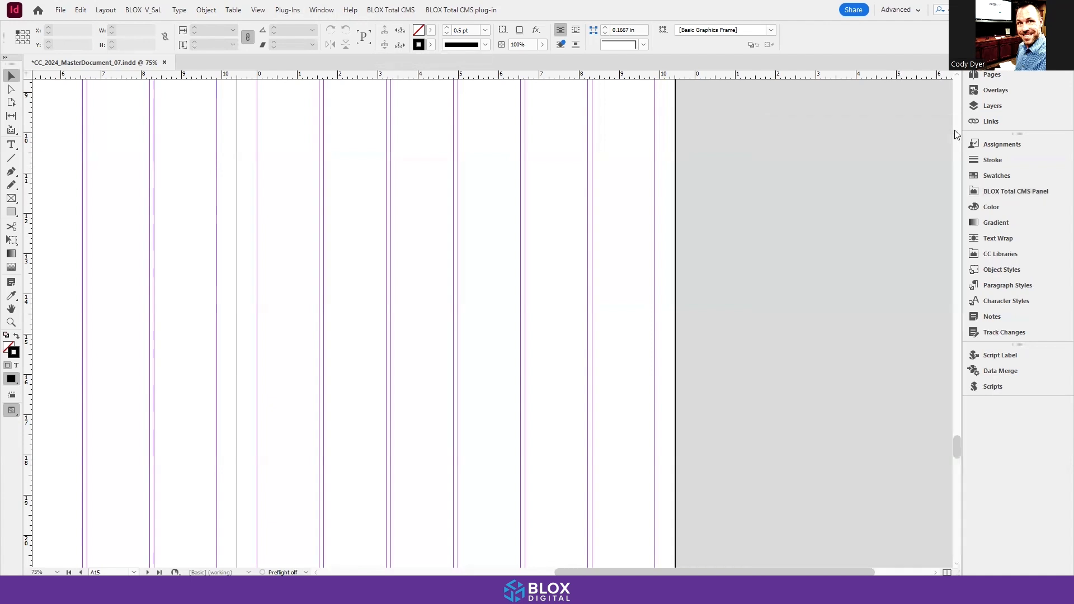
{"action": "left_click", "coordinate": [999, 193]}
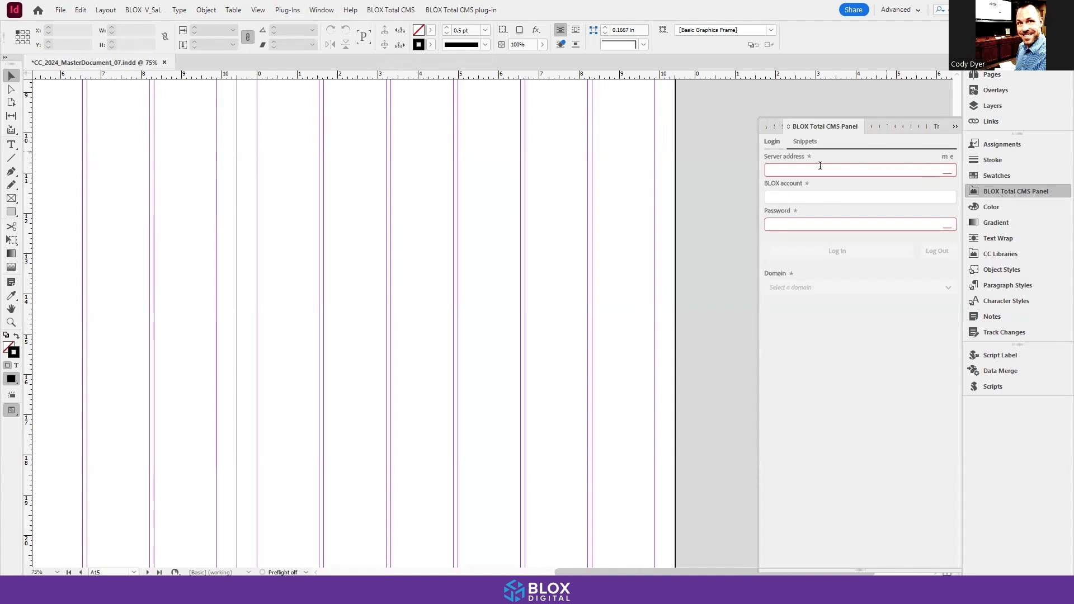
{"action": "left_click_drag", "start_coordinate": [759, 181], "coordinate": [599, 190]}
{"action": "left_click_drag", "start_coordinate": [942, 124], "coordinate": [1003, 142]}
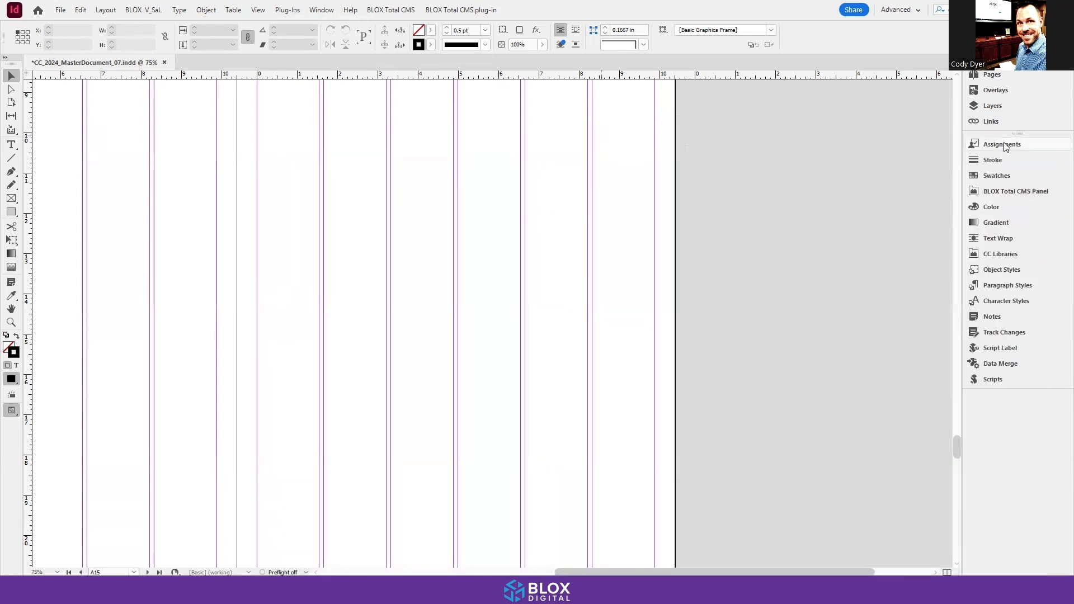
{"action": "left_click", "coordinate": [1015, 190]}
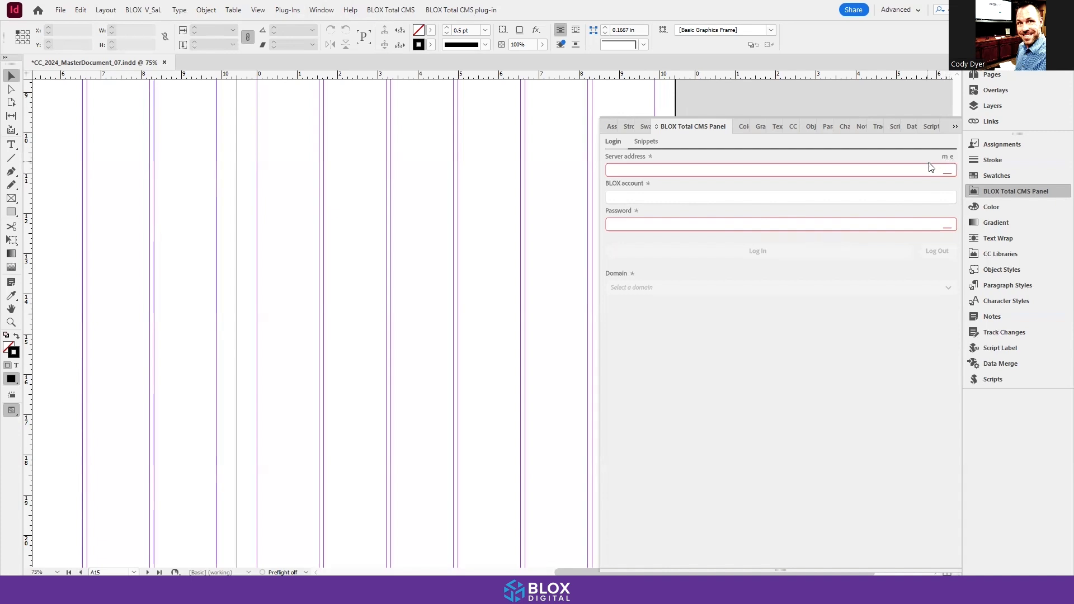
{"action": "mouse_move", "coordinate": [946, 164]}
{"action": "left_click", "coordinate": [947, 161]}
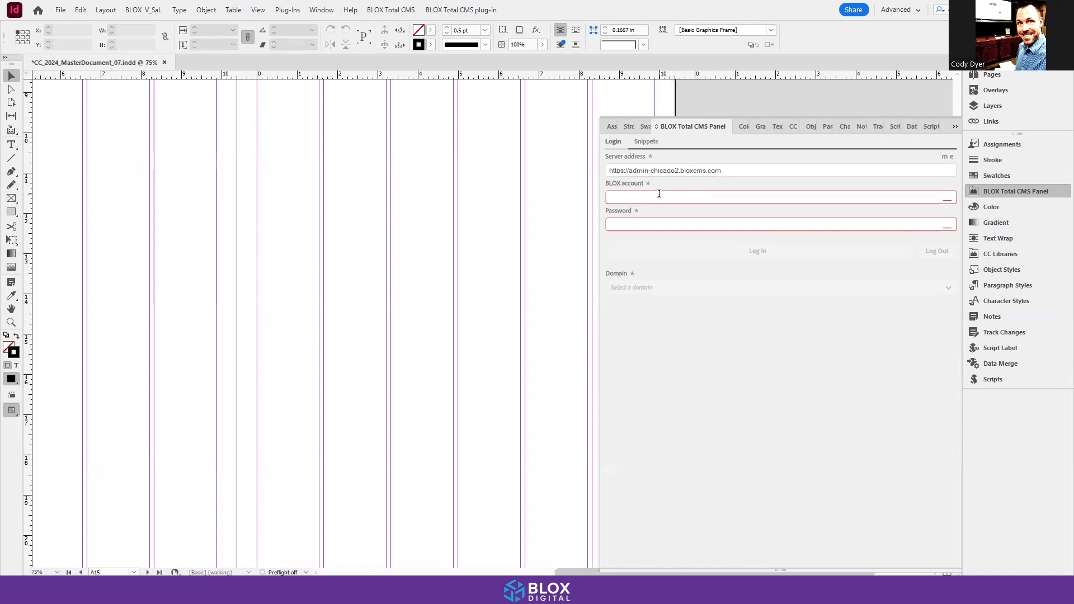
{"action": "left_click", "coordinate": [649, 223]}
{"action": "type", "text": "•••••"}
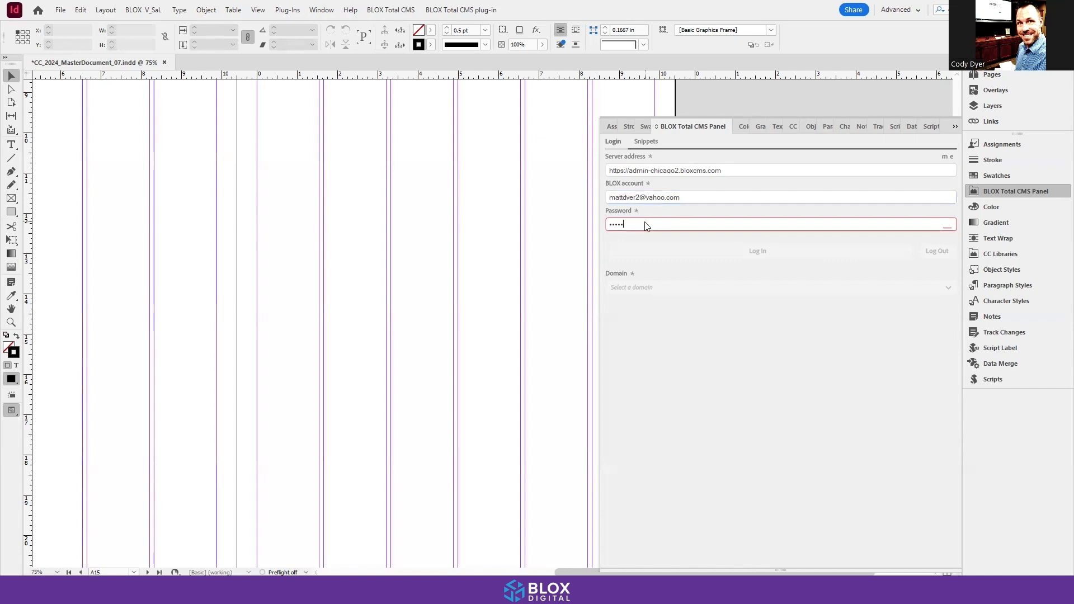
{"action": "type", "text": "•••••"}
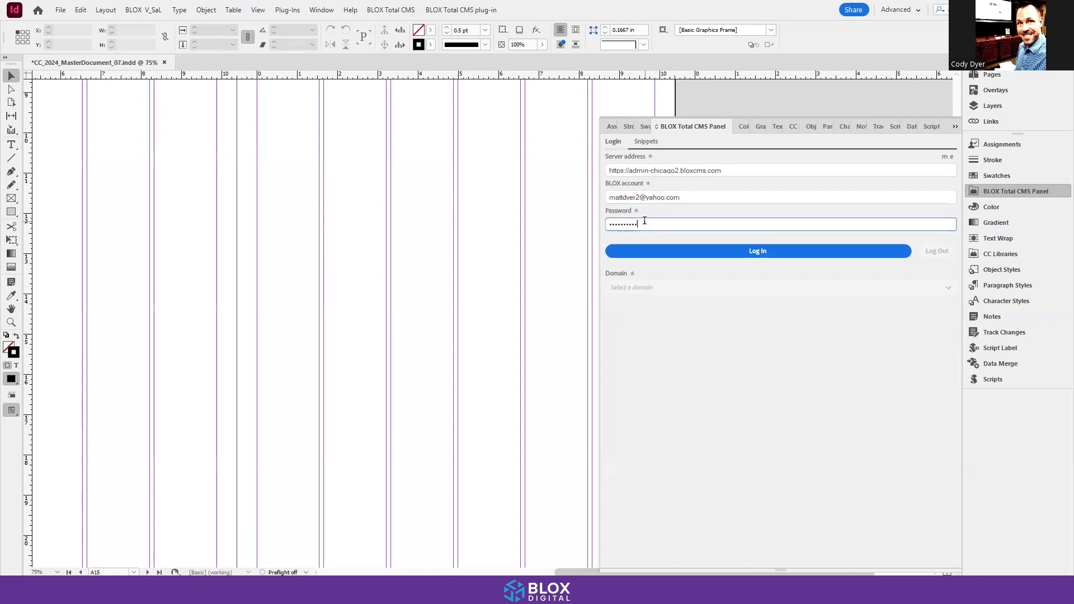
{"action": "left_click", "coordinate": [760, 252]}
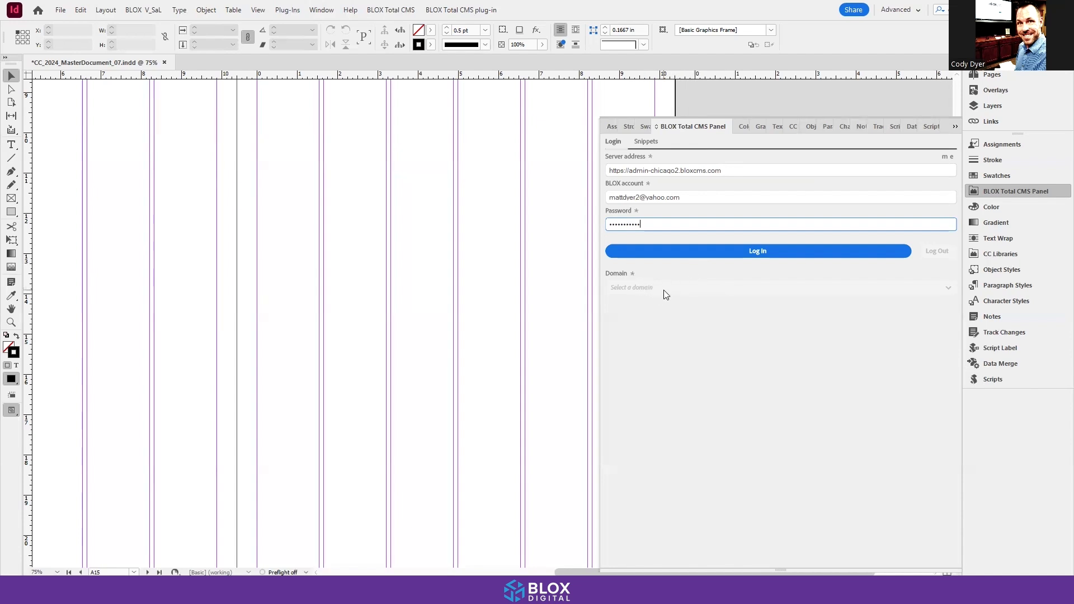
{"action": "key", "text": "Return"}
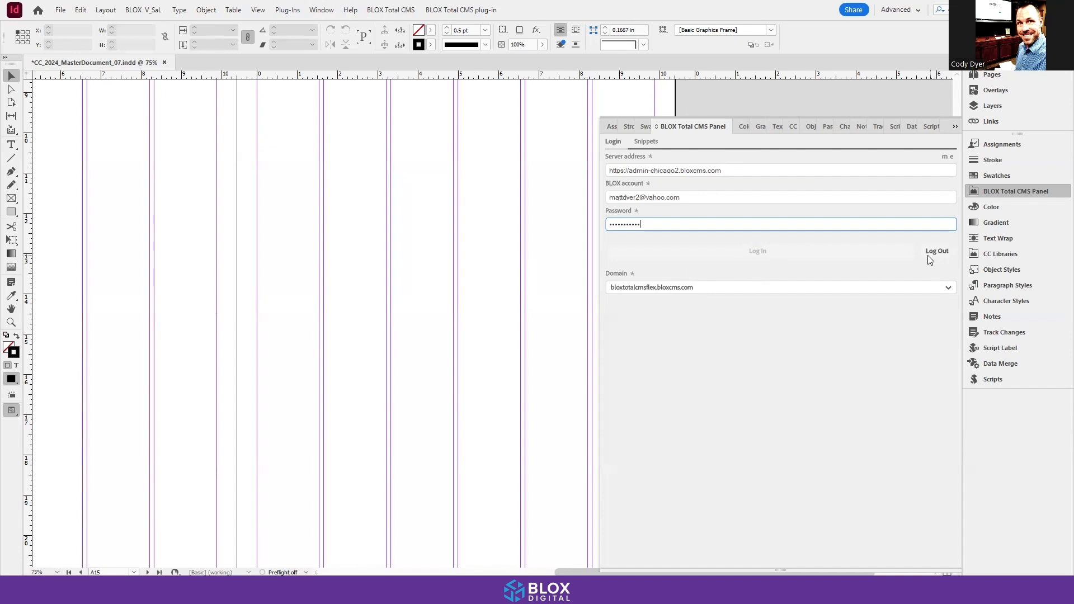
Step: Show the snippets for the bloxtotalcmsflex.bloxcms.com domain and narrow the panel to two snippet columns
{"action": "left_click", "coordinate": [696, 292]}
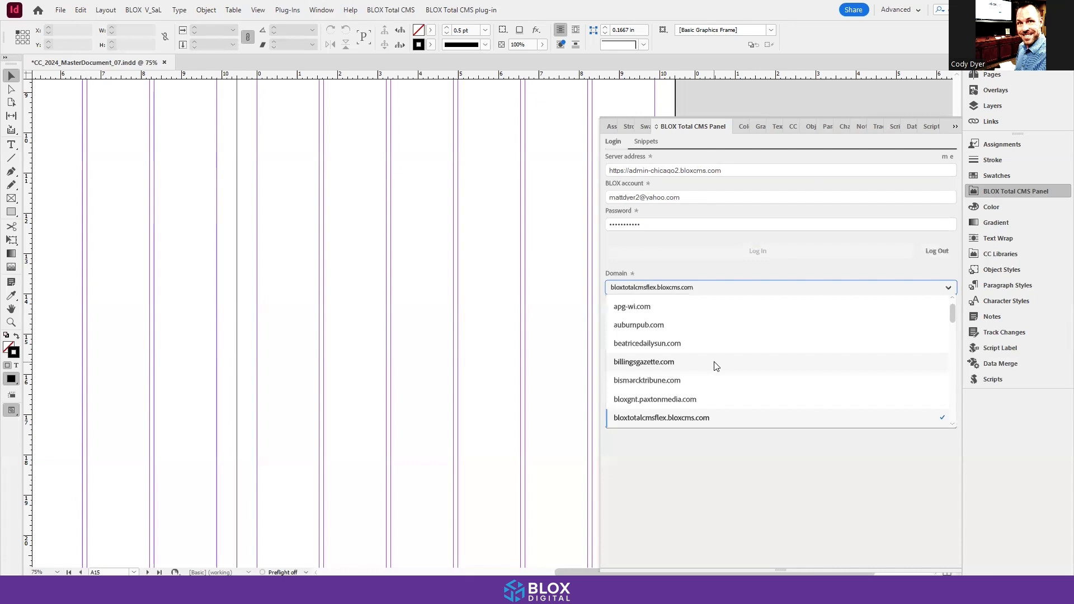
{"action": "left_click", "coordinate": [676, 258]}
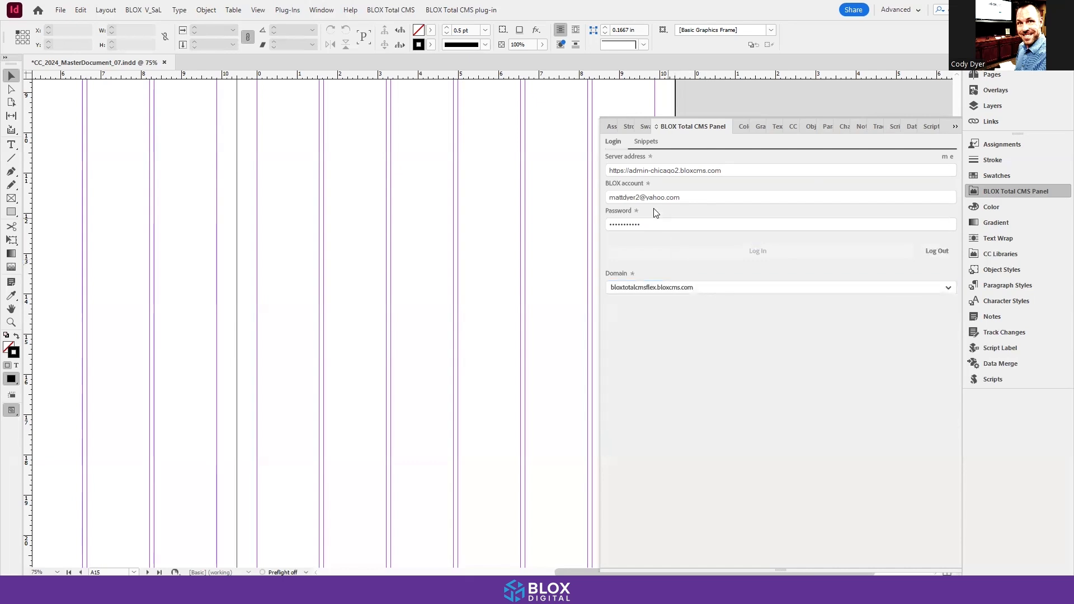
{"action": "left_click", "coordinate": [644, 142]}
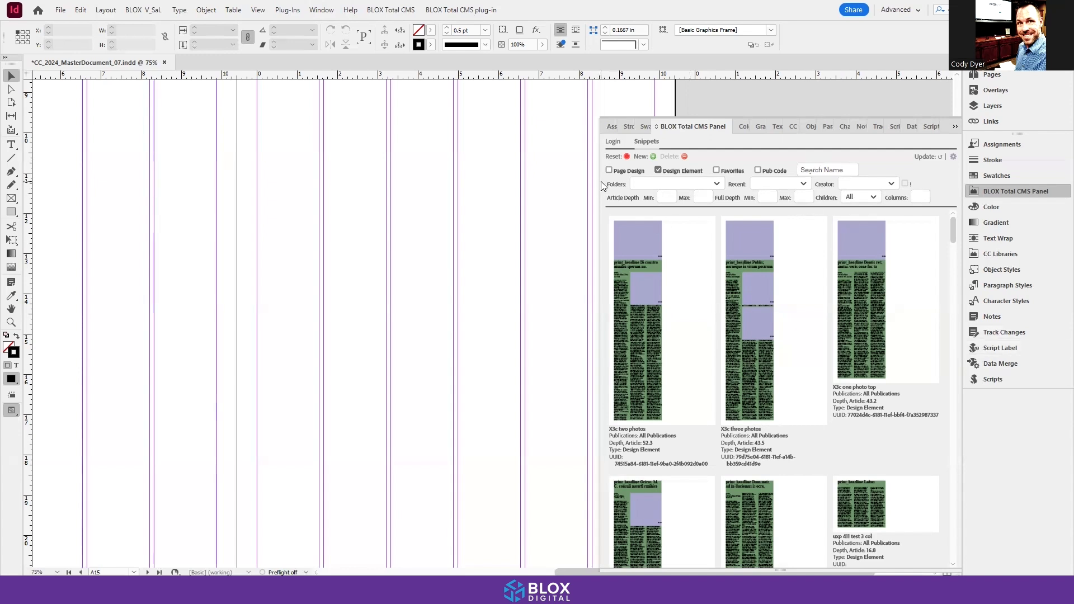
{"action": "left_click_drag", "start_coordinate": [600, 180], "coordinate": [695, 180]}
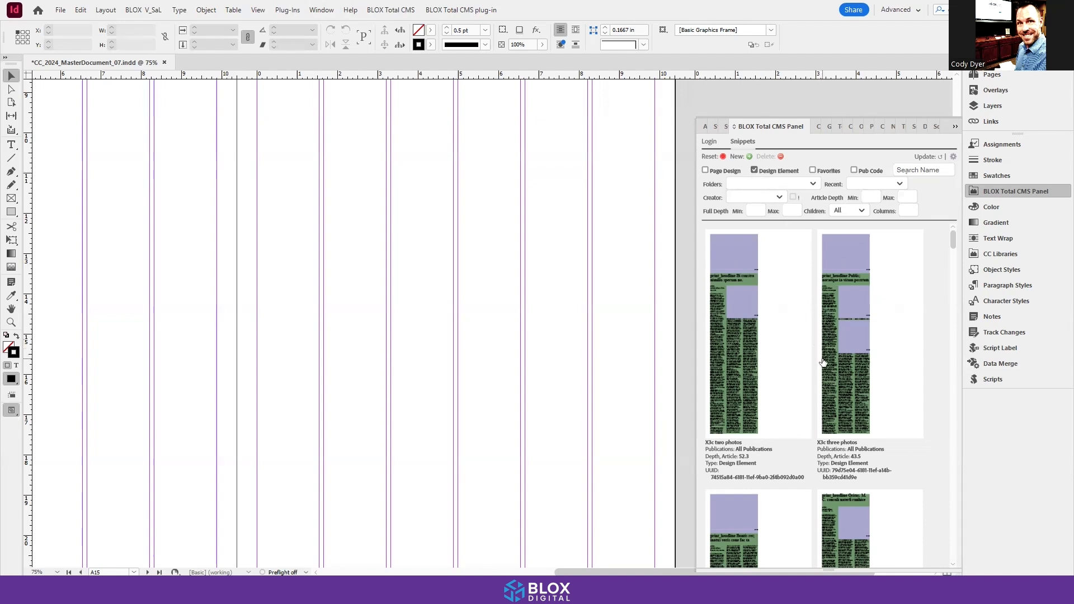
Step: Browse the design element snippets listed in the BLOX Total CMS Panel
{"action": "scroll", "coordinate": [820, 362], "scroll_direction": "down", "scroll_amount": 2}
{"action": "scroll", "coordinate": [821, 362], "scroll_direction": "down", "scroll_amount": 5}
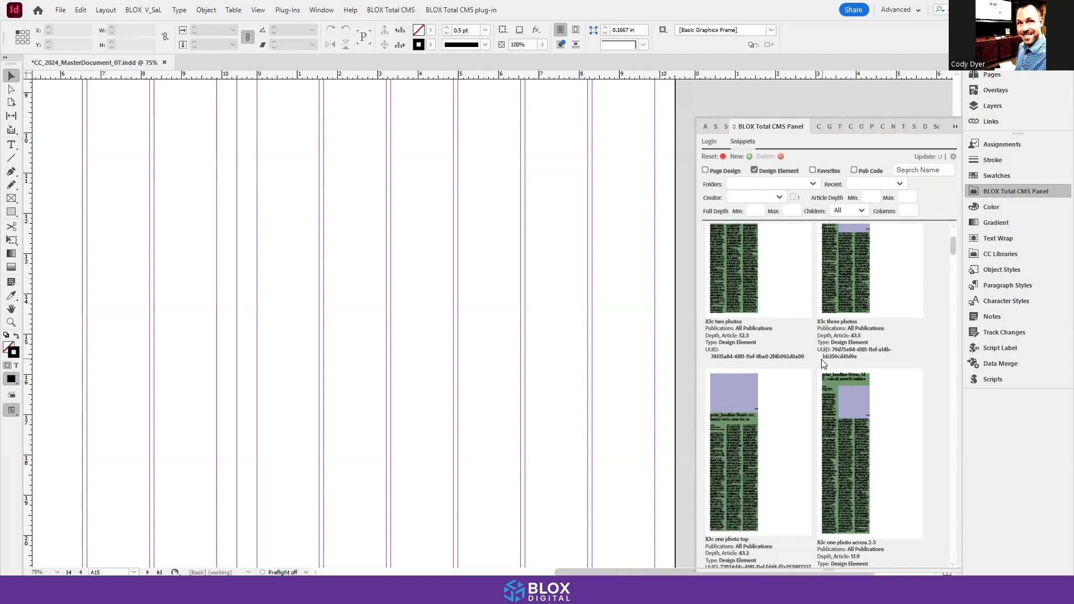
{"action": "scroll", "coordinate": [821, 362], "scroll_direction": "down", "scroll_amount": 3}
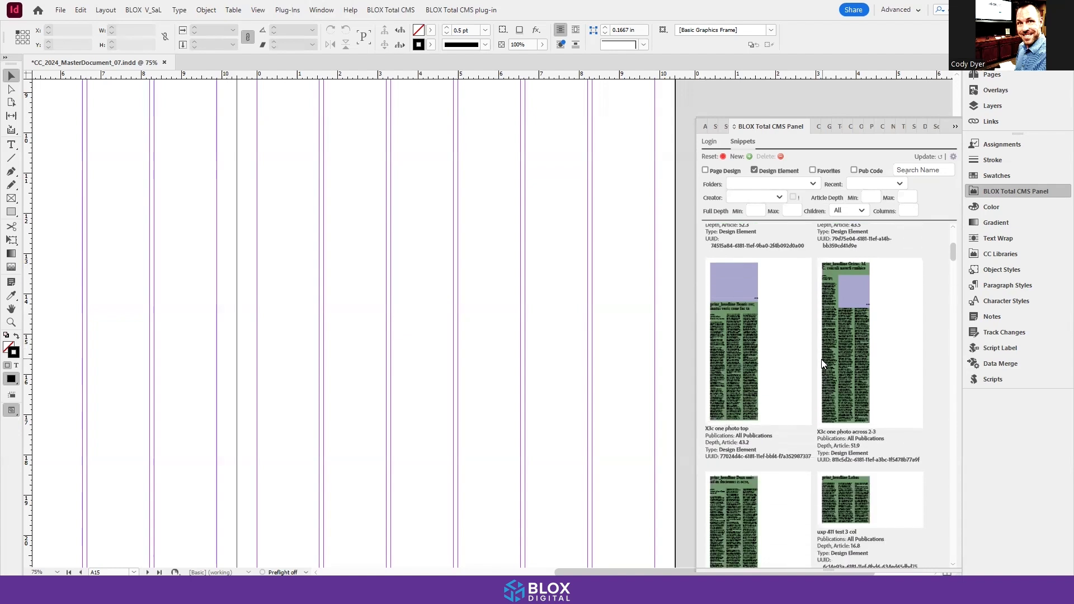
Step: Browse the design element snippets and look at the choices offered by the Recent and Creator filters
{"action": "scroll", "coordinate": [821, 362], "scroll_direction": "down", "scroll_amount": 4}
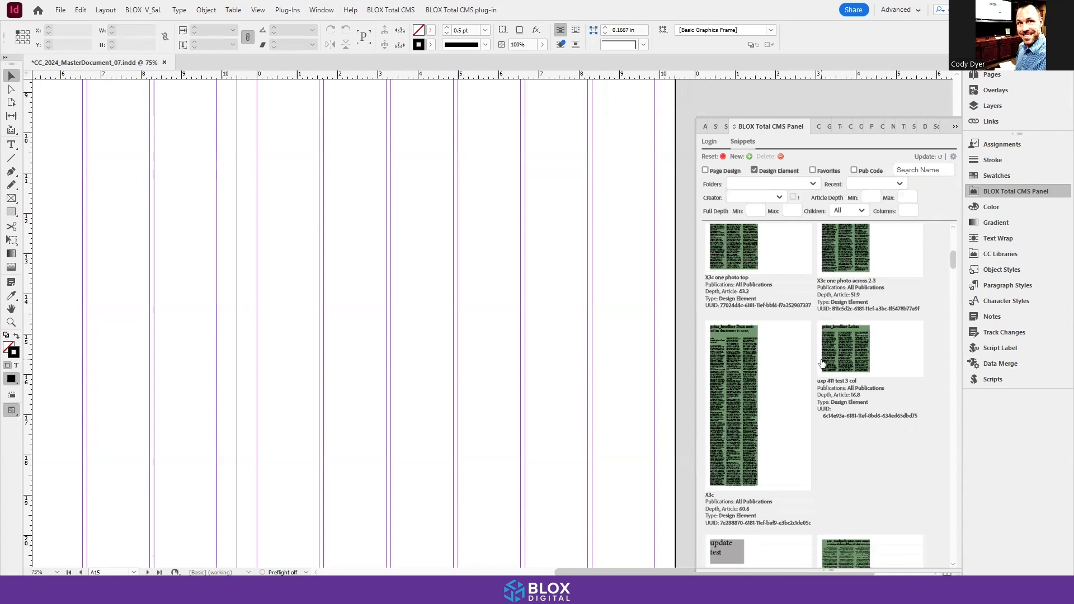
{"action": "scroll", "coordinate": [821, 362], "scroll_direction": "down", "scroll_amount": 7}
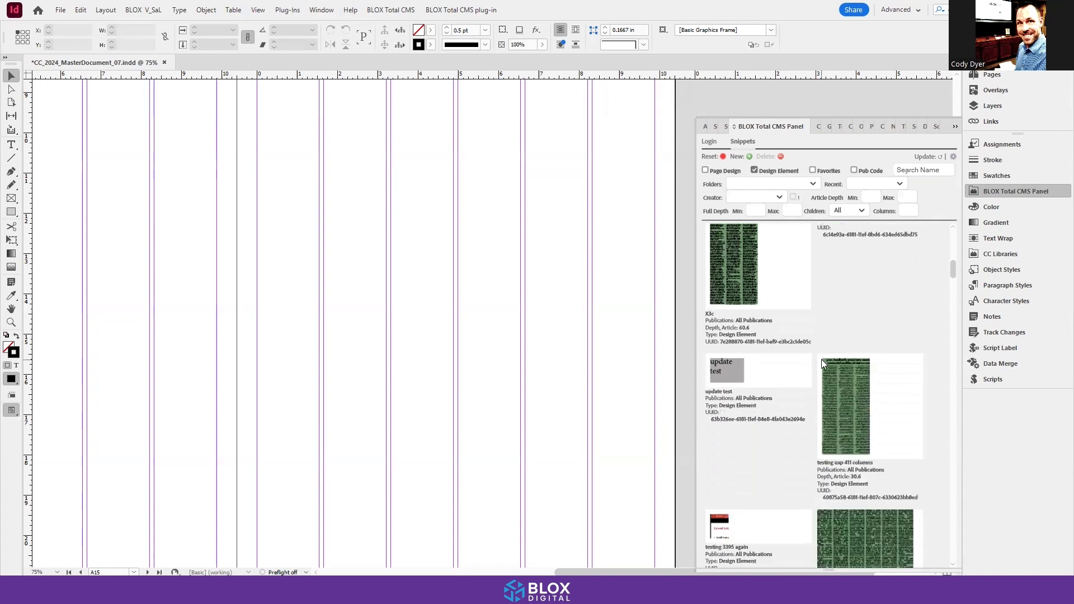
{"action": "scroll", "coordinate": [821, 359], "scroll_direction": "down", "scroll_amount": 4}
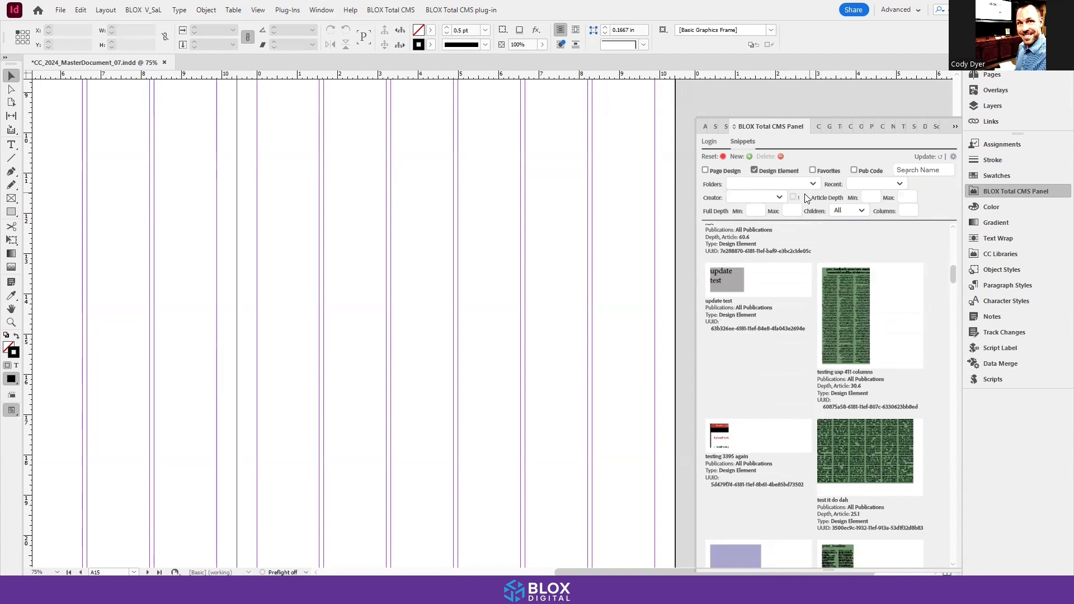
{"action": "left_click", "coordinate": [864, 186]}
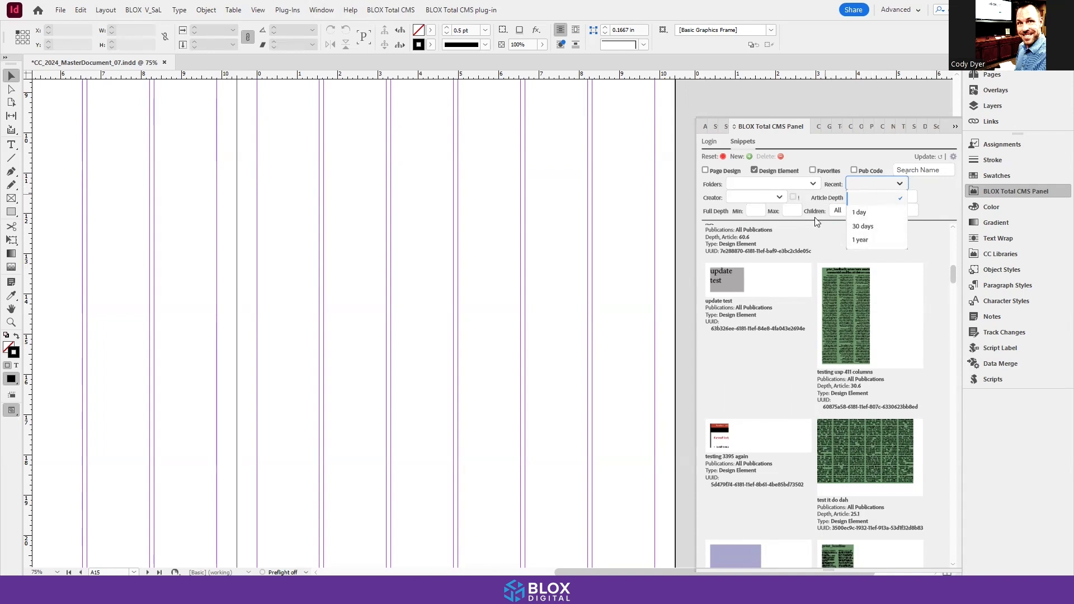
{"action": "left_click", "coordinate": [811, 232]}
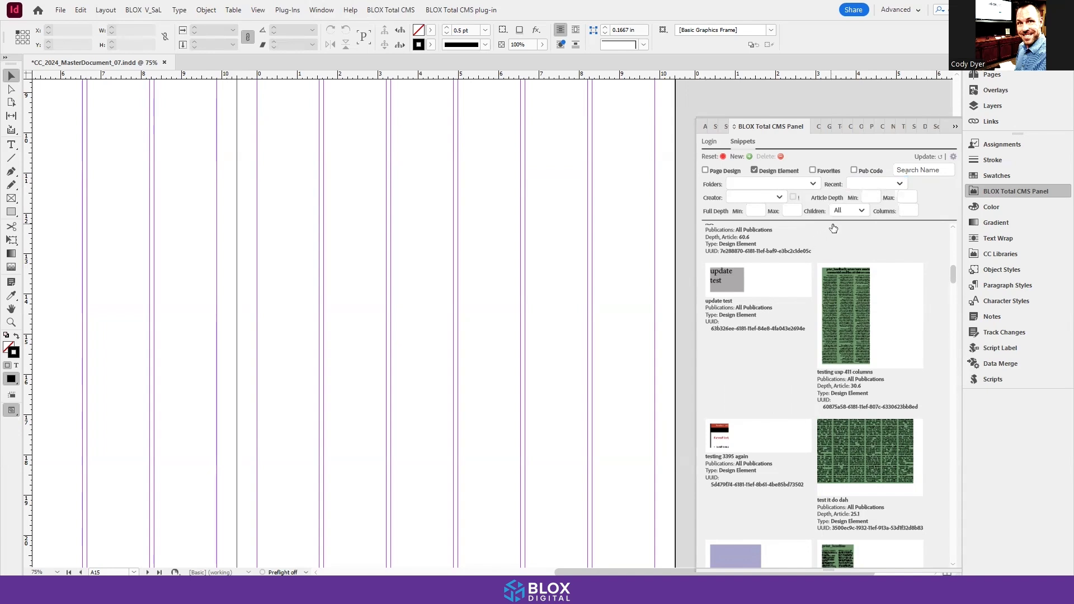
{"action": "left_click", "coordinate": [780, 199]}
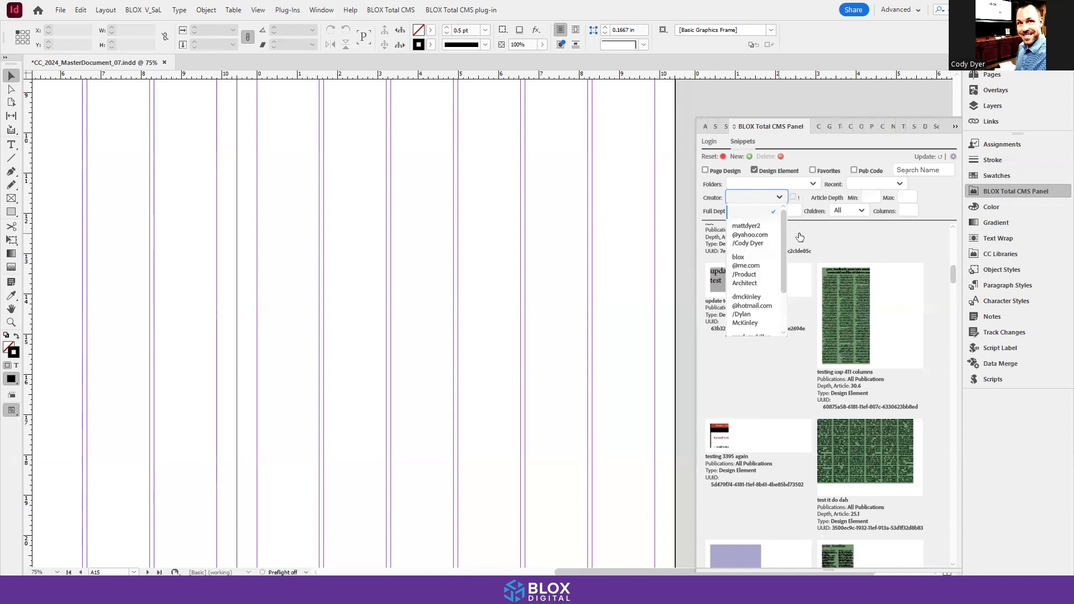
{"action": "left_click", "coordinate": [837, 238]}
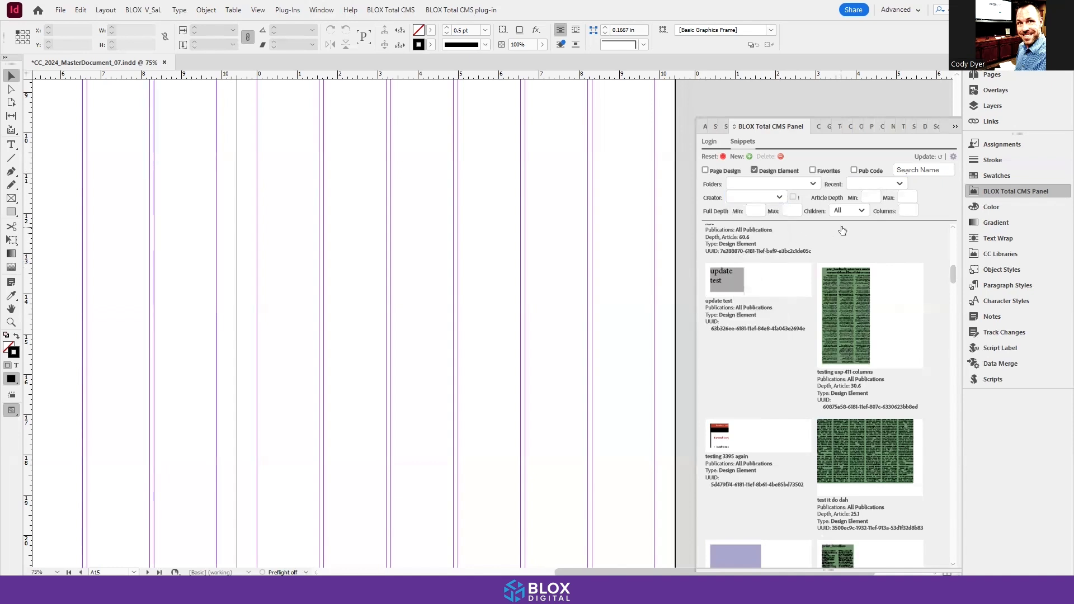
Step: Filter the design element snippets by the first listed creator, and invert the filter to show the snippets from everyone else
{"action": "left_click", "coordinate": [762, 199]}
{"action": "left_click", "coordinate": [758, 237]}
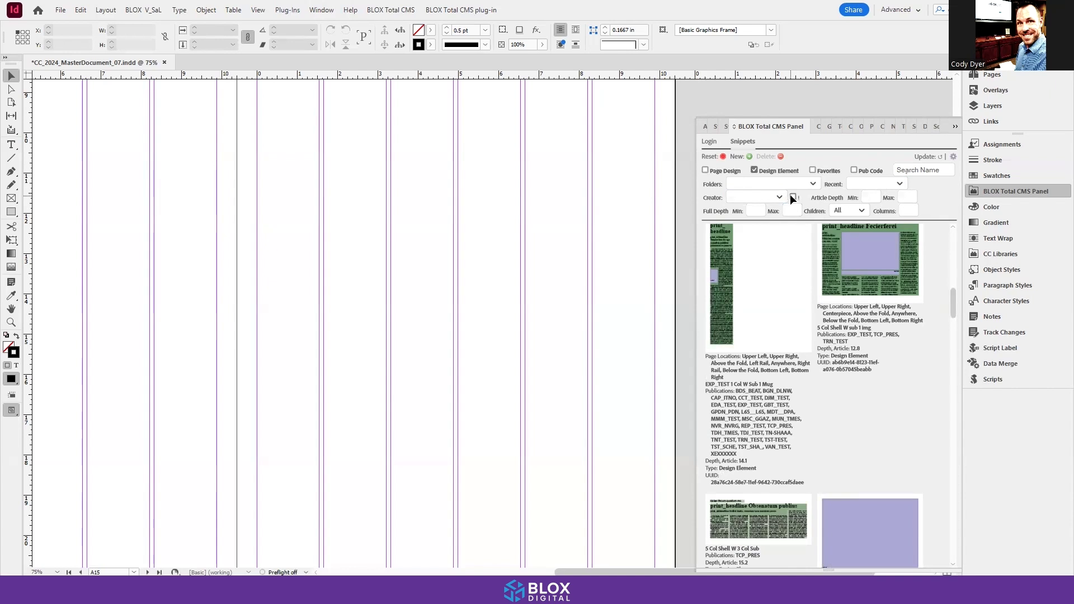
{"action": "left_click", "coordinate": [792, 196]}
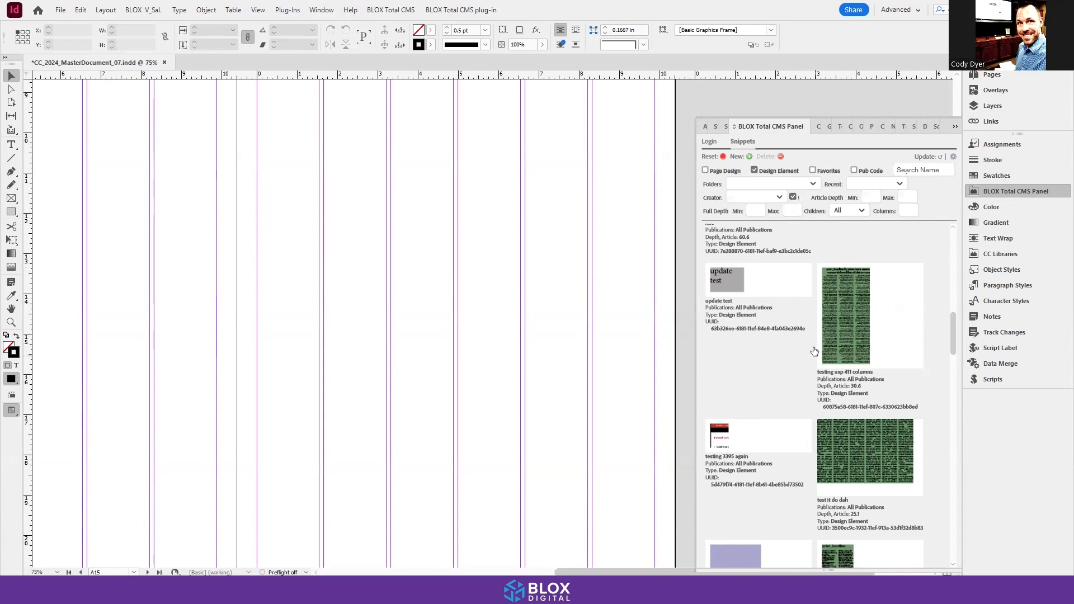
{"action": "scroll", "coordinate": [824, 364], "scroll_direction": "down", "scroll_amount": 1}
{"action": "scroll", "coordinate": [824, 364], "scroll_direction": "down", "scroll_amount": 7}
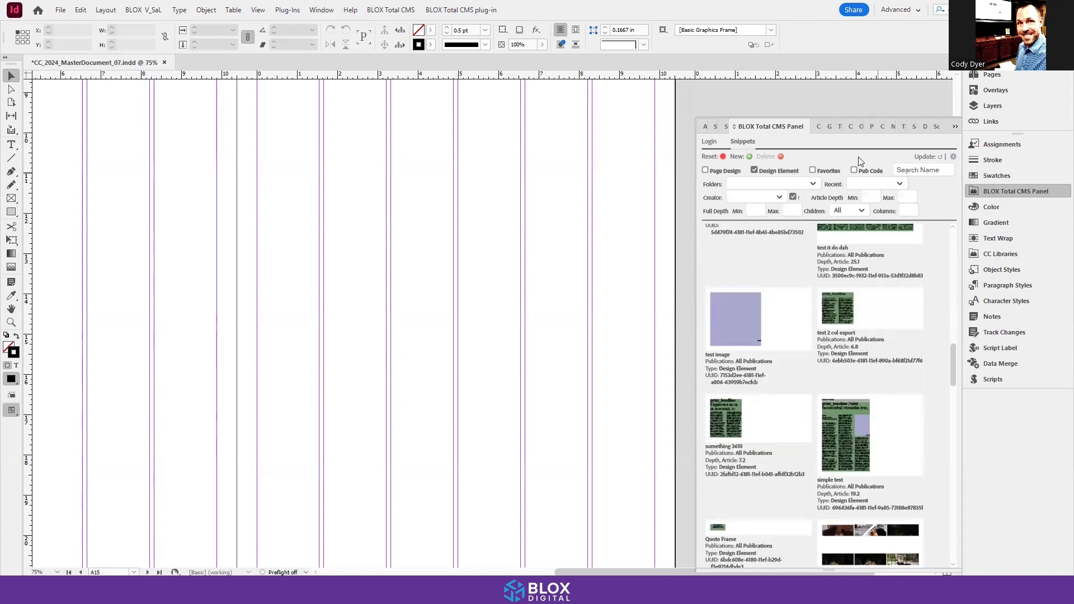
Step: Clear the creator filter, show only the favorite design elements, and reset the filters again
{"action": "left_click", "coordinate": [722, 158]}
{"action": "left_click", "coordinate": [812, 171]}
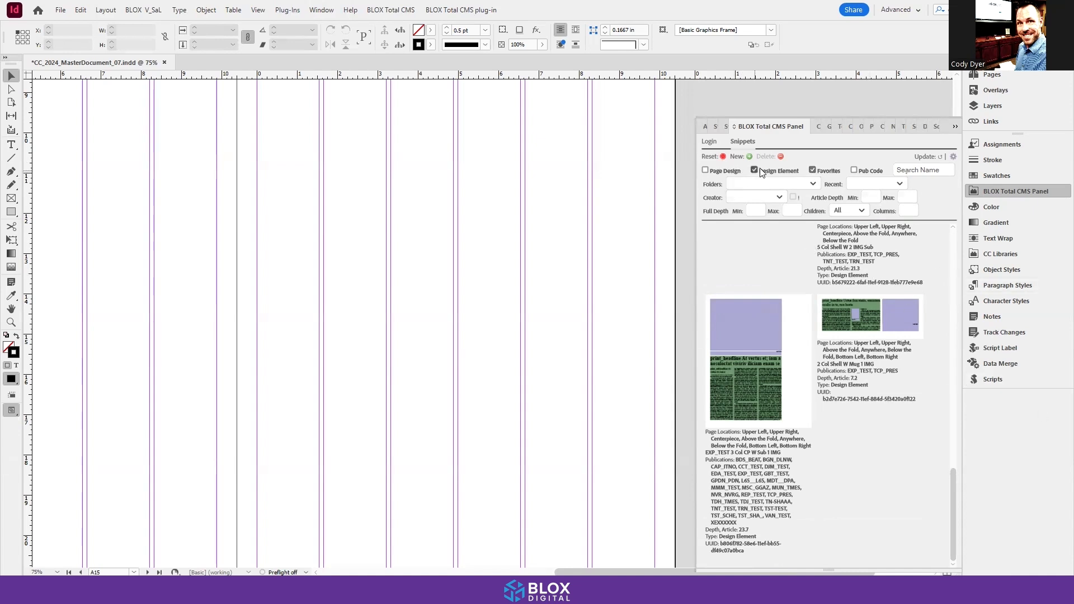
{"action": "left_click", "coordinate": [722, 158]}
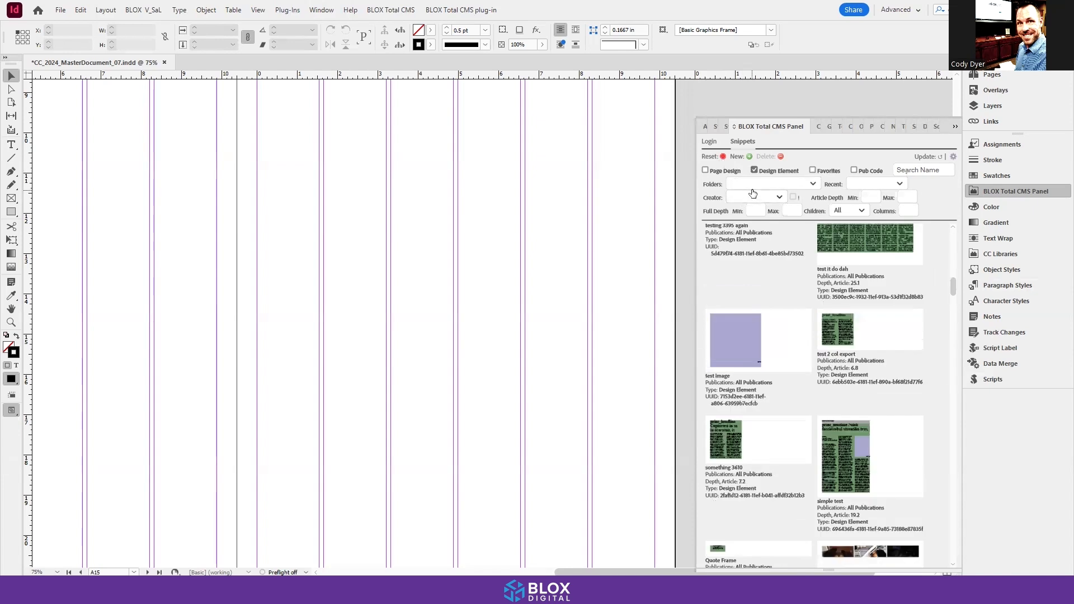
Step: Search the design element snippets by the name "5 Col" and reset the search
{"action": "left_click", "coordinate": [901, 171]}
{"action": "type", "text": "5 Col"}
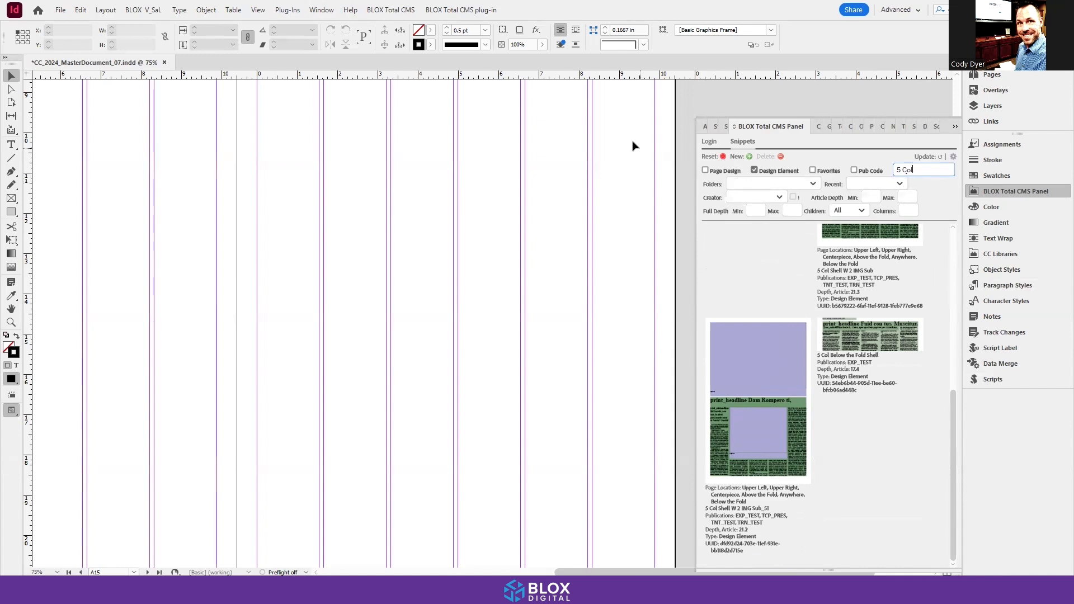
{"action": "left_click", "coordinate": [722, 157]}
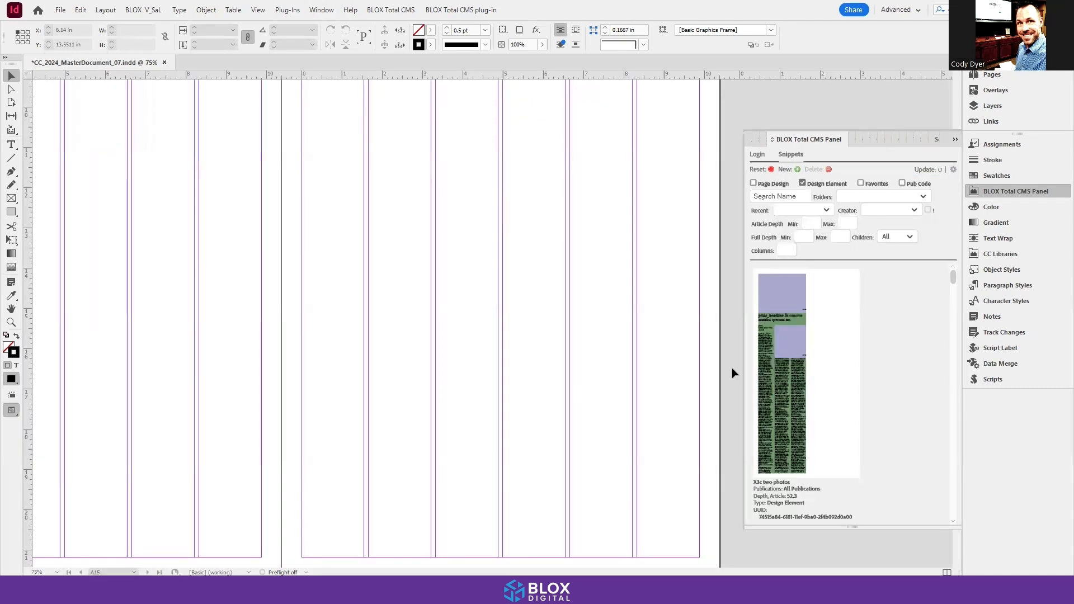
Step: List page design snippets instead of design elements in the BLOX Total CMS Panel
{"action": "left_click", "coordinate": [802, 184]}
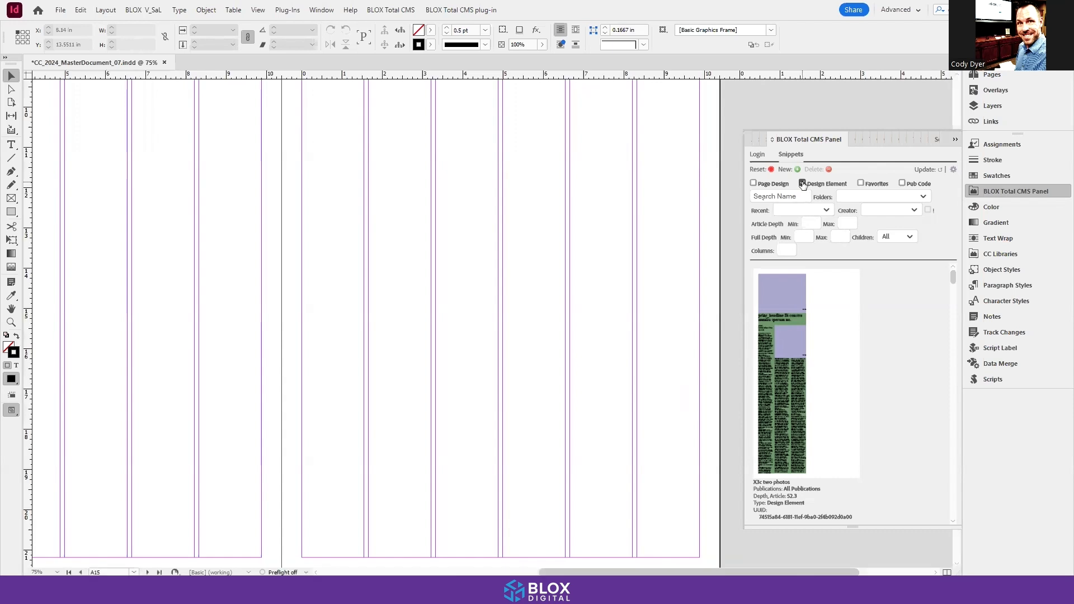
{"action": "left_click", "coordinate": [753, 184]}
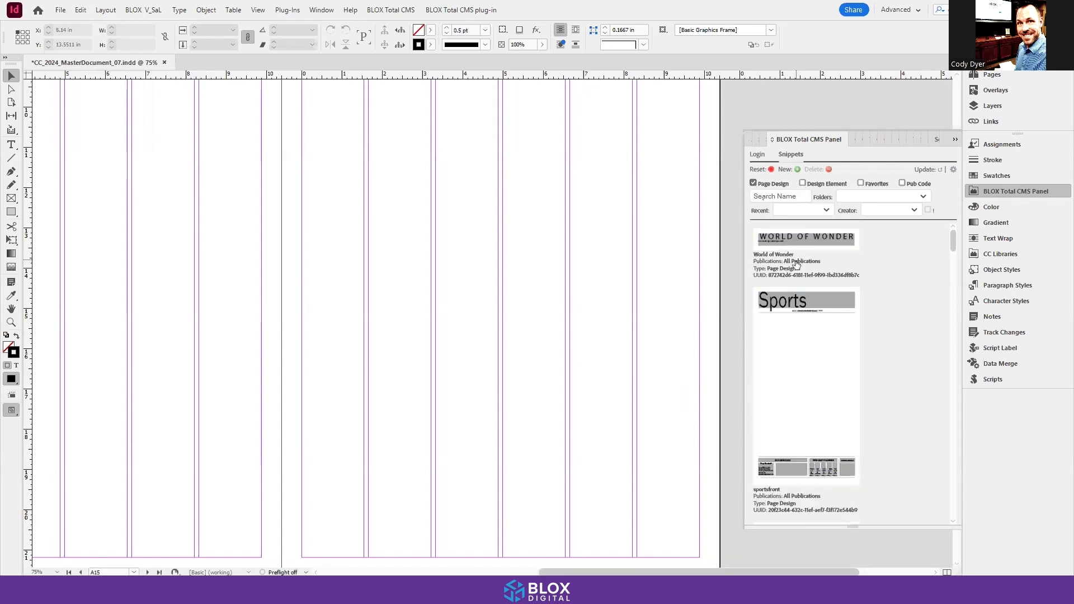
{"action": "scroll", "coordinate": [800, 304], "scroll_direction": "down", "scroll_amount": 10}
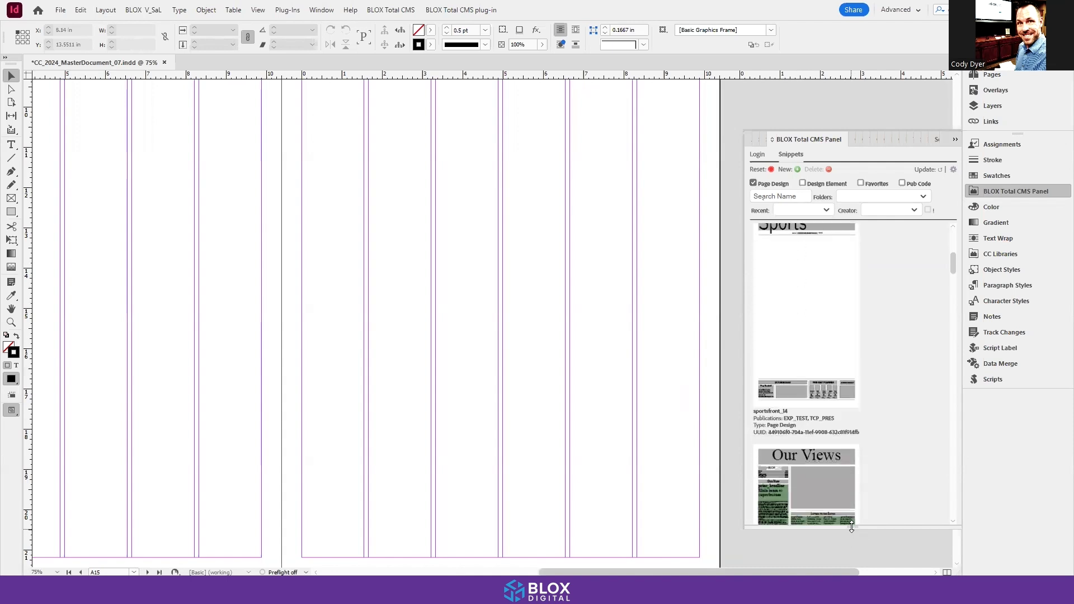
Step: Widen the BLOX Total CMS Panel to two snippet columns and extend its height downward
{"action": "left_click_drag", "start_coordinate": [744, 309], "coordinate": [692, 310]}
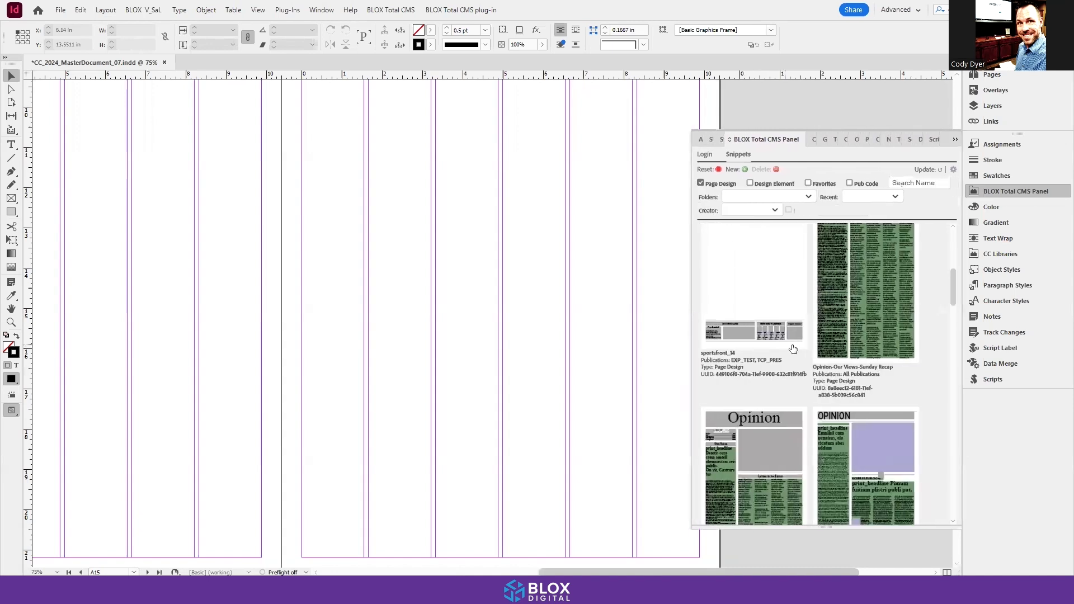
{"action": "scroll", "coordinate": [800, 351], "scroll_direction": "up", "scroll_amount": 4}
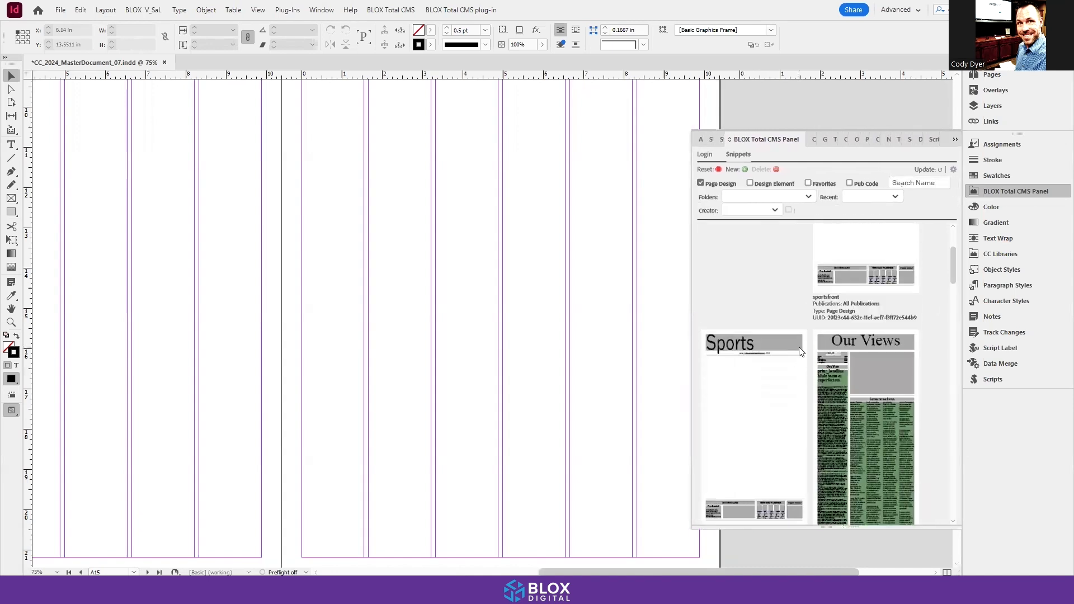
{"action": "scroll", "coordinate": [800, 350], "scroll_direction": "up", "scroll_amount": 1}
{"action": "scroll", "coordinate": [797, 333], "scroll_direction": "up", "scroll_amount": 3}
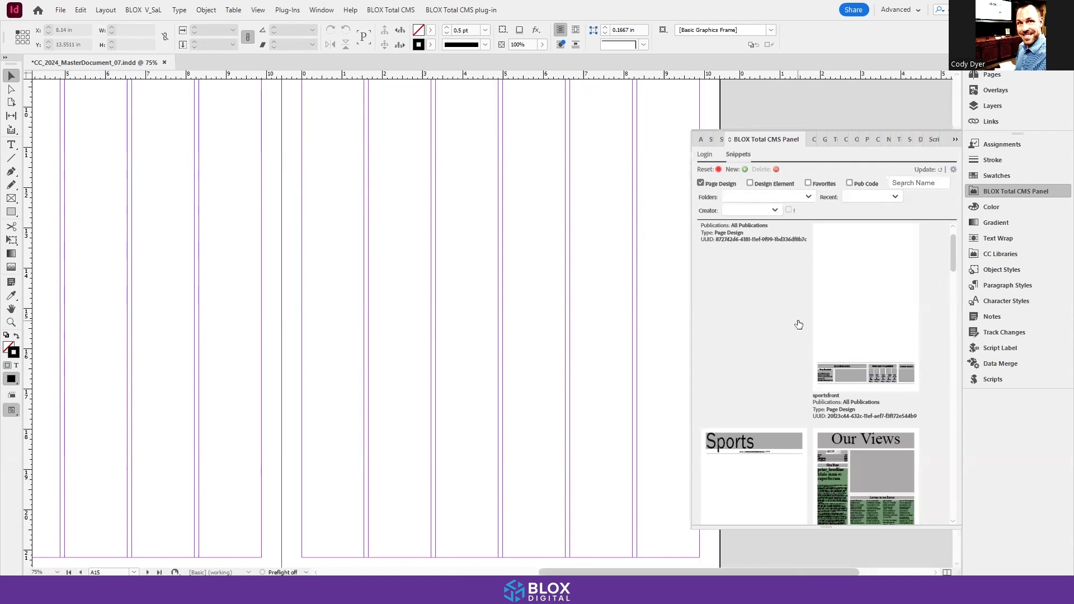
{"action": "left_click_drag", "start_coordinate": [826, 529], "coordinate": [826, 557]}
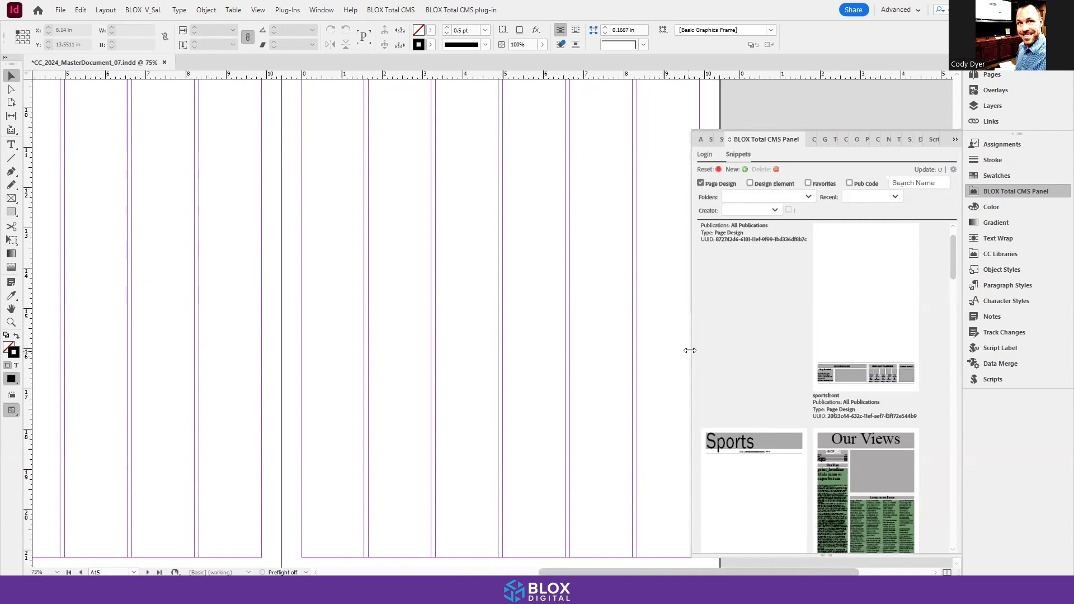
{"action": "left_click_drag", "start_coordinate": [689, 350], "coordinate": [682, 350]}
Step: Place the "frontpage" page design snippet of The Carthage Press on the document page and review the placed frames
{"action": "scroll", "coordinate": [754, 360], "scroll_direction": "down", "scroll_amount": 5}
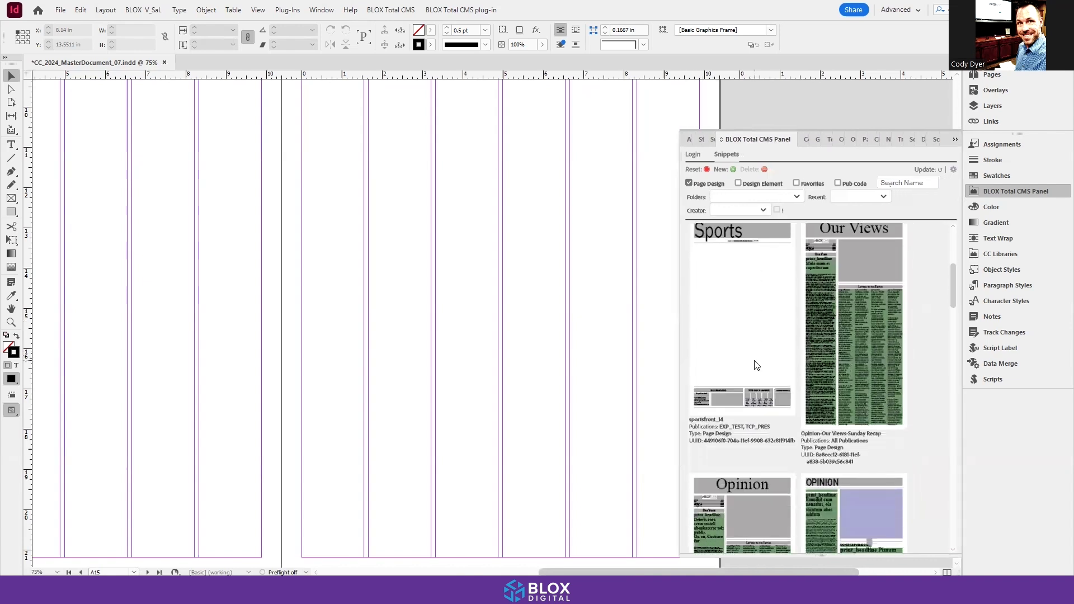
{"action": "scroll", "coordinate": [756, 366], "scroll_direction": "down", "scroll_amount": 2}
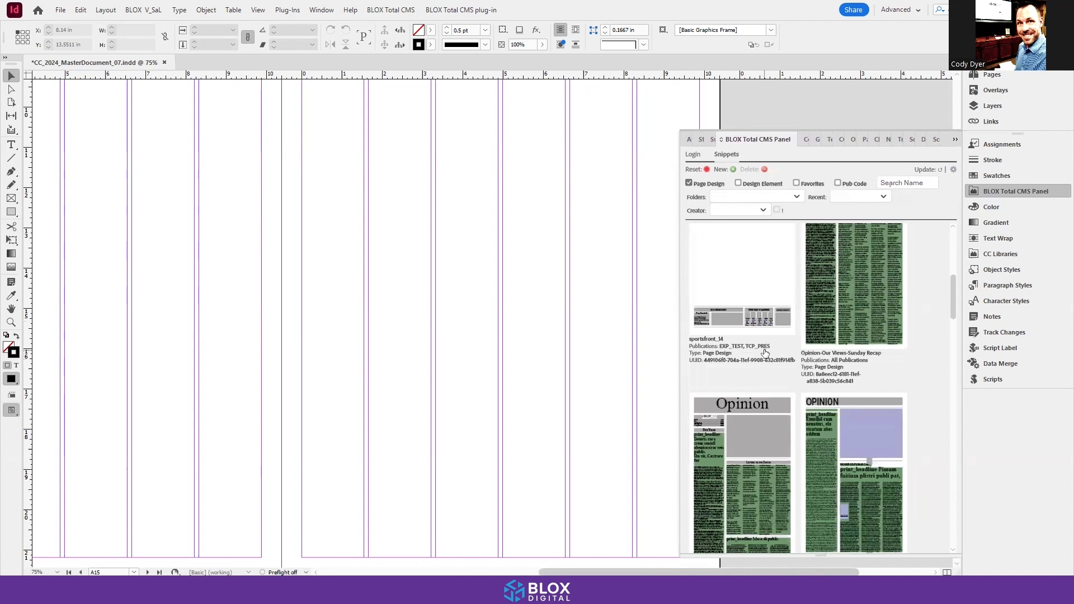
{"action": "scroll", "coordinate": [769, 338], "scroll_direction": "up", "scroll_amount": 8}
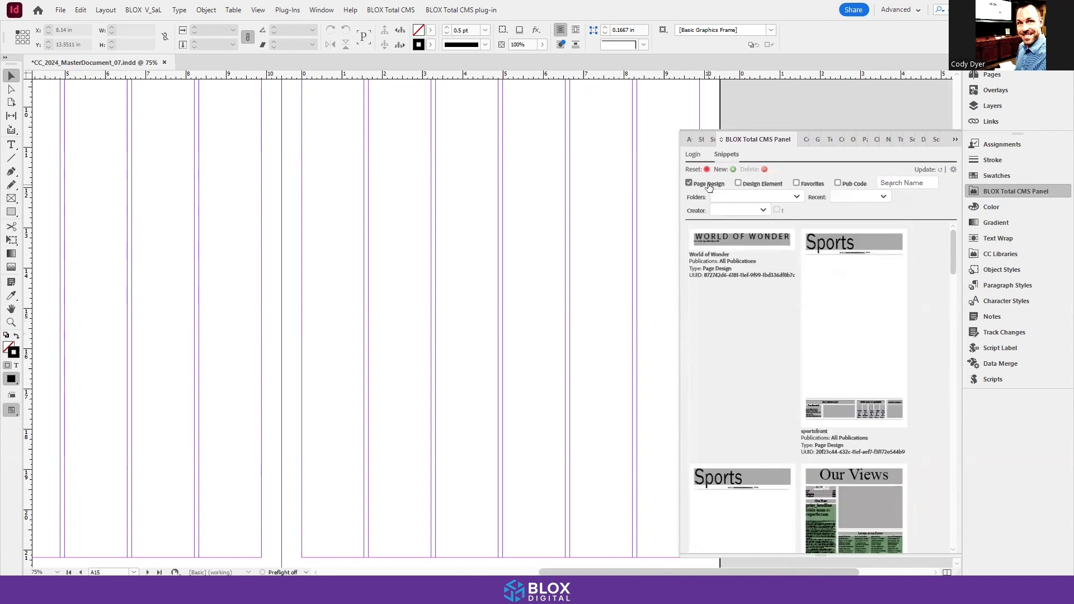
{"action": "scroll", "coordinate": [793, 356], "scroll_direction": "down", "scroll_amount": 3}
{"action": "scroll", "coordinate": [793, 357], "scroll_direction": "down", "scroll_amount": 9}
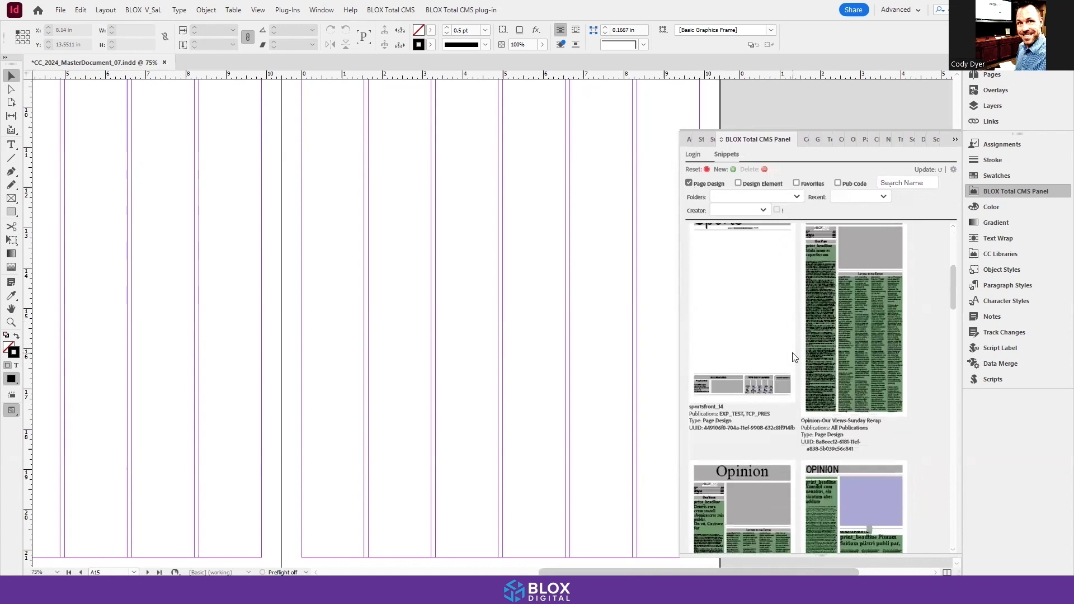
{"action": "scroll", "coordinate": [793, 356], "scroll_direction": "down", "scroll_amount": 3}
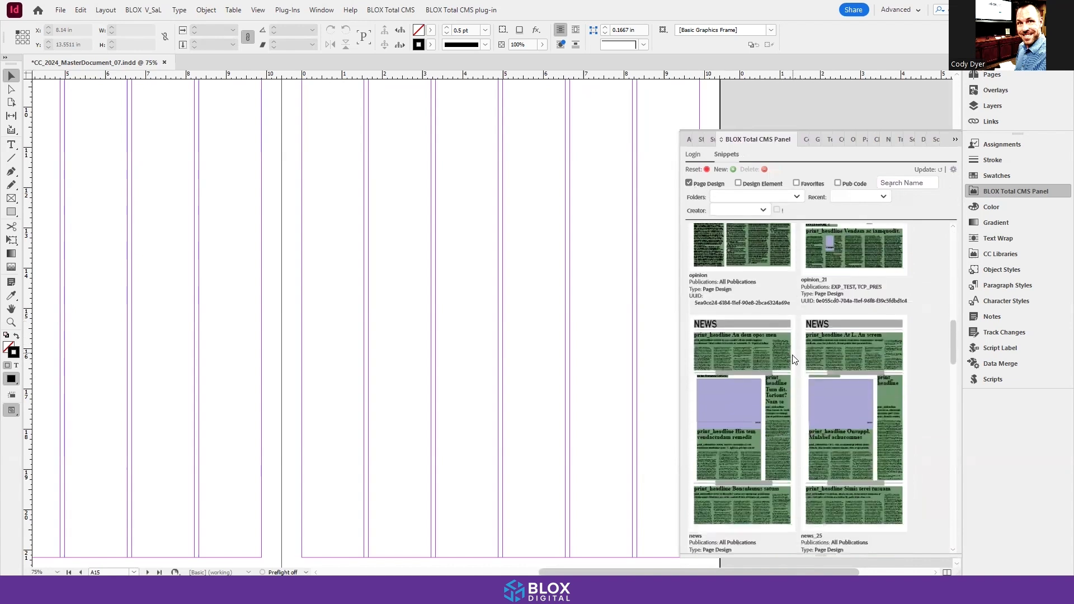
{"action": "scroll", "coordinate": [795, 357], "scroll_direction": "down", "scroll_amount": 10}
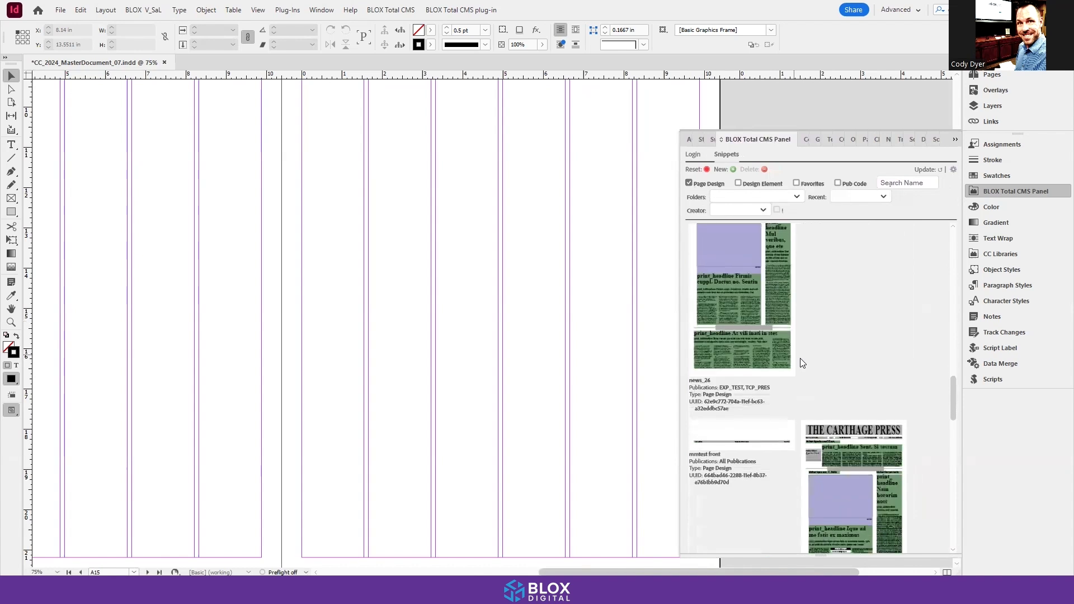
{"action": "scroll", "coordinate": [803, 365], "scroll_direction": "down", "scroll_amount": 2}
{"action": "left_click", "coordinate": [883, 393]}
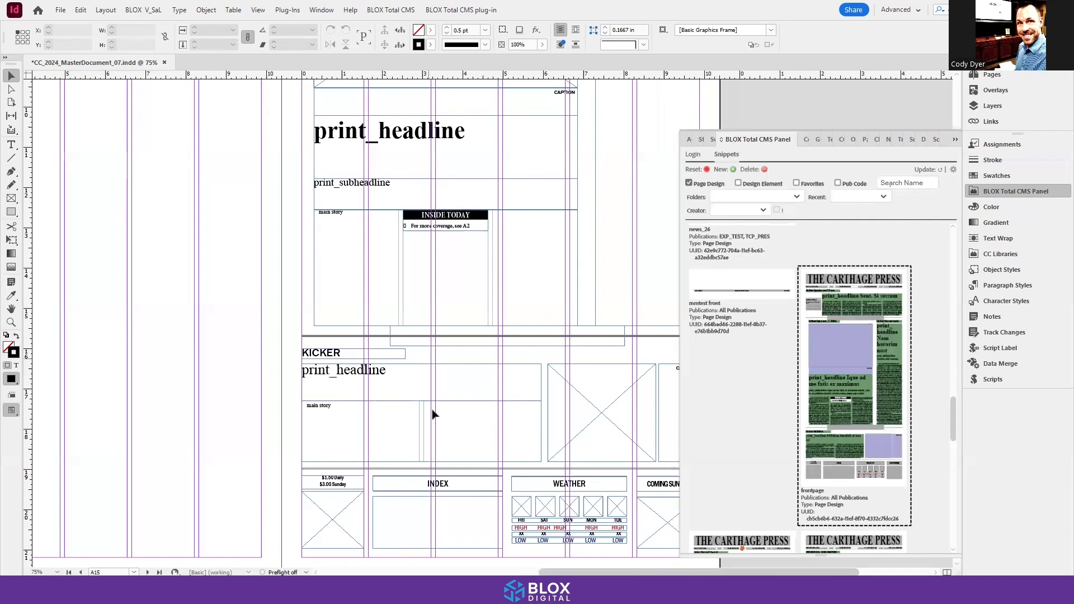
{"action": "scroll", "coordinate": [245, 313], "scroll_direction": "up", "scroll_amount": 2}
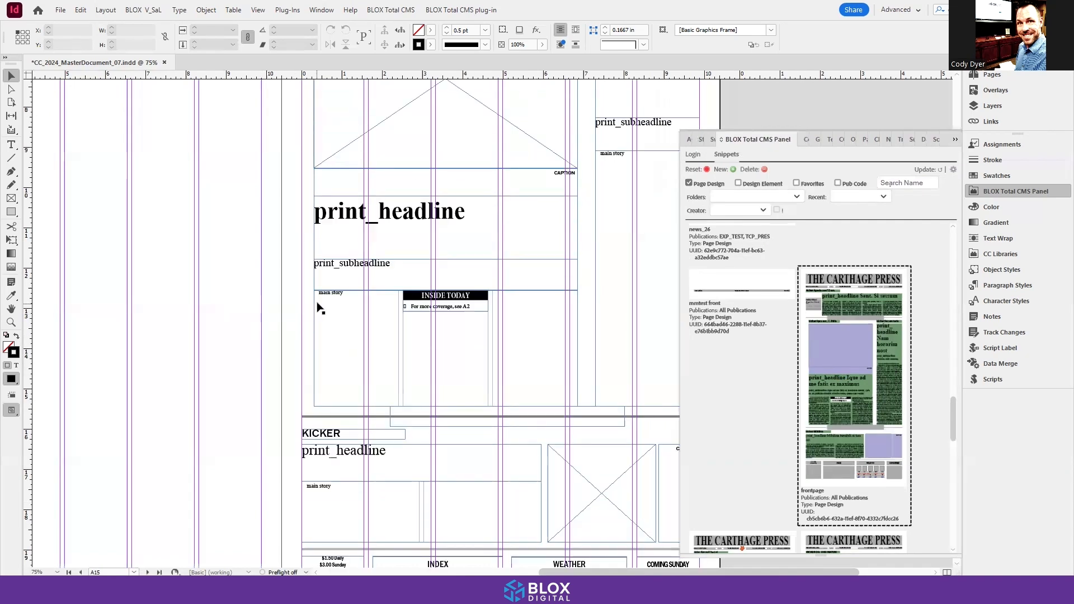
{"action": "scroll", "coordinate": [320, 308], "scroll_direction": "up", "scroll_amount": 4}
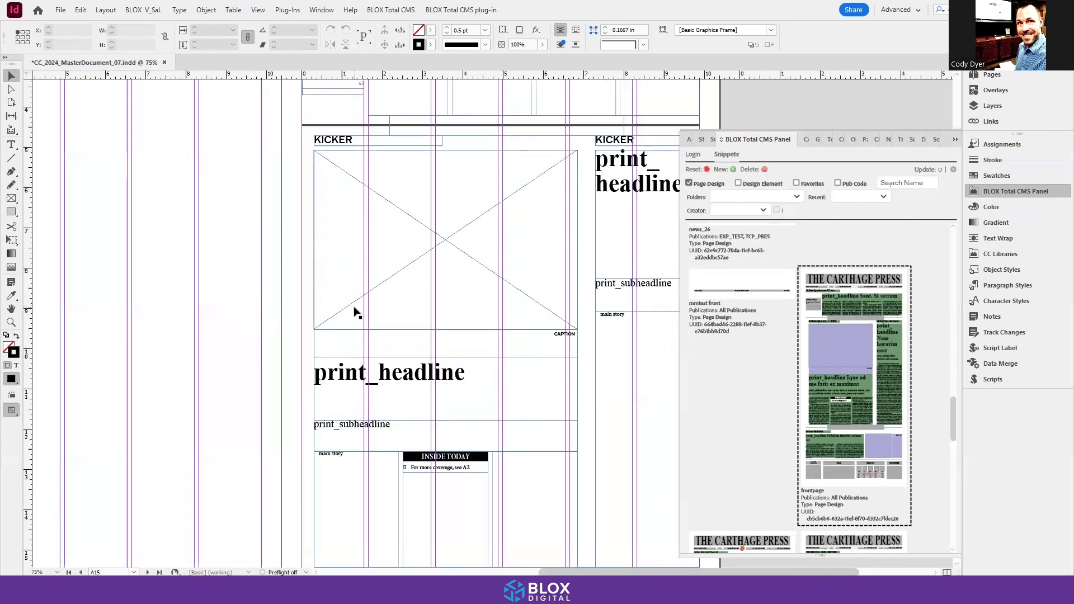
Step: Look at the Place Page Design Snippet options among the BLOX Total CMS commands without choosing one
{"action": "left_click", "coordinate": [391, 10]}
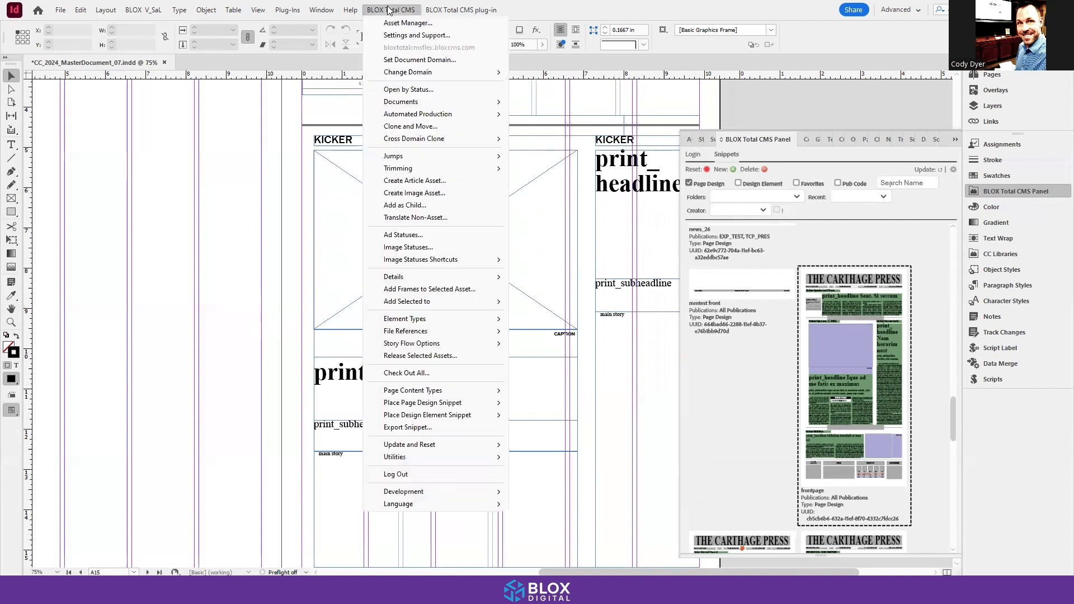
{"action": "mouse_move", "coordinate": [445, 406]}
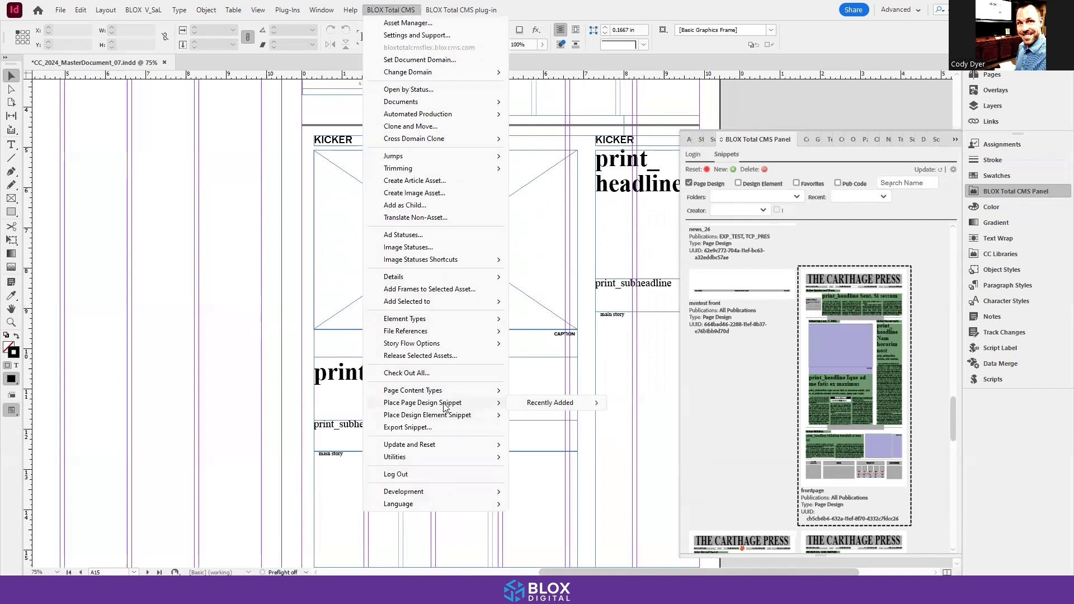
{"action": "left_click", "coordinate": [212, 240]}
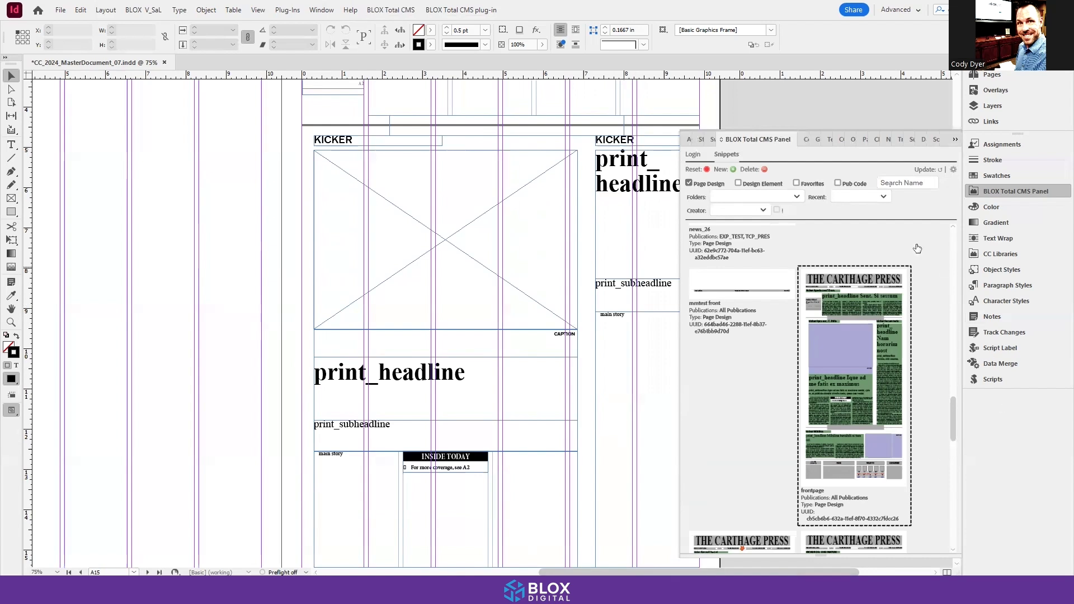
Step: List design element snippets instead of page designs and filter them by the first listed creator
{"action": "left_click", "coordinate": [688, 184]}
{"action": "left_click", "coordinate": [737, 184]}
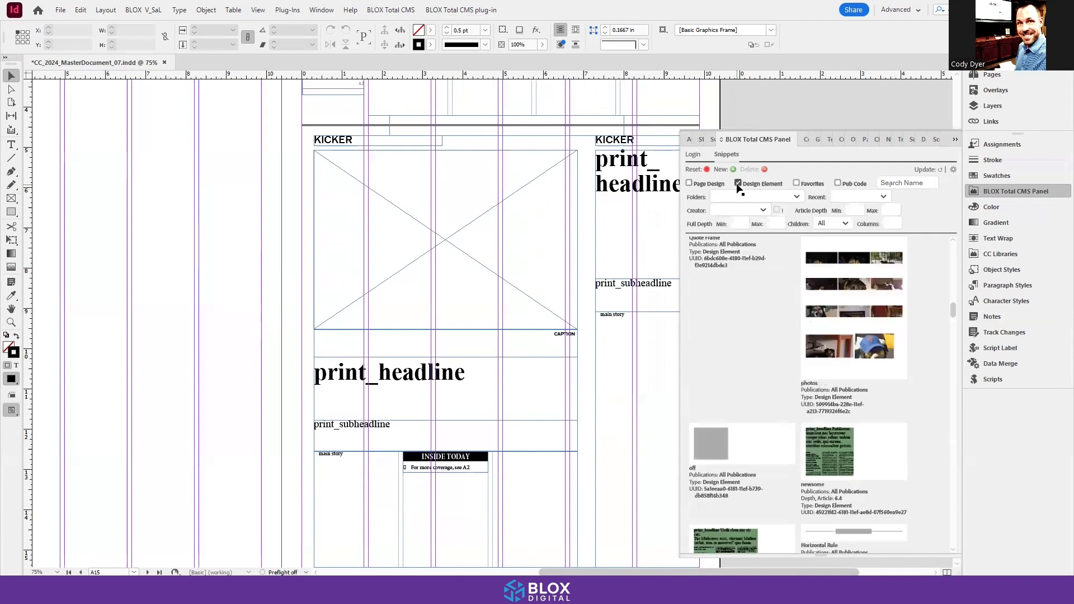
{"action": "left_click", "coordinate": [861, 197]}
{"action": "left_click", "coordinate": [759, 200]}
{"action": "left_click", "coordinate": [743, 210]}
{"action": "left_click", "coordinate": [728, 244]}
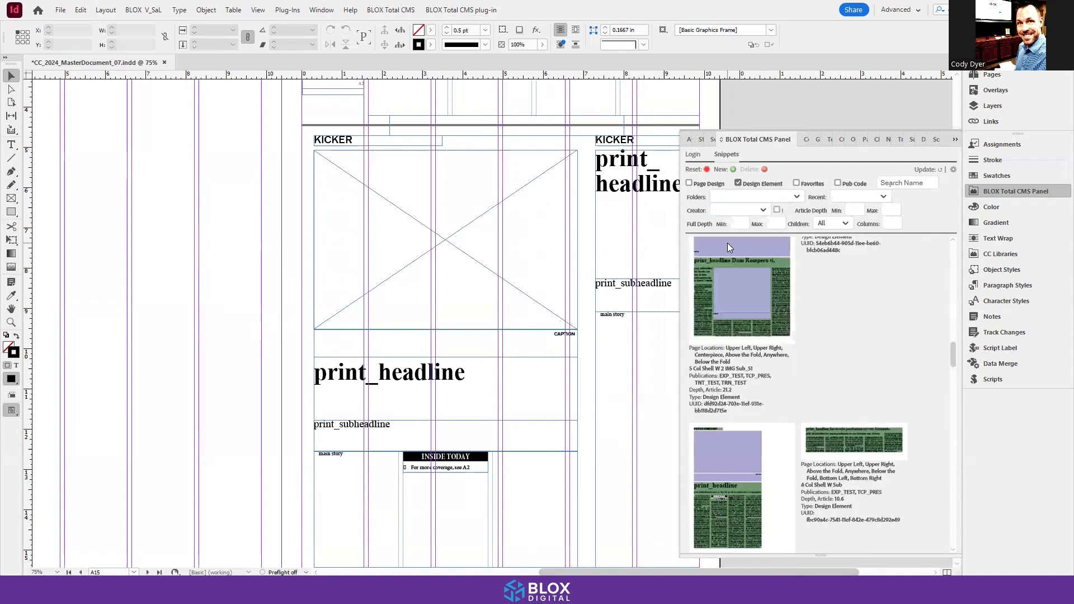
Step: Place the EXP_TEST 5 Col Shell W Sub design element across the top of page A14, starting at the left margin
{"action": "scroll", "coordinate": [889, 381], "scroll_direction": "up", "scroll_amount": 5}
{"action": "scroll", "coordinate": [889, 383], "scroll_direction": "up", "scroll_amount": 5}
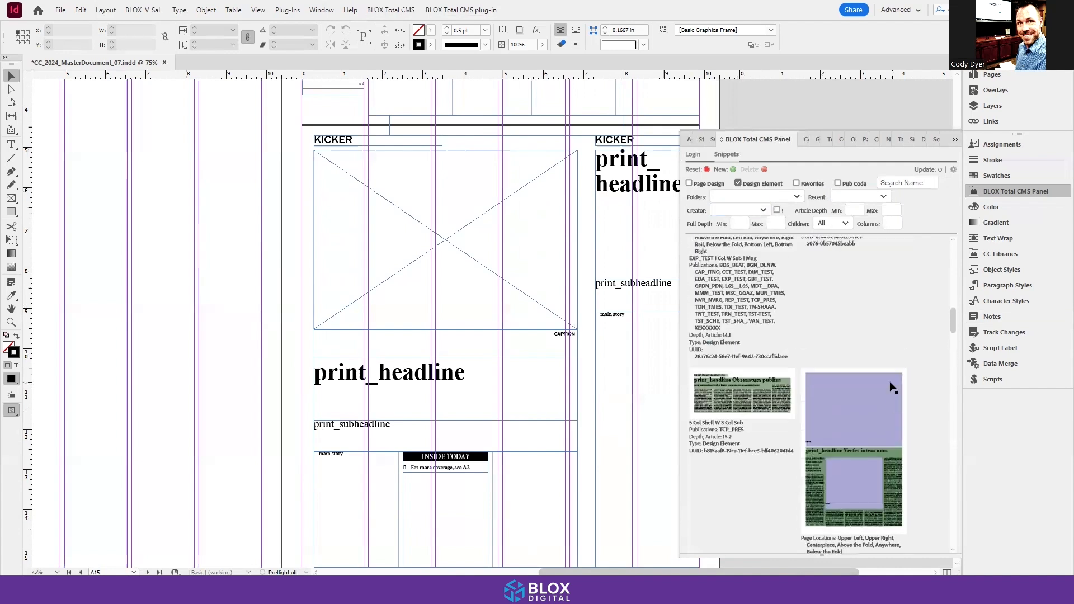
{"action": "scroll", "coordinate": [360, 494], "scroll_direction": "up", "scroll_amount": 2}
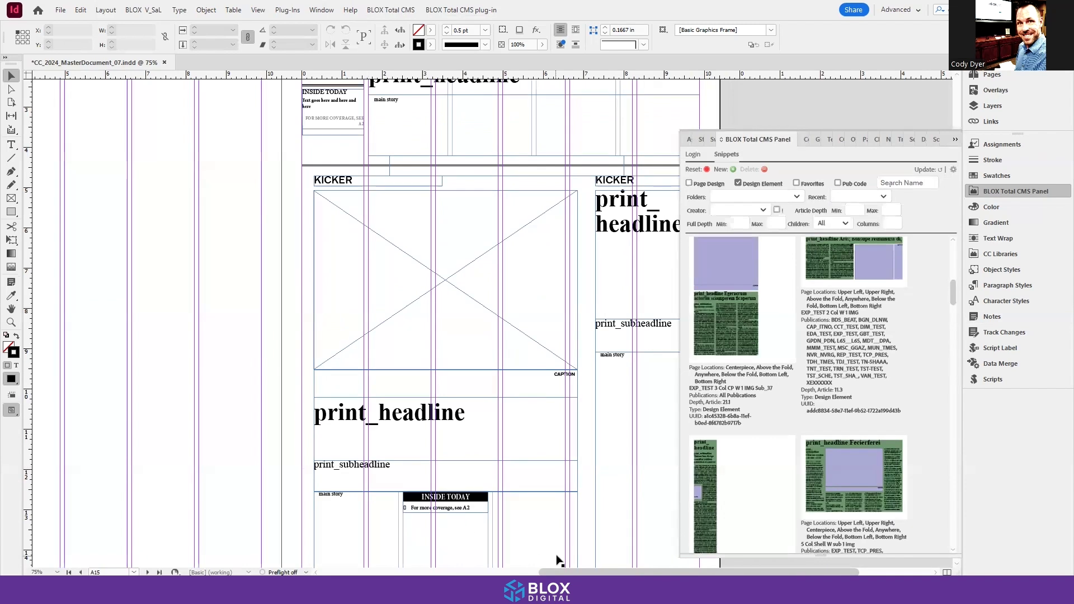
{"action": "key", "text": "space"}
{"action": "left_click_drag", "start_coordinate": [146, 367], "coordinate": [445, 417]}
{"action": "left_click_drag", "start_coordinate": [326, 263], "coordinate": [319, 322]}
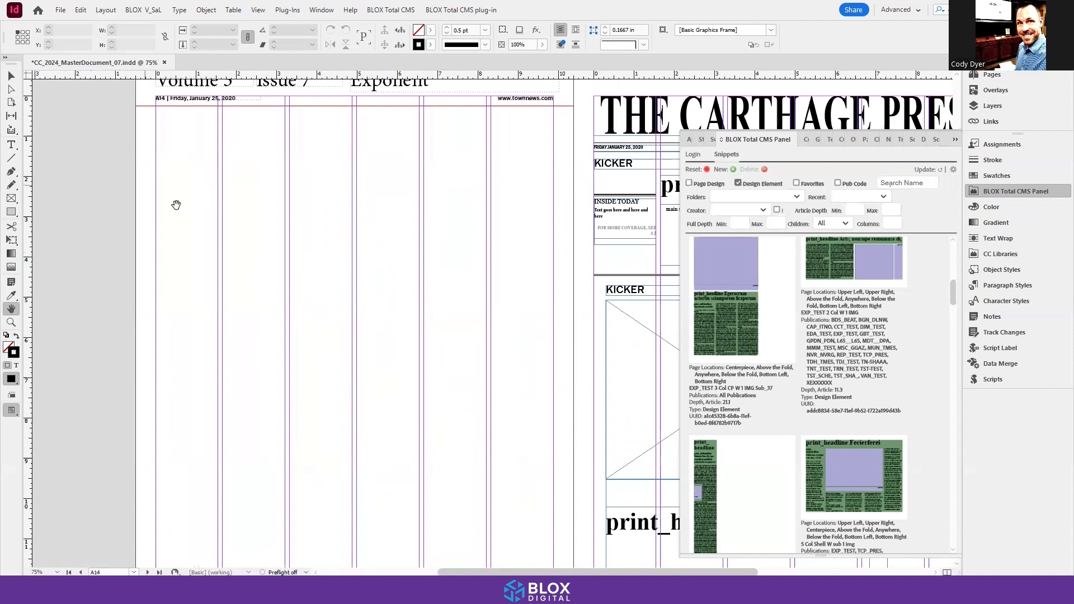
{"action": "scroll", "coordinate": [787, 316], "scroll_direction": "up", "scroll_amount": 5}
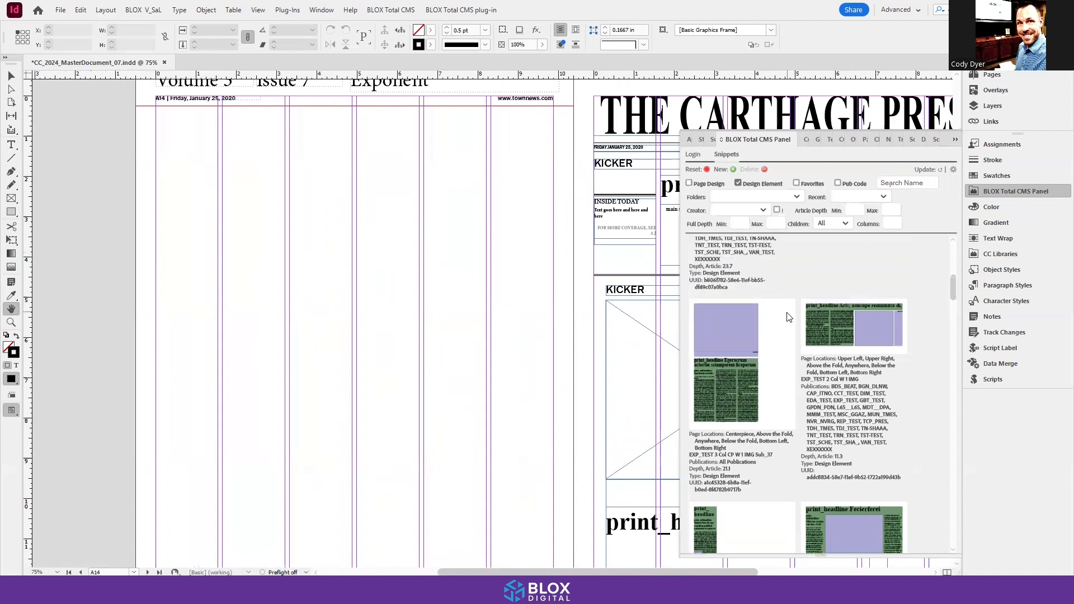
{"action": "scroll", "coordinate": [788, 316], "scroll_direction": "up", "scroll_amount": 3}
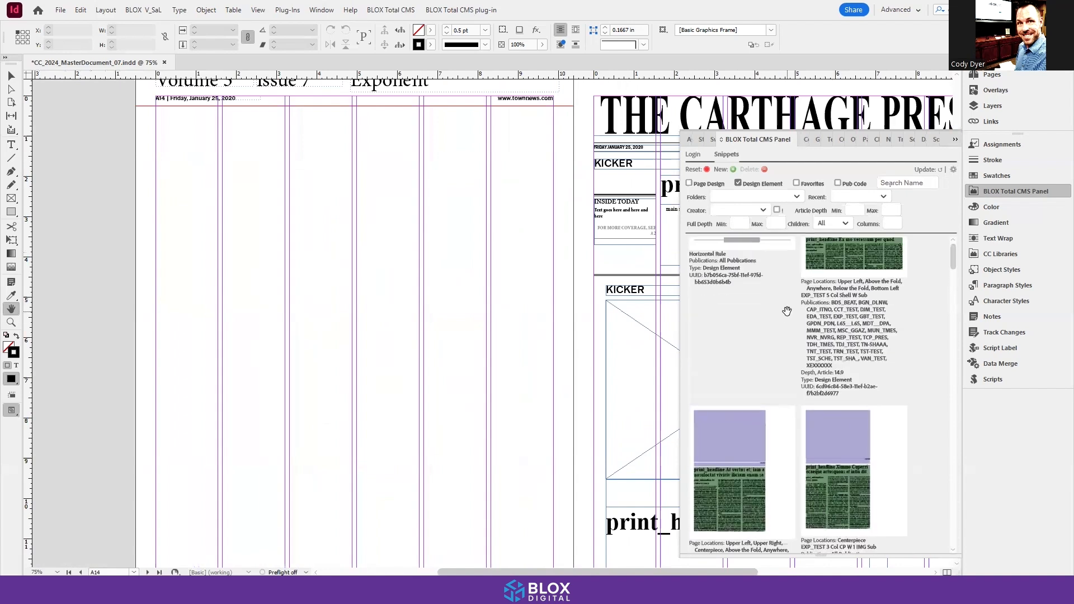
{"action": "scroll", "coordinate": [791, 321], "scroll_direction": "up", "scroll_amount": 2}
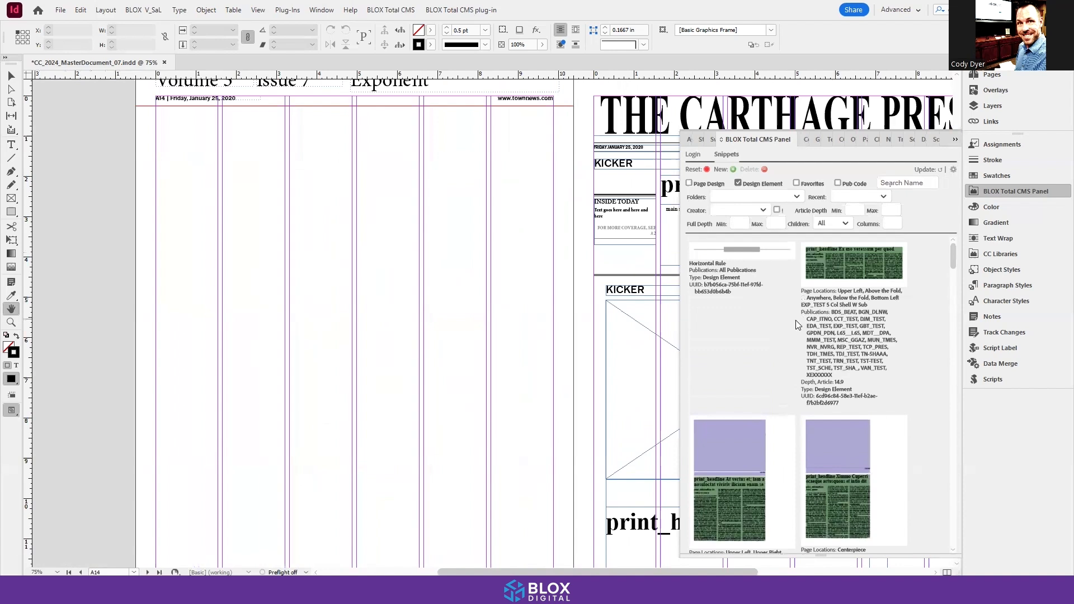
{"action": "left_click", "coordinate": [832, 263]}
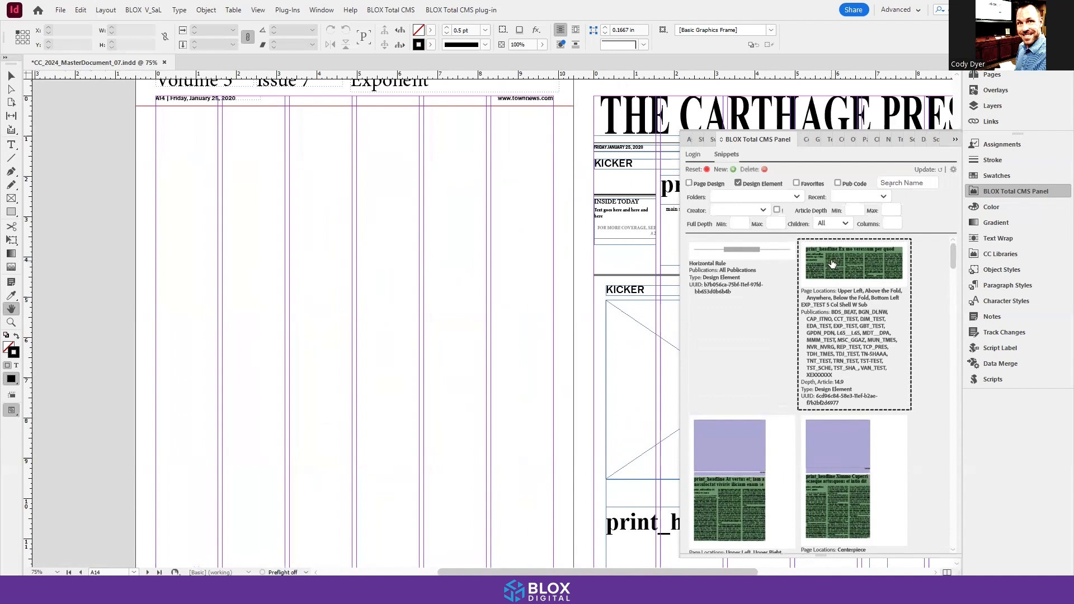
{"action": "left_click_drag", "start_coordinate": [845, 269], "coordinate": [206, 138]}
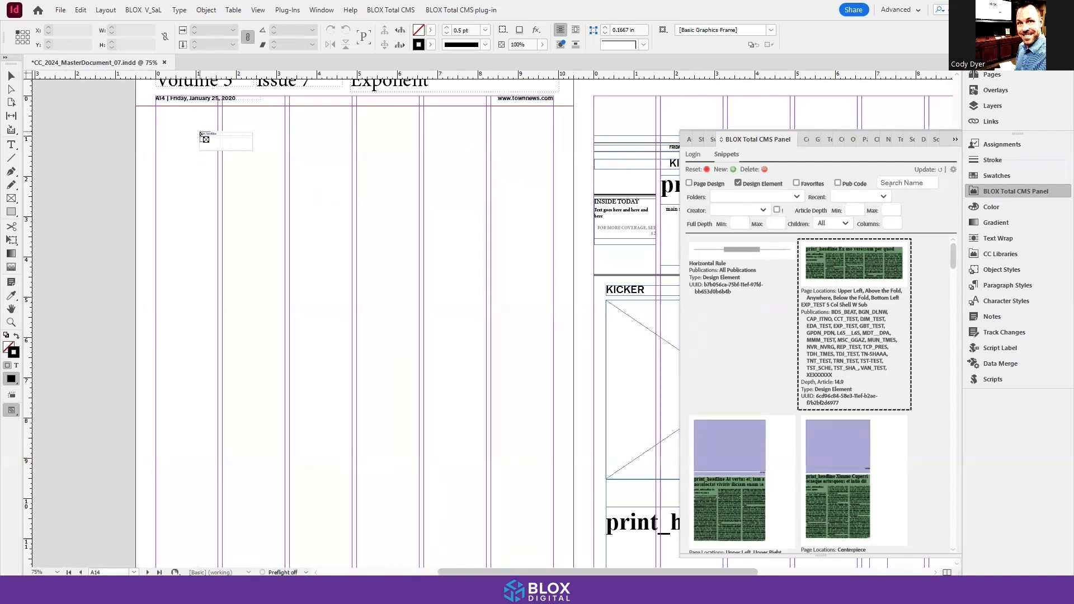
{"action": "left_click_drag", "start_coordinate": [206, 139], "coordinate": [161, 114]}
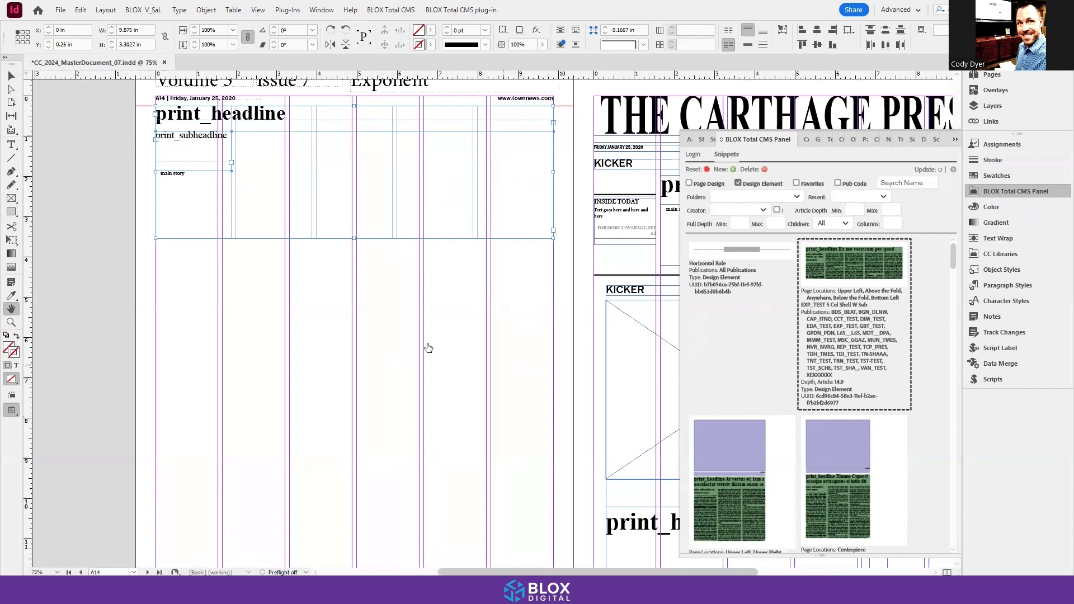
Step: Find the EXP_TEST 1 Col W Sub 1 Mug design element and load it for placement
{"action": "scroll", "coordinate": [312, 288], "scroll_direction": "down", "scroll_amount": 5}
{"action": "scroll", "coordinate": [318, 347], "scroll_direction": "up", "scroll_amount": 3}
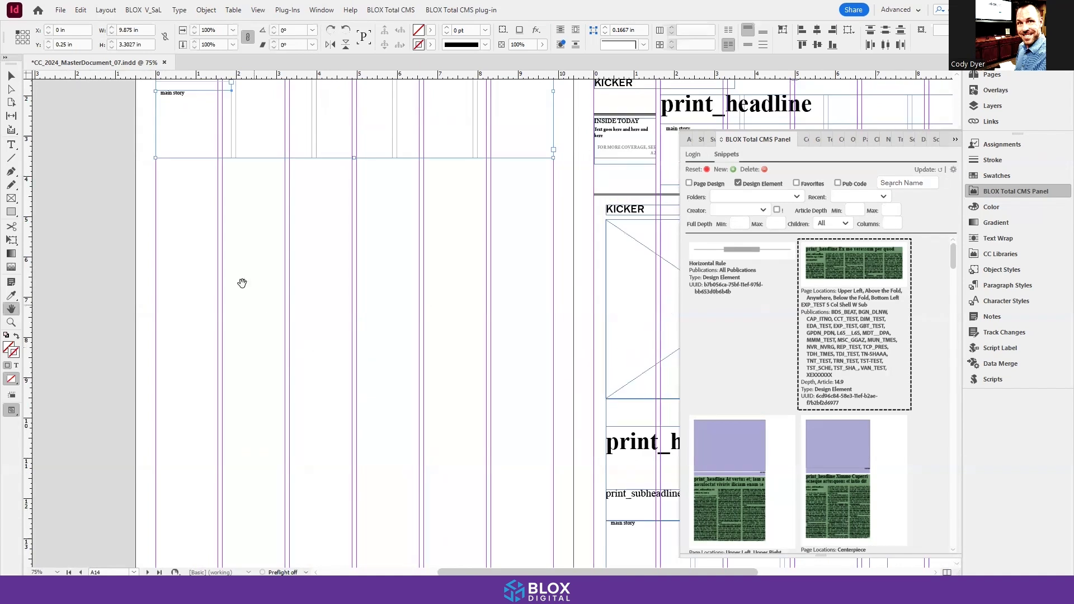
{"action": "scroll", "coordinate": [271, 246], "scroll_direction": "up", "scroll_amount": 2}
{"action": "scroll", "coordinate": [264, 308], "scroll_direction": "down", "scroll_amount": 2}
{"action": "scroll", "coordinate": [331, 294], "scroll_direction": "up", "scroll_amount": 2}
{"action": "scroll", "coordinate": [340, 327], "scroll_direction": "down", "scroll_amount": 2}
{"action": "scroll", "coordinate": [776, 421], "scroll_direction": "down", "scroll_amount": 5}
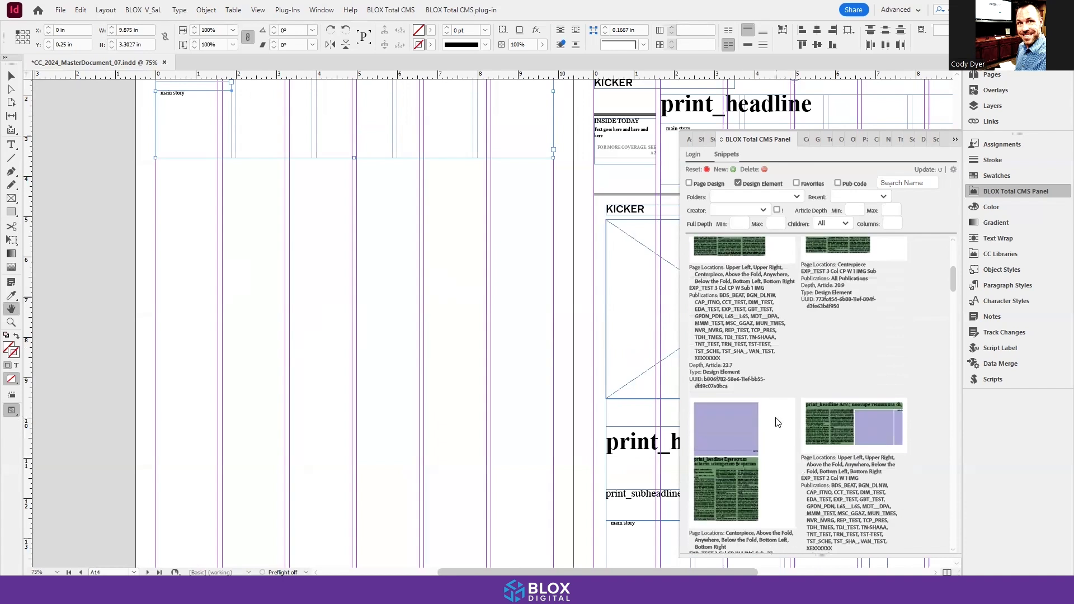
{"action": "scroll", "coordinate": [777, 421], "scroll_direction": "down", "scroll_amount": 3}
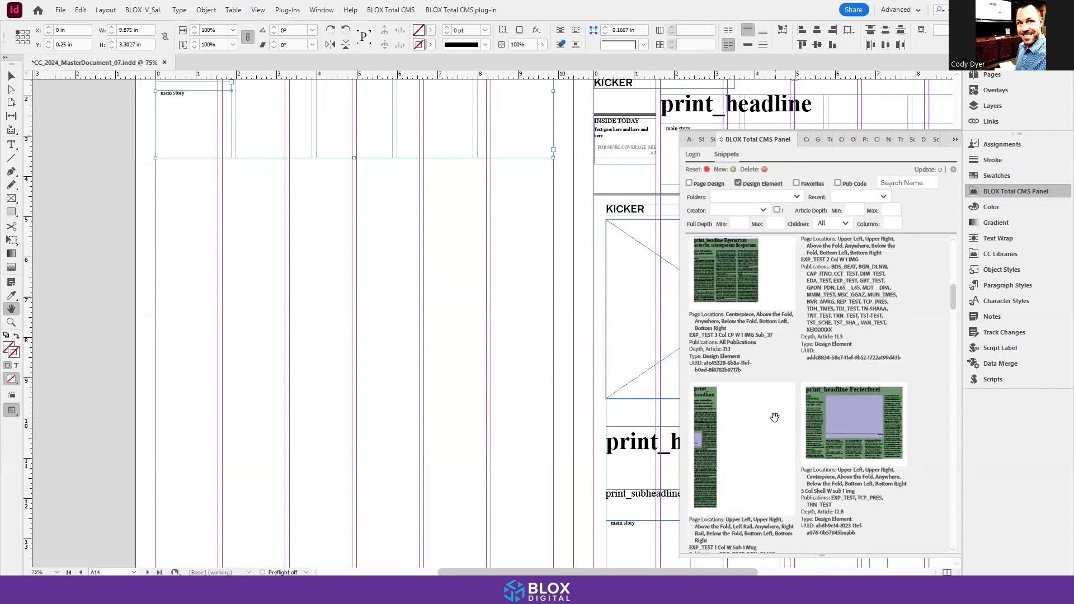
{"action": "scroll", "coordinate": [774, 421], "scroll_direction": "down", "scroll_amount": 1}
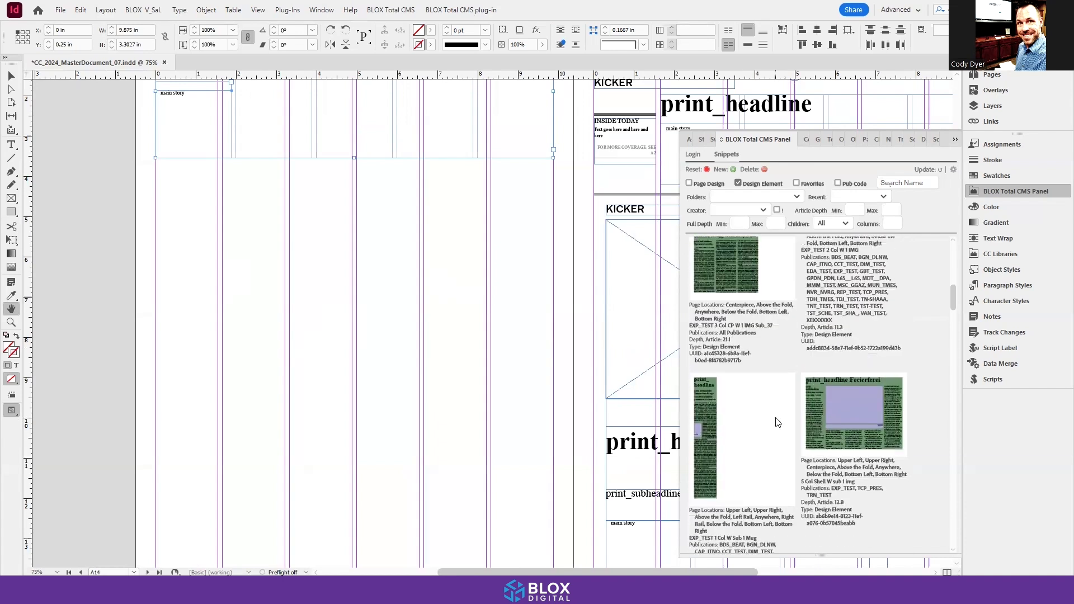
{"action": "left_click", "coordinate": [708, 391]}
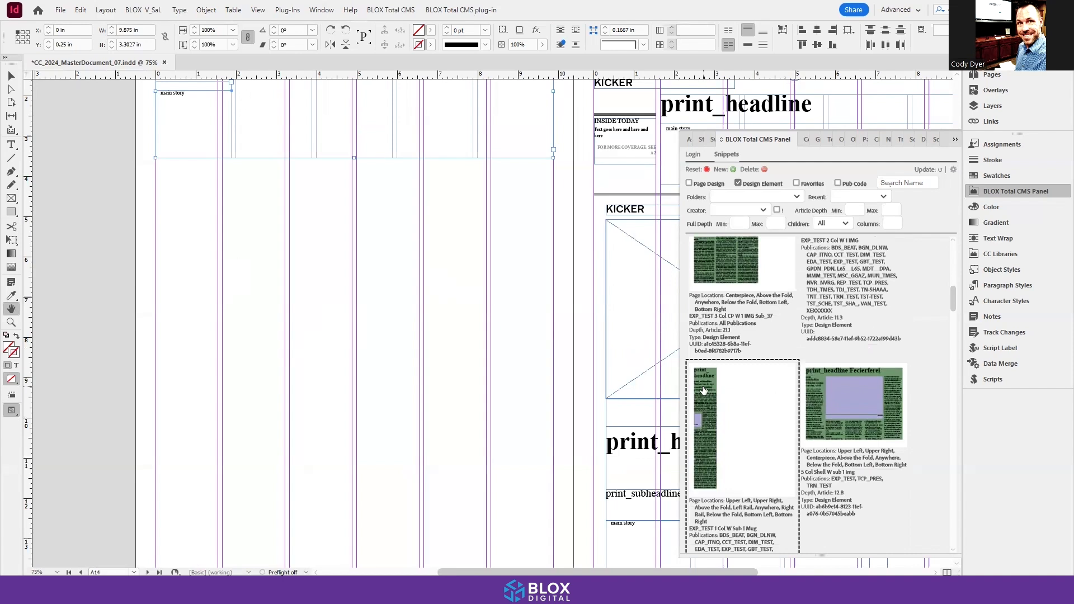
Step: Add the 4 Col Shell W Sub 1 IMG design element to the snippets loaded for placement
{"action": "scroll", "coordinate": [761, 395], "scroll_direction": "down", "scroll_amount": 1}
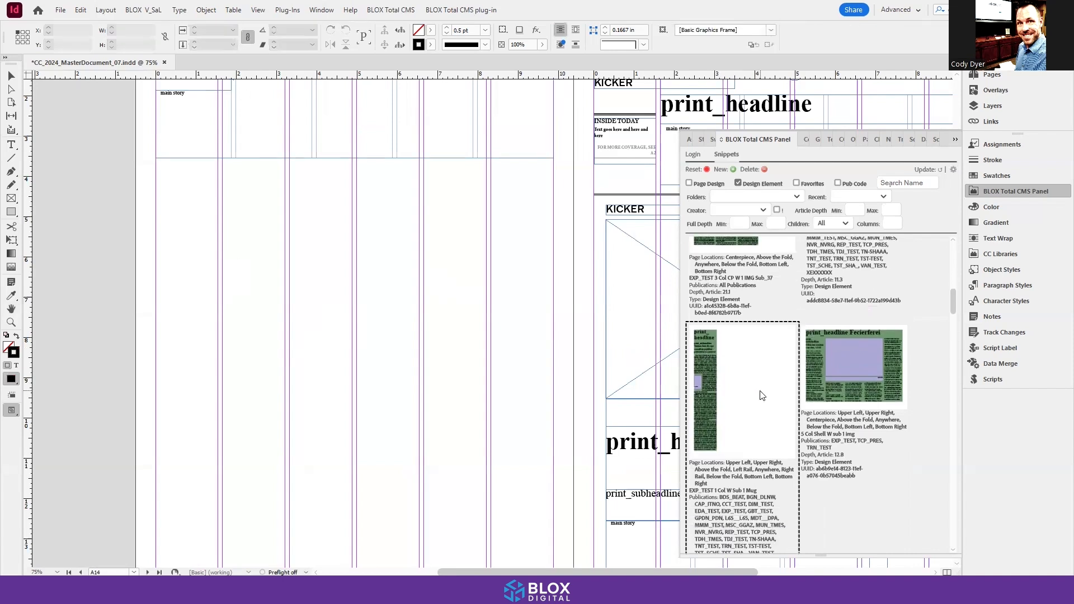
{"action": "scroll", "coordinate": [760, 395], "scroll_direction": "down", "scroll_amount": 5}
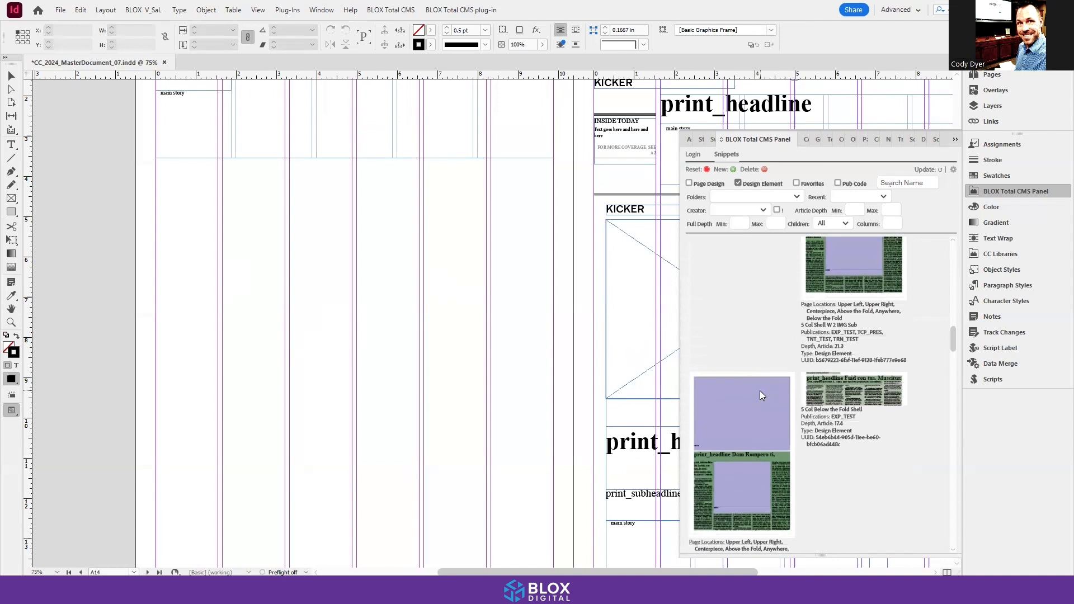
{"action": "scroll", "coordinate": [760, 394], "scroll_direction": "down", "scroll_amount": 5}
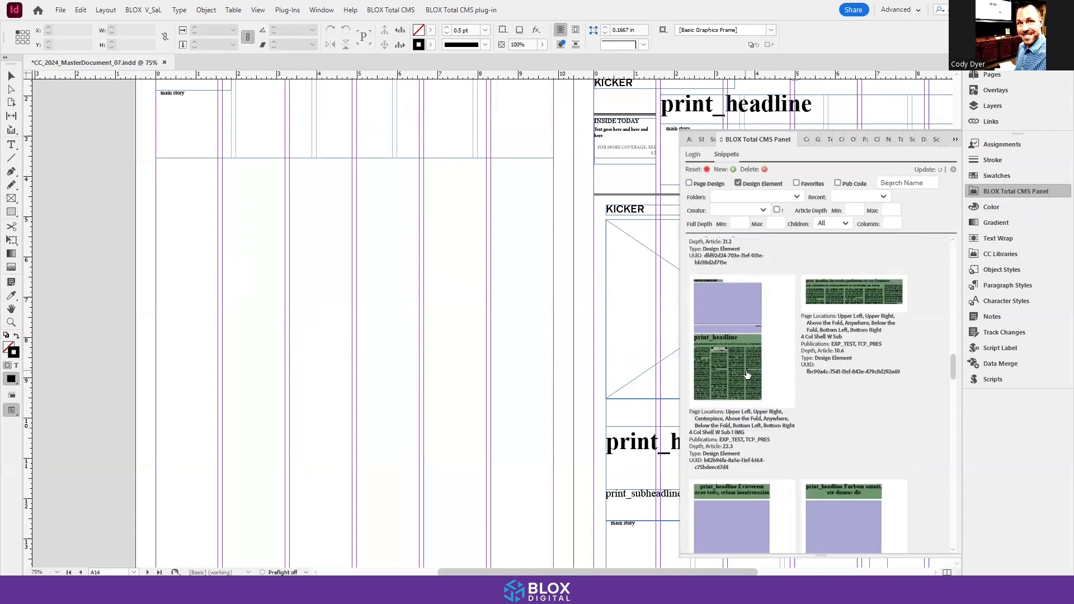
{"action": "scroll", "coordinate": [747, 375], "scroll_direction": "down", "scroll_amount": 1}
{"action": "left_click", "coordinate": [732, 315]}
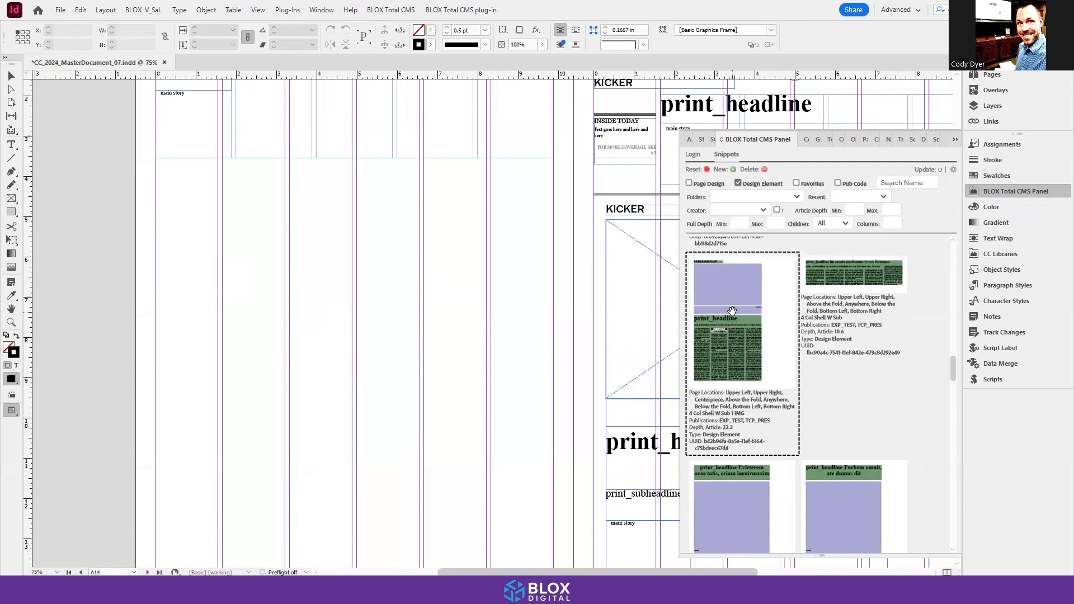
Step: Add the EXP_TEST 2 Col W 1 IMG design element to the loaded snippets and bring them onto page A14
{"action": "scroll", "coordinate": [799, 407], "scroll_direction": "down", "scroll_amount": 3}
{"action": "scroll", "coordinate": [799, 407], "scroll_direction": "up", "scroll_amount": 4}
{"action": "scroll", "coordinate": [799, 407], "scroll_direction": "down", "scroll_amount": 5}
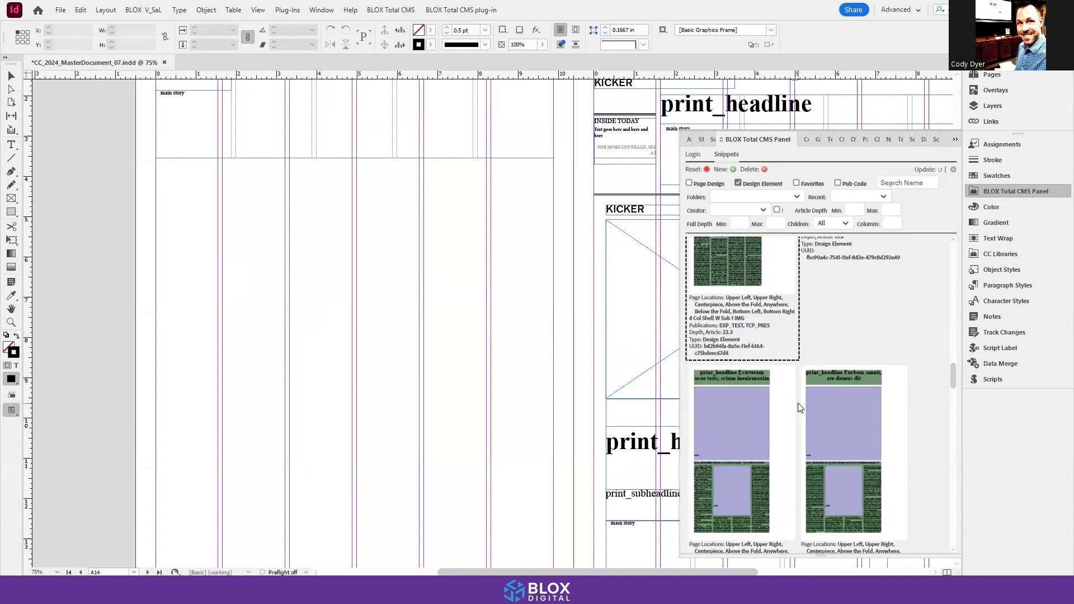
{"action": "scroll", "coordinate": [799, 407], "scroll_direction": "up", "scroll_amount": 4}
{"action": "scroll", "coordinate": [799, 408], "scroll_direction": "up", "scroll_amount": 10}
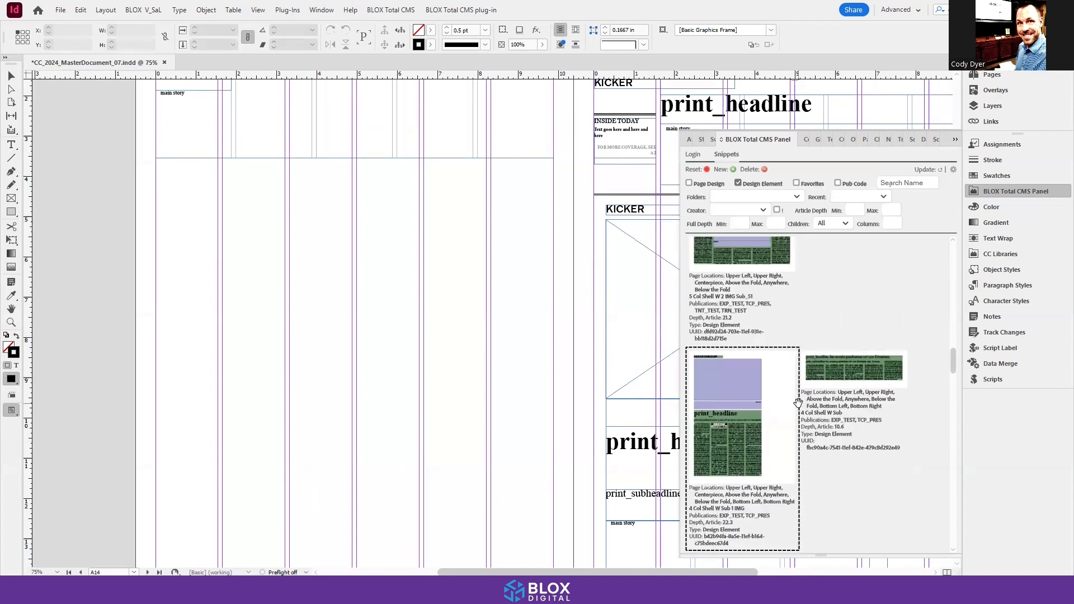
{"action": "scroll", "coordinate": [798, 407], "scroll_direction": "up", "scroll_amount": 10}
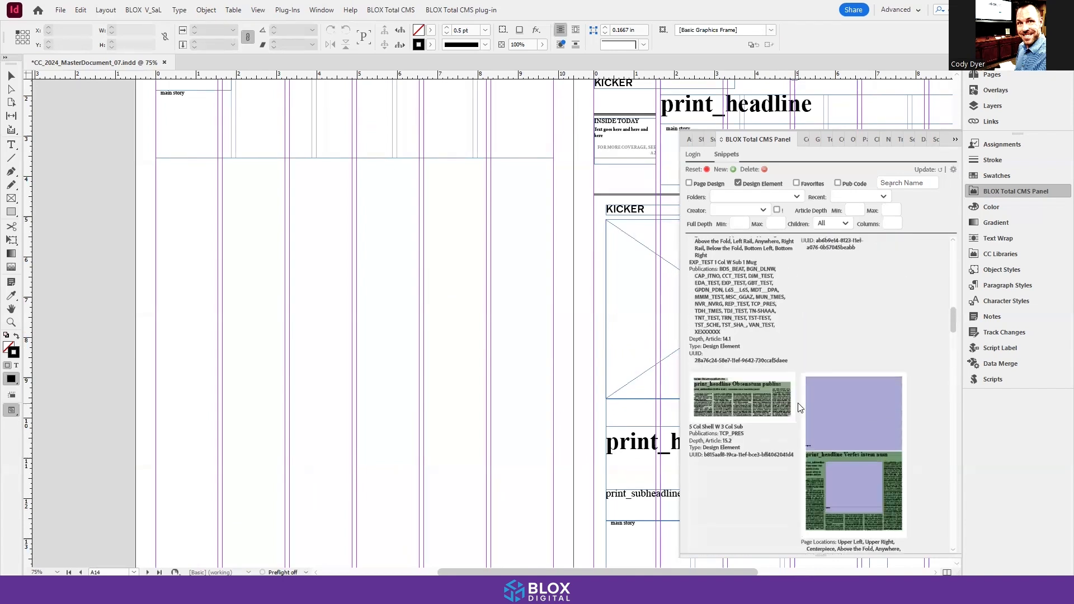
{"action": "scroll", "coordinate": [799, 407], "scroll_direction": "up", "scroll_amount": 1}
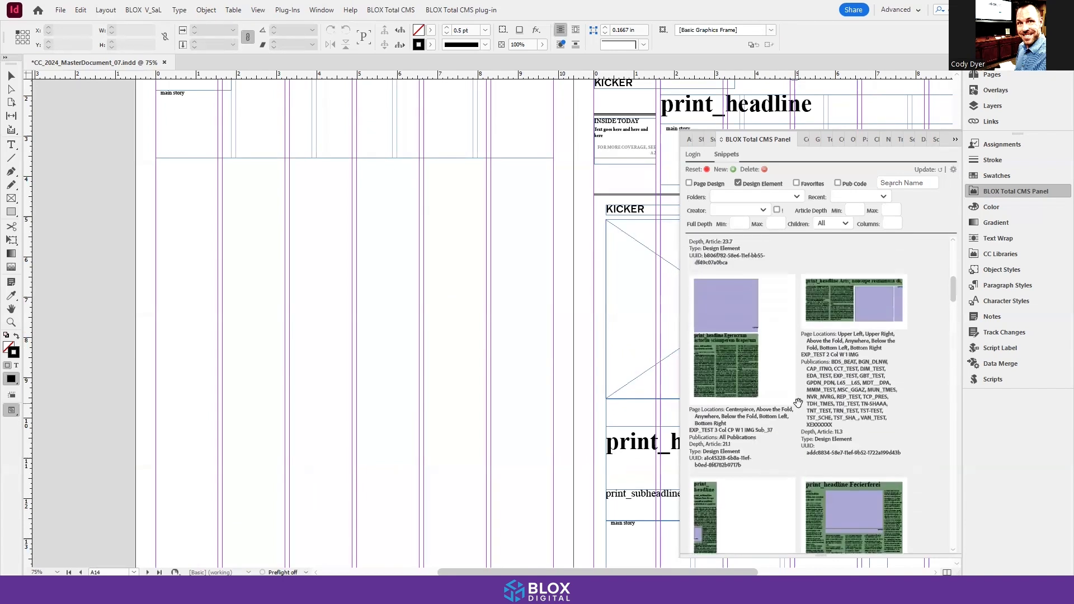
{"action": "left_click", "coordinate": [826, 301]}
{"action": "left_click_drag", "start_coordinate": [826, 301], "coordinate": [181, 184]}
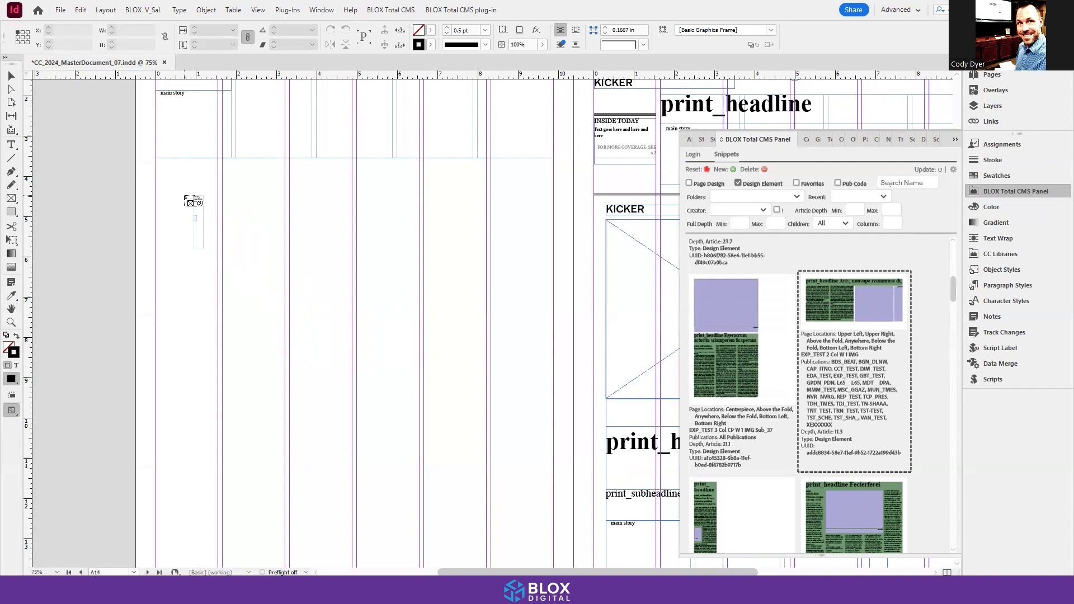
Step: Place the one-column story at the left margin below the top story, the four-column story beside it, and the two-column story at the page bottom
{"action": "left_click", "coordinate": [156, 180]}
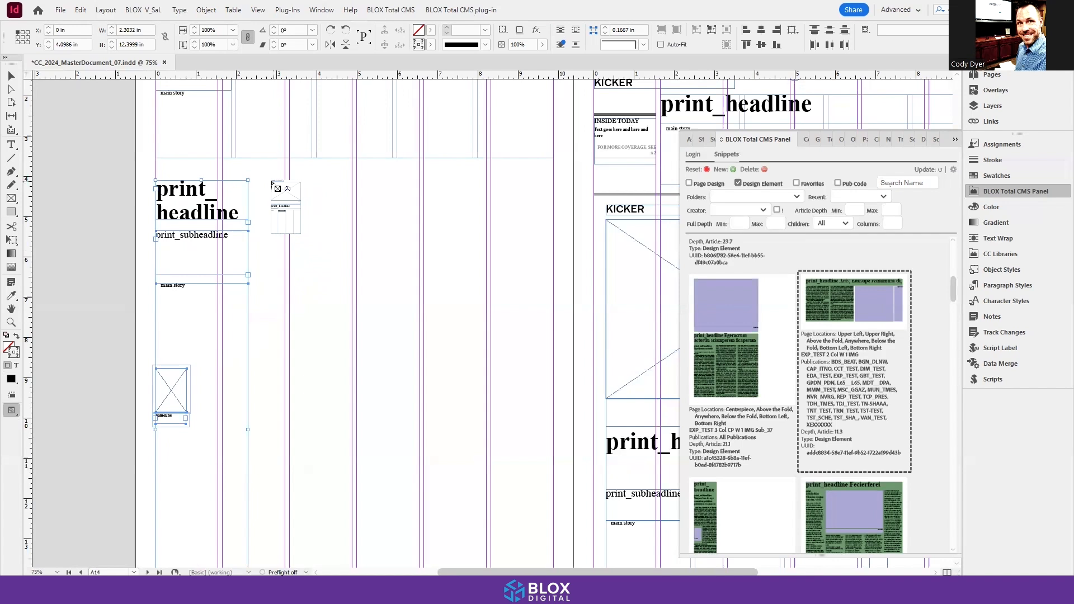
{"action": "left_click", "coordinate": [270, 181]}
{"action": "scroll", "coordinate": [285, 209], "scroll_direction": "down", "scroll_amount": 5}
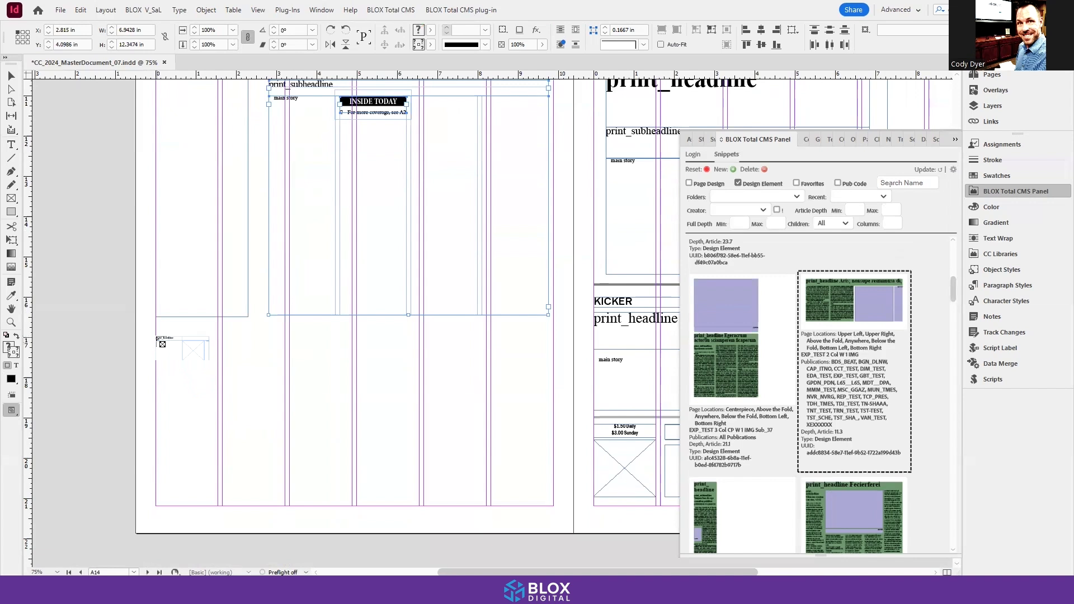
{"action": "left_click", "coordinate": [158, 339]}
Step: Nudge the frames of the bottom story upward to fit within the lower page margin of A14
{"action": "key", "text": "h"}
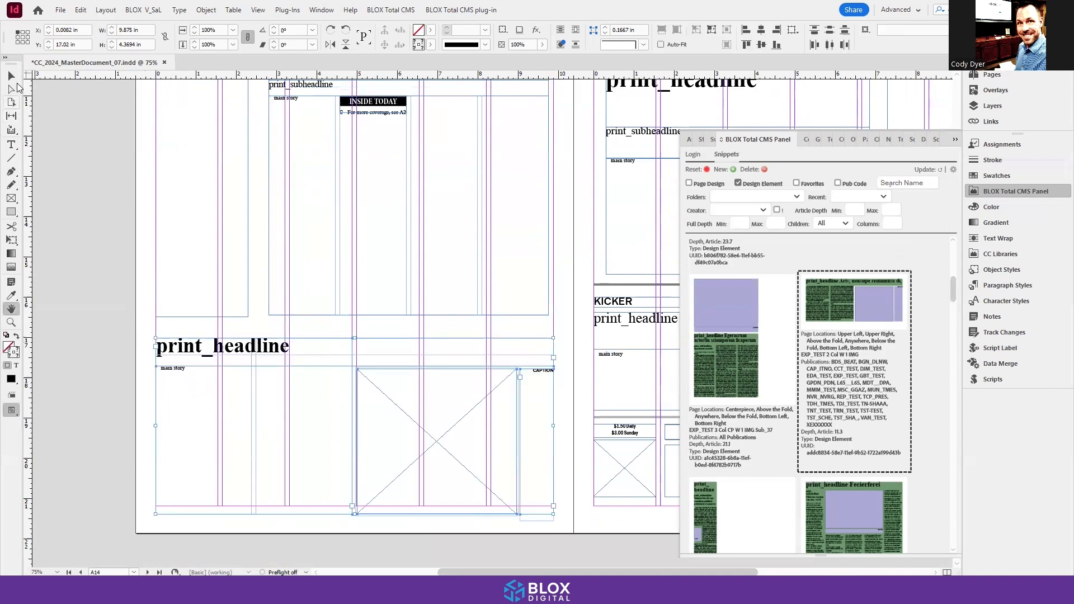
{"action": "key", "text": "v"}
{"action": "left_click_drag", "start_coordinate": [124, 338], "coordinate": [528, 498]}
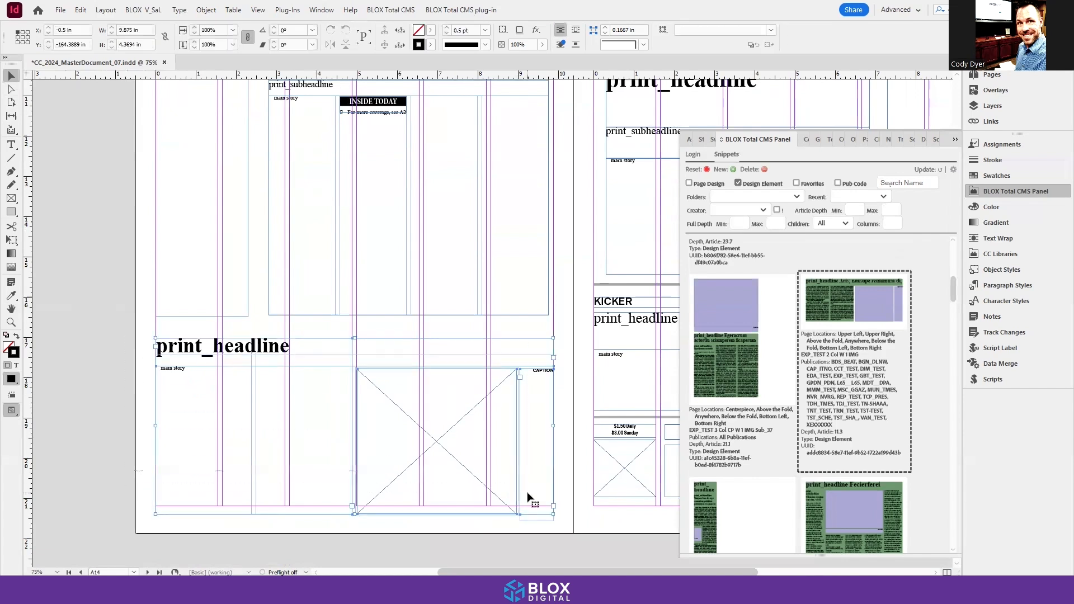
{"action": "key", "text": "Up"}
{"action": "key", "text": "Up"}
{"action": "key", "text": "Up"}
{"action": "key", "text": "Up"}
{"action": "key", "text": "Up"}
{"action": "key", "text": "Up"}
{"action": "key", "text": "Up"}
{"action": "key", "text": "Up"}
{"action": "key", "text": "Up"}
{"action": "key", "text": "Up"}
{"action": "key", "text": "Up"}
{"action": "key", "text": "Up"}
{"action": "key", "text": "Up"}
{"action": "key", "text": "Up"}
{"action": "key", "text": "Up"}
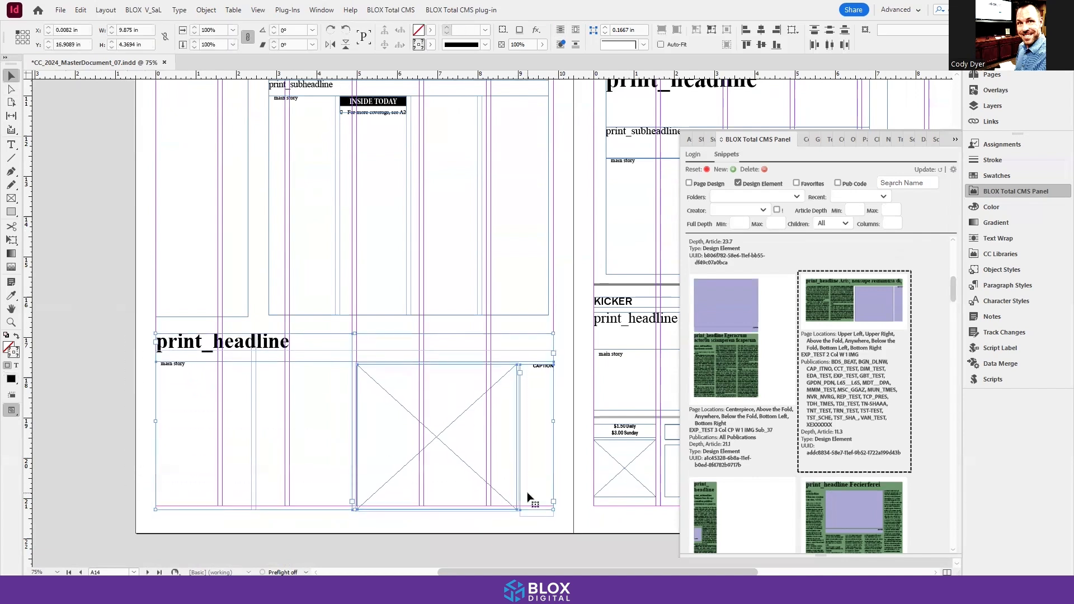
Step: Place the Horizontal Rule design element between the top story and the stories below it, starting at the left margin
{"action": "scroll", "coordinate": [230, 300], "scroll_direction": "up", "scroll_amount": 10}
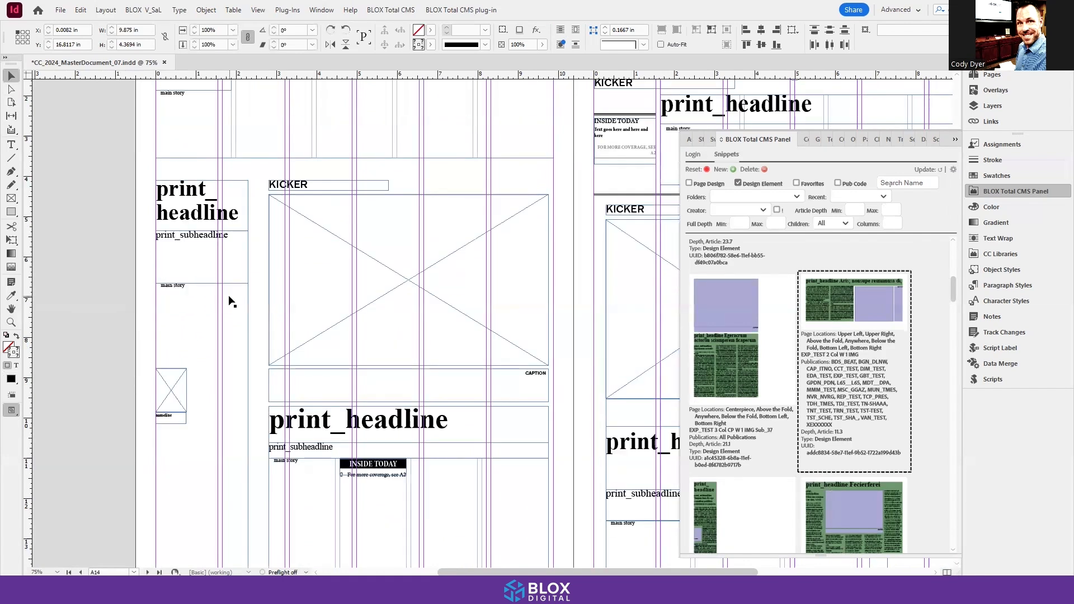
{"action": "left_click", "coordinate": [135, 255]}
{"action": "scroll", "coordinate": [135, 254], "scroll_direction": "down", "scroll_amount": 4}
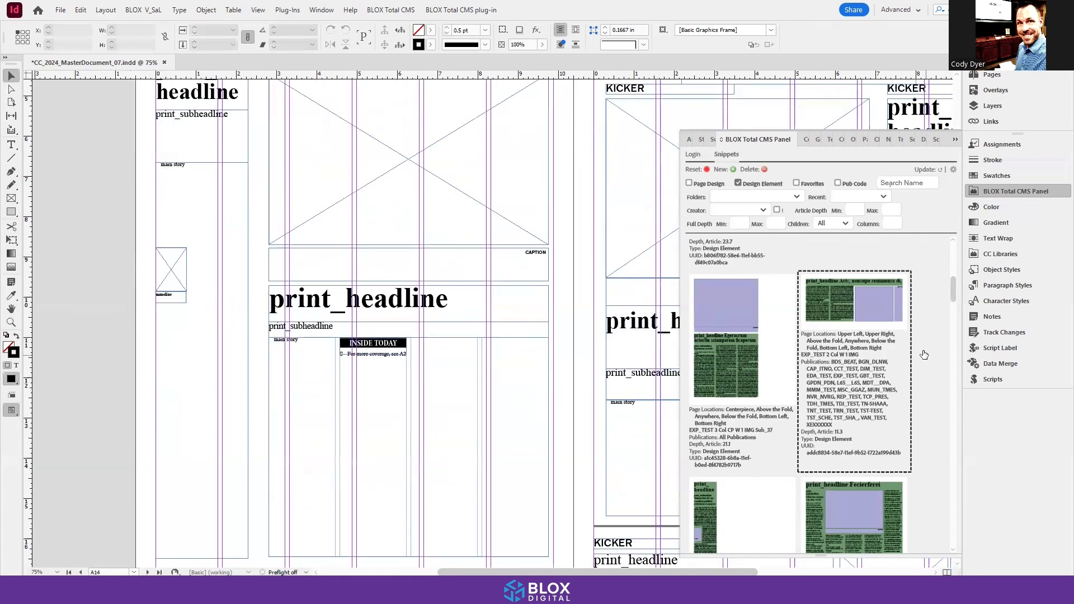
{"action": "scroll", "coordinate": [911, 340], "scroll_direction": "up", "scroll_amount": 6}
{"action": "scroll", "coordinate": [909, 341], "scroll_direction": "up", "scroll_amount": 4}
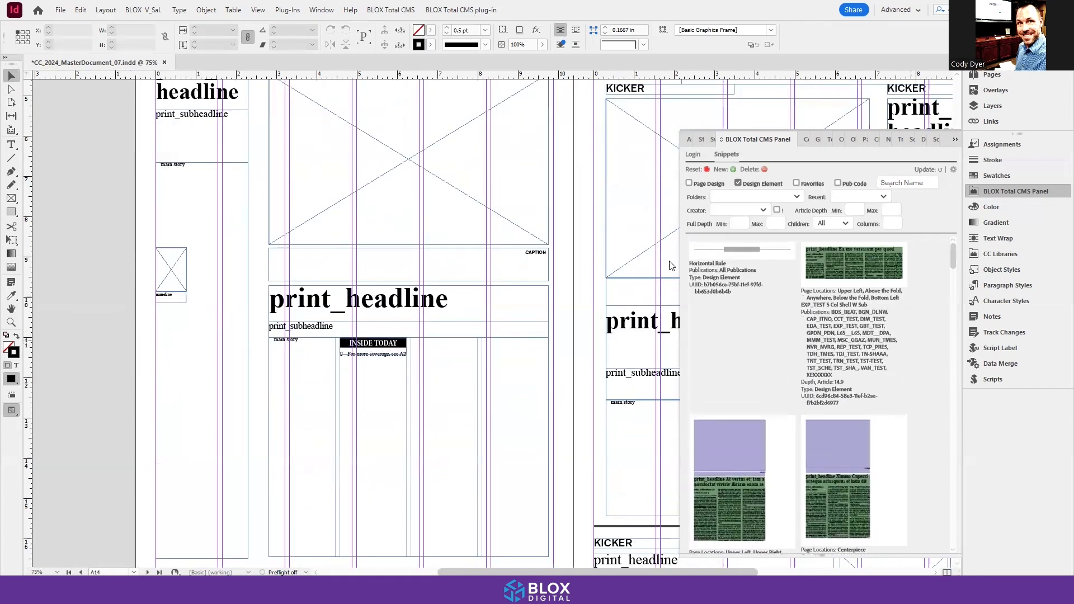
{"action": "scroll", "coordinate": [526, 259], "scroll_direction": "up", "scroll_amount": 6}
{"action": "left_click_drag", "start_coordinate": [708, 259], "coordinate": [159, 284]}
Step: Place another Horizontal Rule just above the bottom story and shorten the one-column story's text frame to about 12.16 in high
{"action": "scroll", "coordinate": [167, 297], "scroll_direction": "down", "scroll_amount": 8}
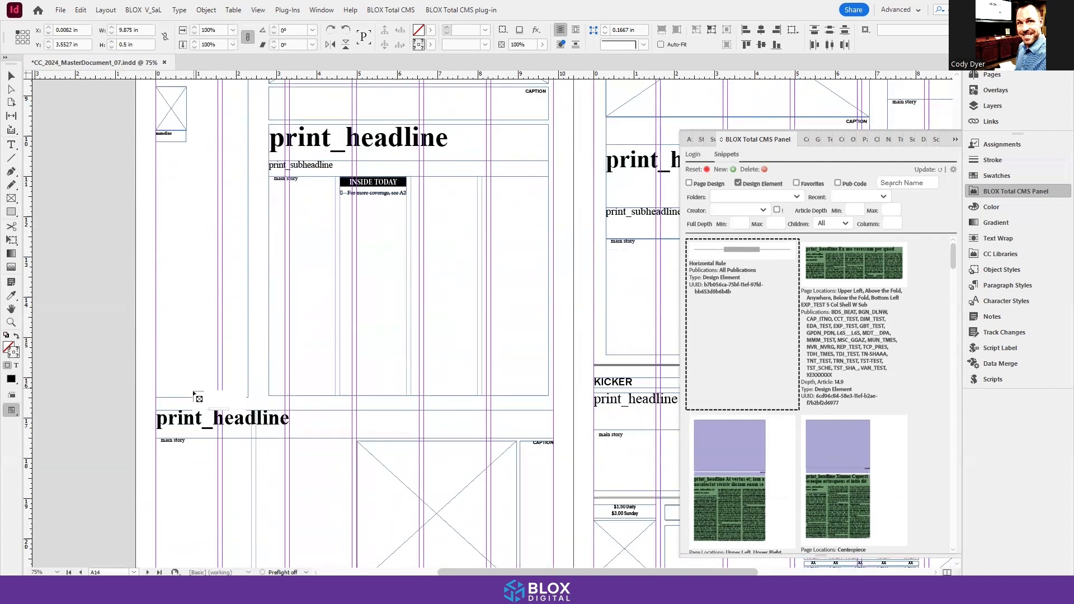
{"action": "left_click", "coordinate": [158, 398]}
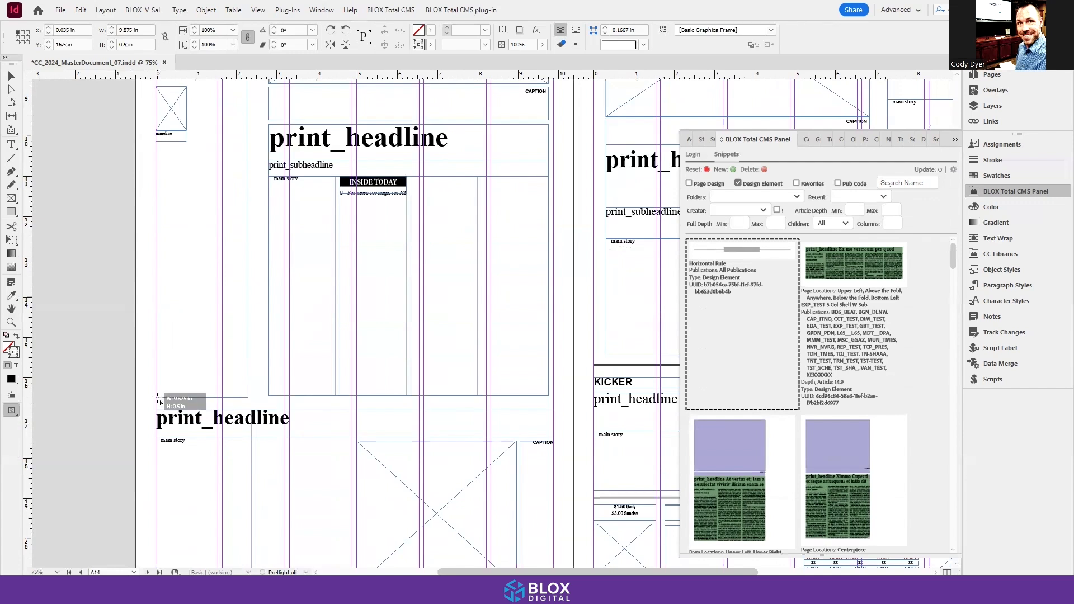
{"action": "left_click", "coordinate": [12, 75]}
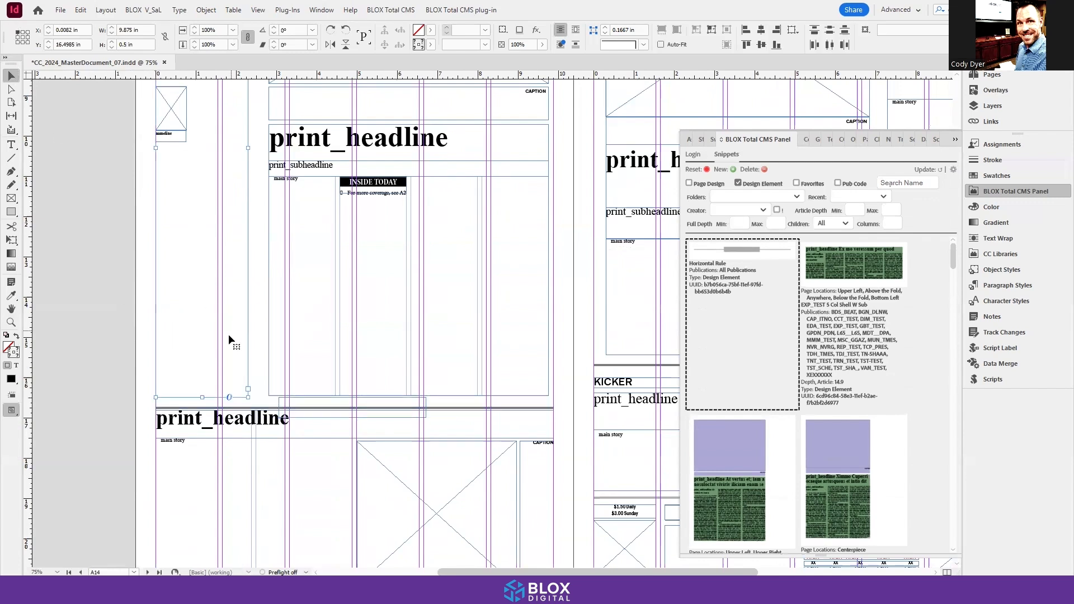
{"action": "left_click_drag", "start_coordinate": [203, 398], "coordinate": [203, 387]}
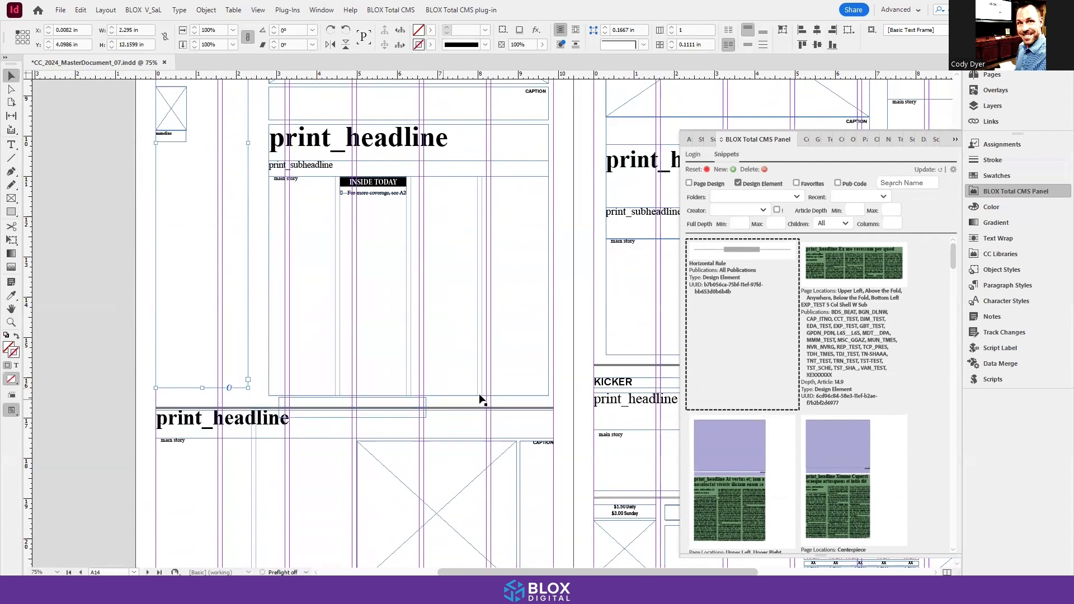
{"action": "left_click", "coordinate": [420, 395]}
{"action": "left_click_drag", "start_coordinate": [409, 395], "coordinate": [409, 388]}
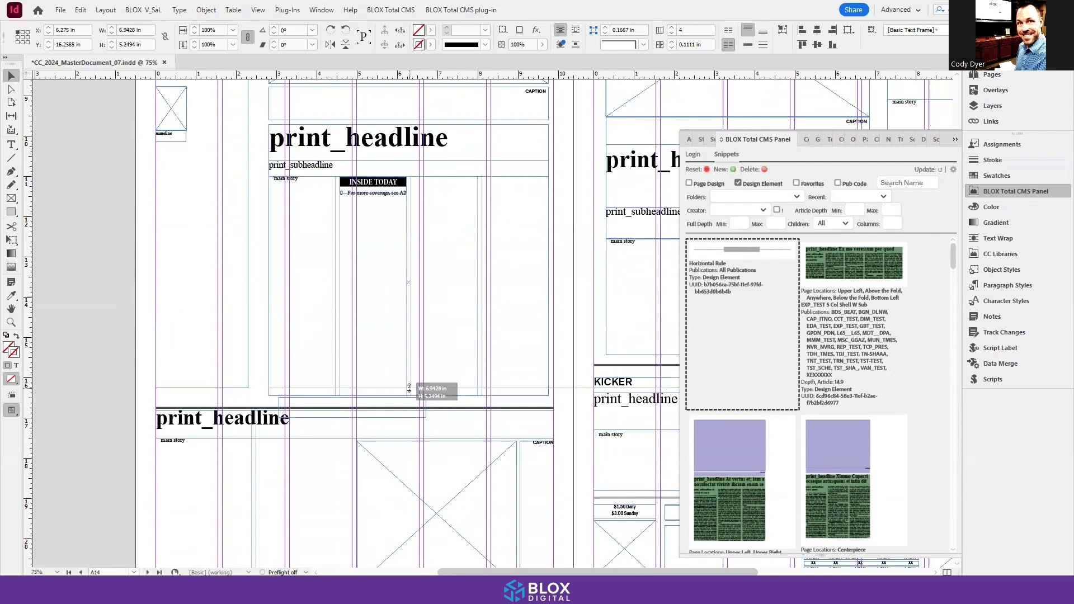
{"action": "left_click", "coordinate": [287, 407]}
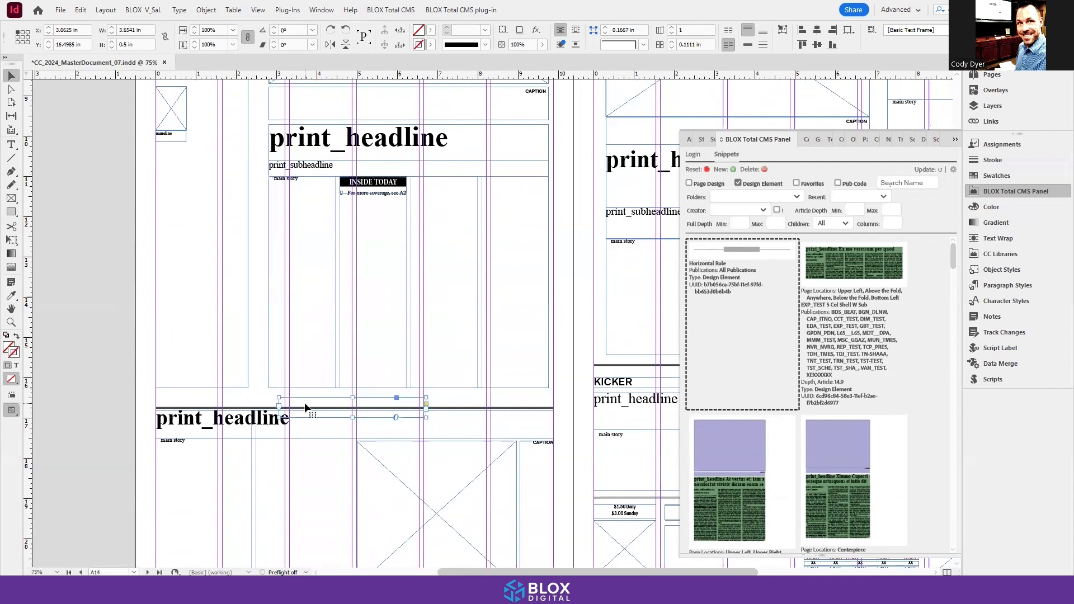
{"action": "key", "text": "Up"}
{"action": "key", "text": "Up"}
{"action": "key", "text": "Up"}
{"action": "key", "text": "Up"}
{"action": "key", "text": "Up"}
{"action": "key", "text": "Up"}
{"action": "key", "text": "Up"}
{"action": "key", "text": "Up"}
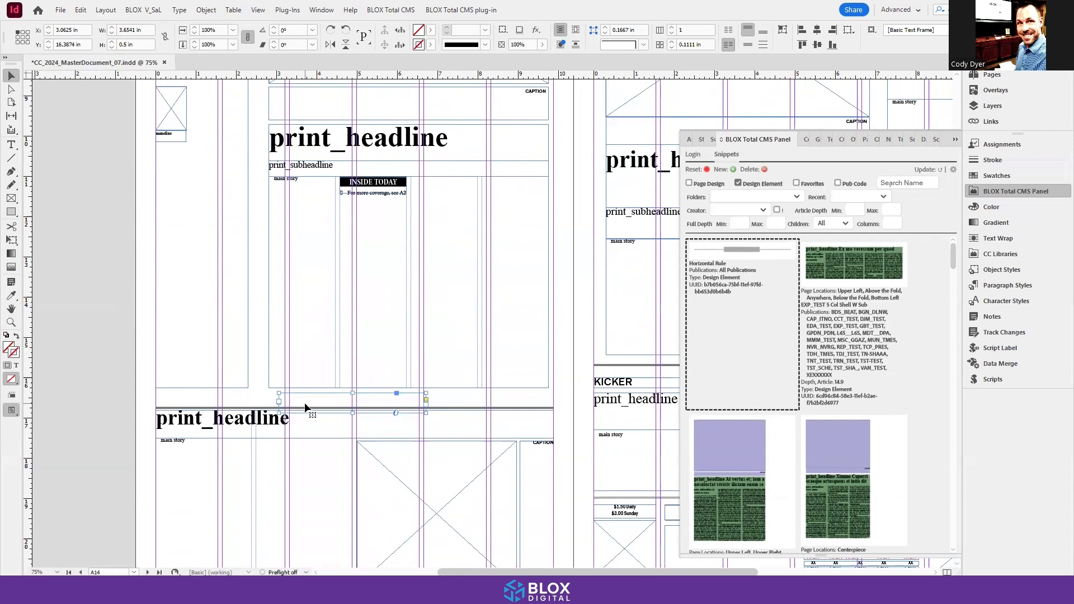
{"action": "key", "text": "ctrl+z"}
{"action": "key", "text": "ctrl+z"}
{"action": "key", "text": "ctrl+z"}
{"action": "key", "text": "ctrl+z"}
{"action": "key", "text": "ctrl+z"}
{"action": "key", "text": "ctrl+z"}
{"action": "key", "text": "ctrl+z"}
{"action": "key", "text": "ctrl+z"}
{"action": "key", "text": "ctrl+z"}
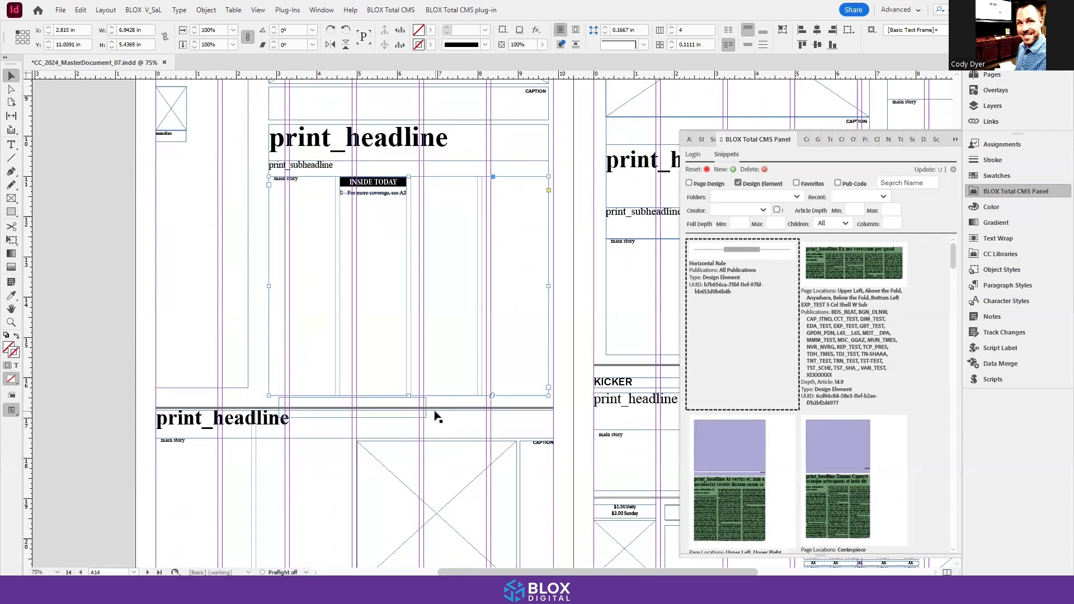
Step: Shorten the four-column story's text frame from its lower edge and nudge the Horizontal Rule below it up to Y about 16.26 in
{"action": "left_click_drag", "start_coordinate": [407, 394], "coordinate": [408, 385]}
{"action": "left_click", "coordinate": [442, 402]}
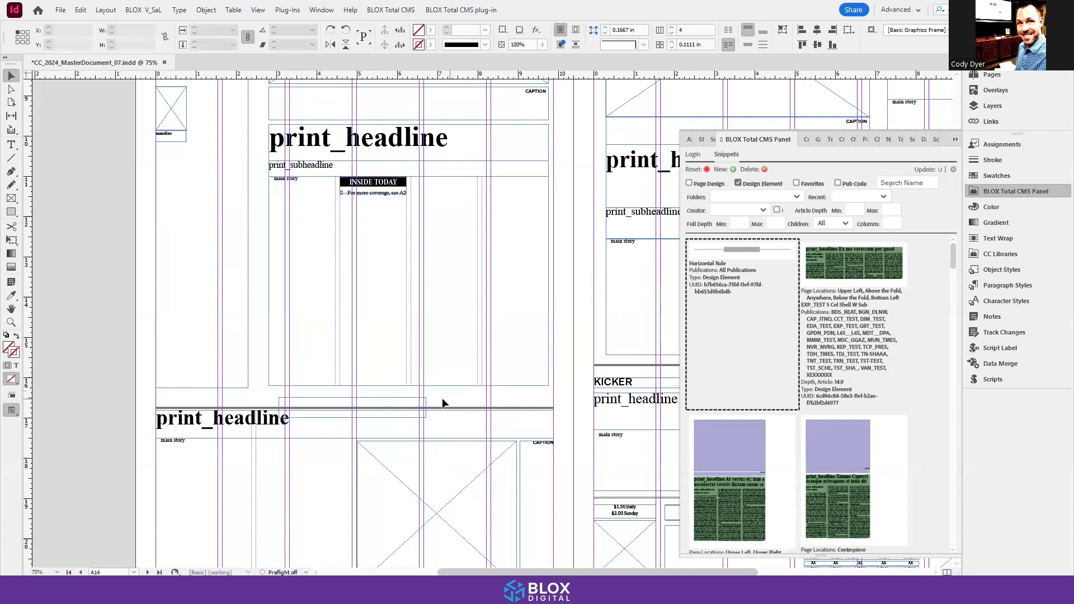
{"action": "left_click", "coordinate": [419, 395]}
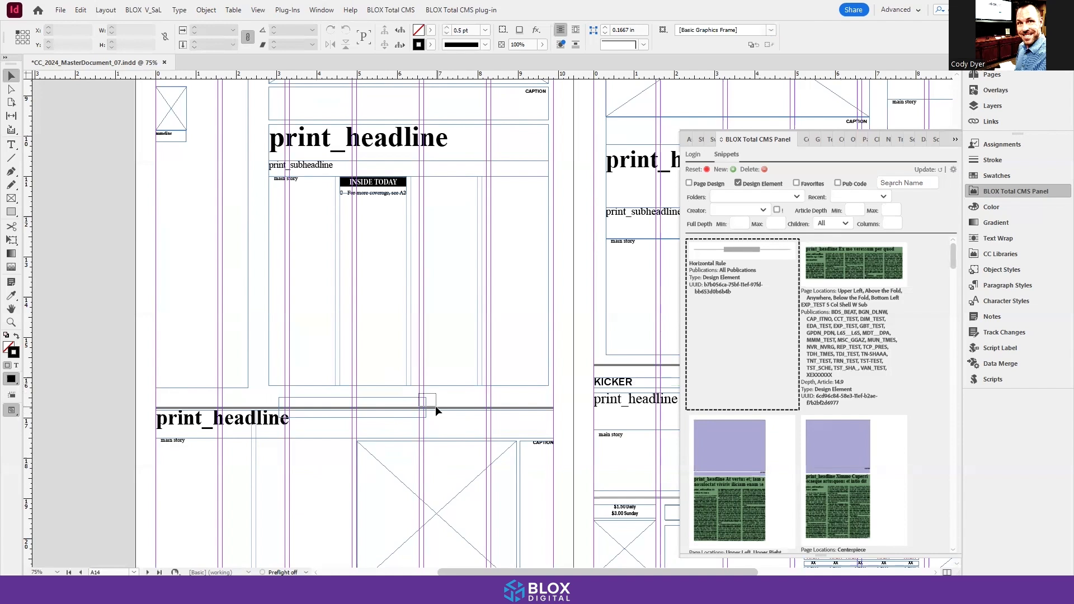
{"action": "left_click", "coordinate": [436, 408]}
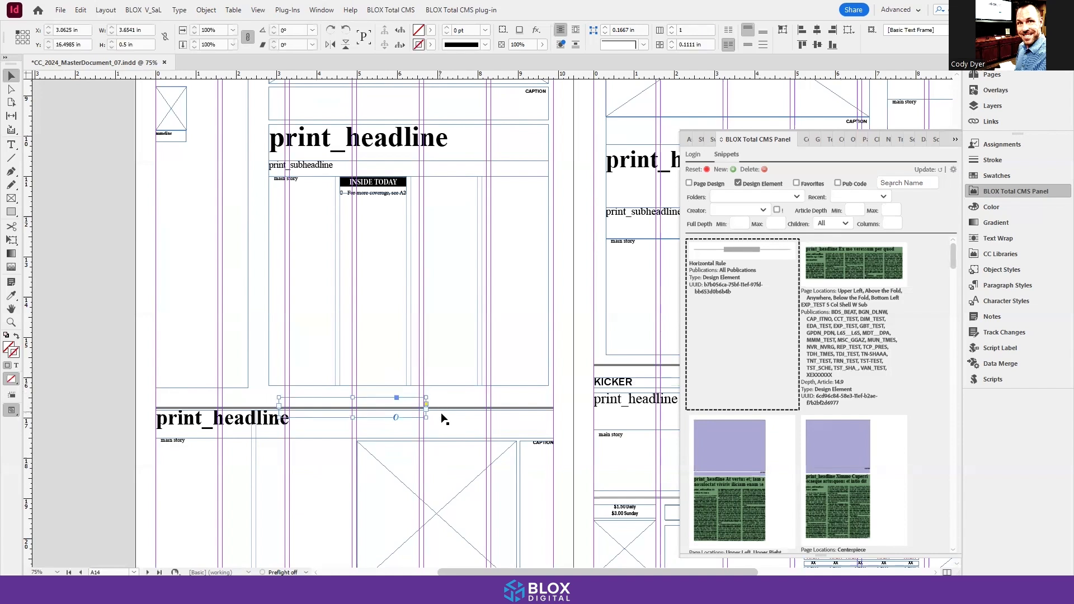
{"action": "left_click", "coordinate": [447, 411], "text": "shift"}
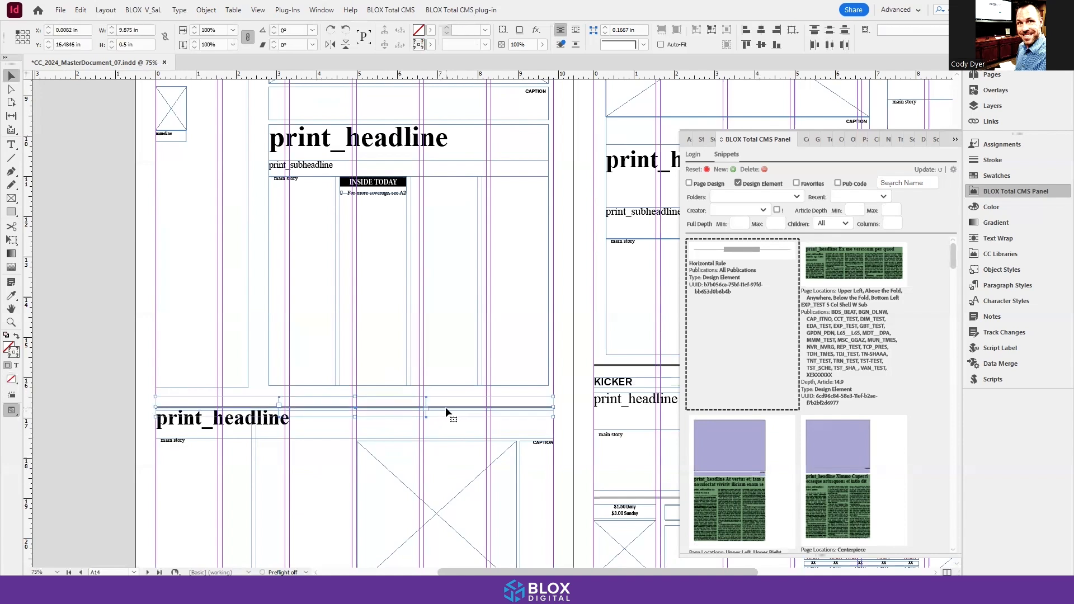
{"action": "key", "text": "Up"}
{"action": "key", "text": "Up"}
{"action": "key", "text": "Up"}
{"action": "key", "text": "Up"}
{"action": "key", "text": "Up"}
{"action": "key", "text": "Up"}
{"action": "key", "text": "Up"}
{"action": "key", "text": "Up"}
{"action": "key", "text": "Up"}
{"action": "key", "text": "Up"}
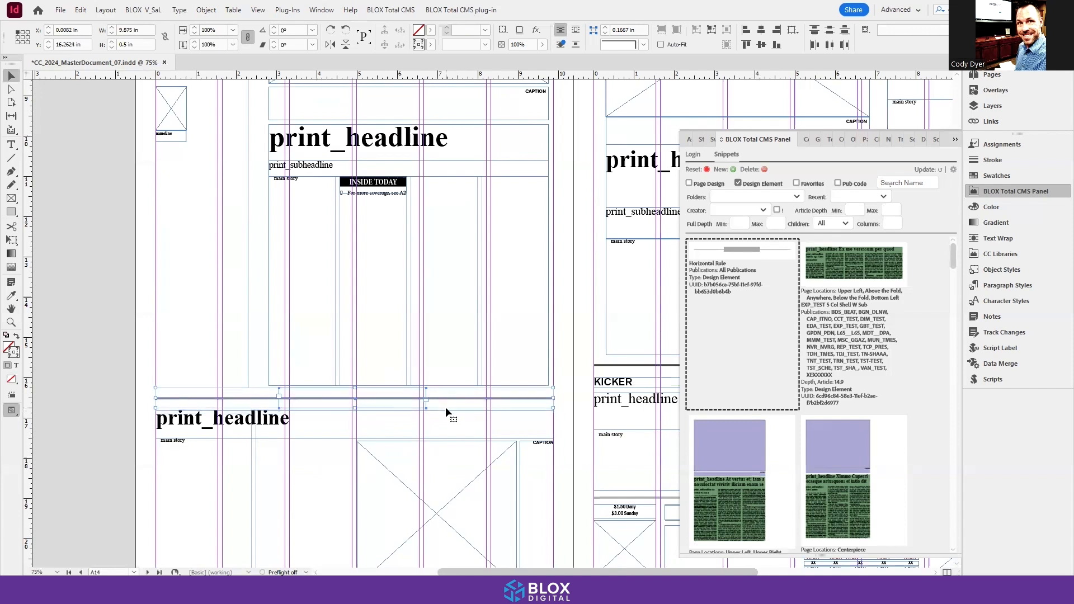
Step: Select all frames of the lower story with the image on page A16 and start exporting them as a new snippet
{"action": "scroll", "coordinate": [239, 299], "scroll_direction": "up", "scroll_amount": 3}
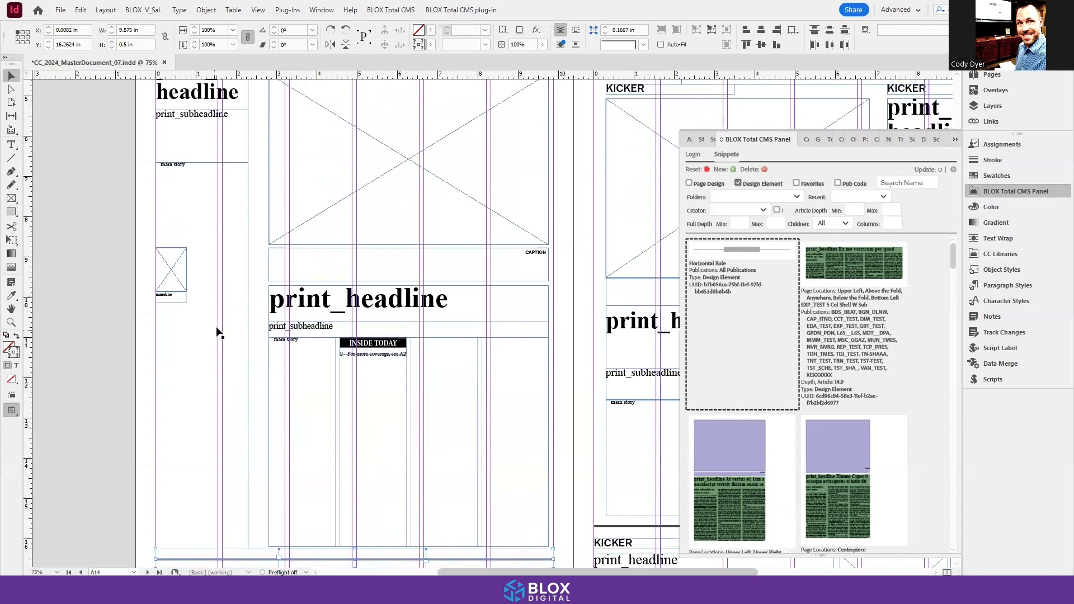
{"action": "scroll", "coordinate": [336, 361], "scroll_direction": "up", "scroll_amount": 2}
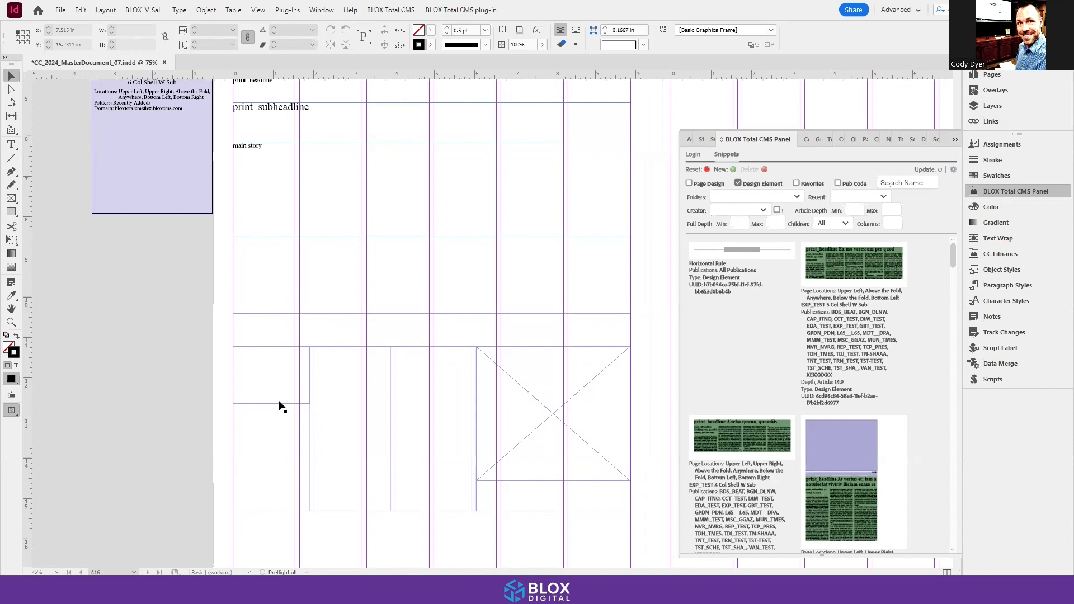
{"action": "left_click_drag", "start_coordinate": [210, 328], "coordinate": [597, 498]}
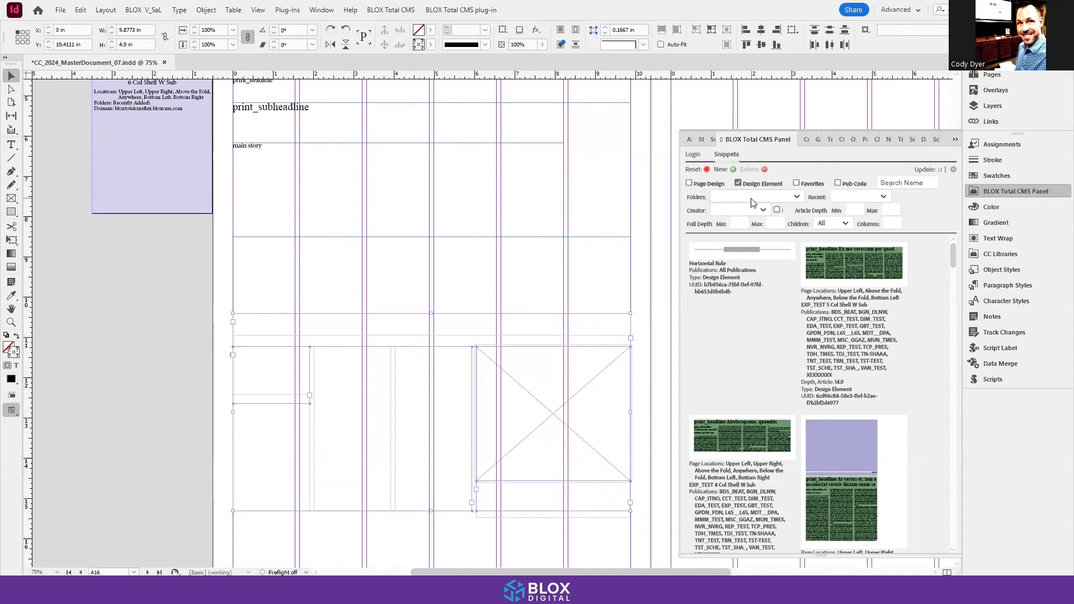
{"action": "left_click", "coordinate": [732, 169]}
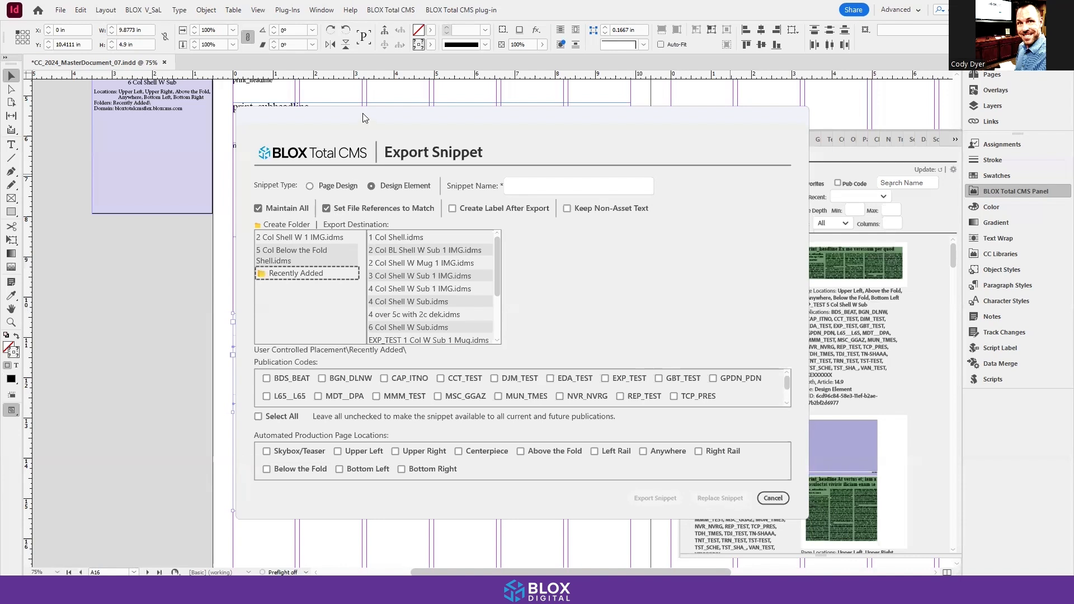
{"action": "left_click_drag", "start_coordinate": [365, 114], "coordinate": [636, 118]}
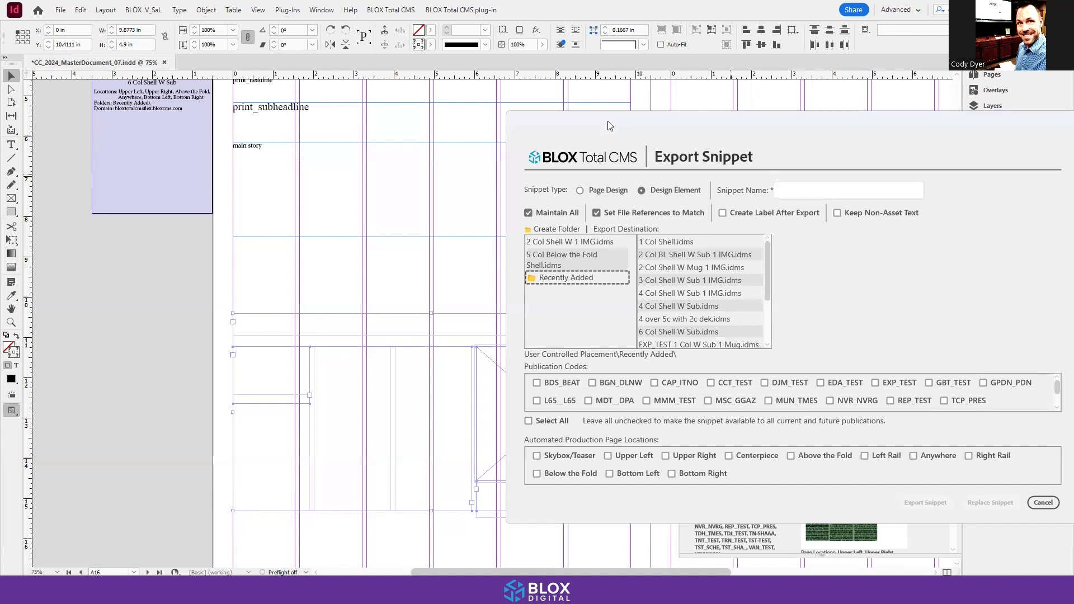
{"action": "left_click_drag", "start_coordinate": [610, 125], "coordinate": [400, 123]}
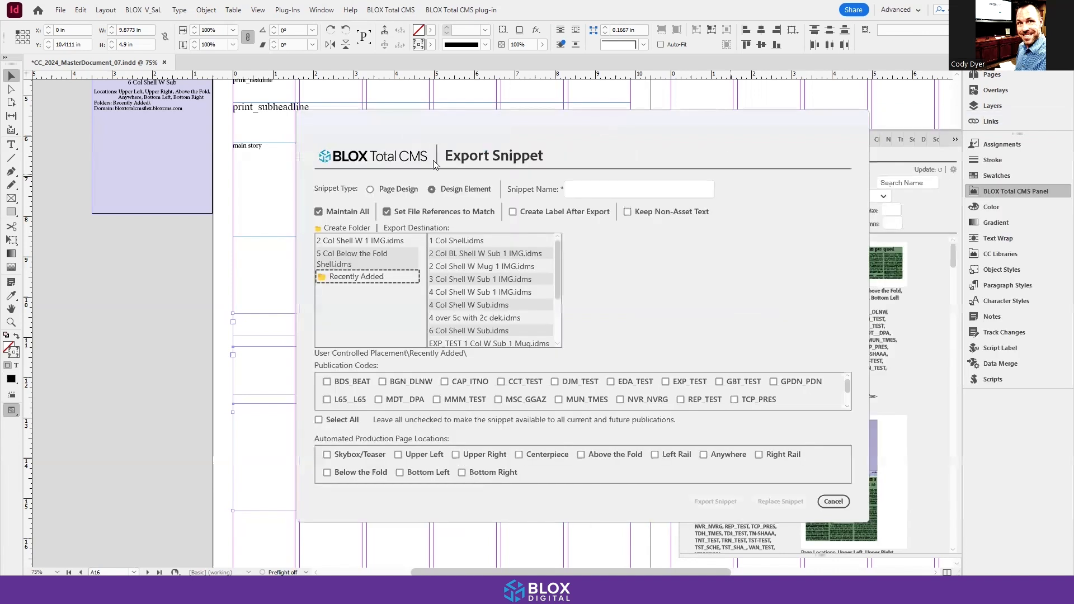
Step: Try the Create Label After Export, Keep Non-Asset Text and Create Folder options, review the publication codes, and cancel the export
{"action": "left_click", "coordinate": [512, 213]}
{"action": "left_click", "coordinate": [627, 212]}
{"action": "left_click", "coordinate": [347, 227]}
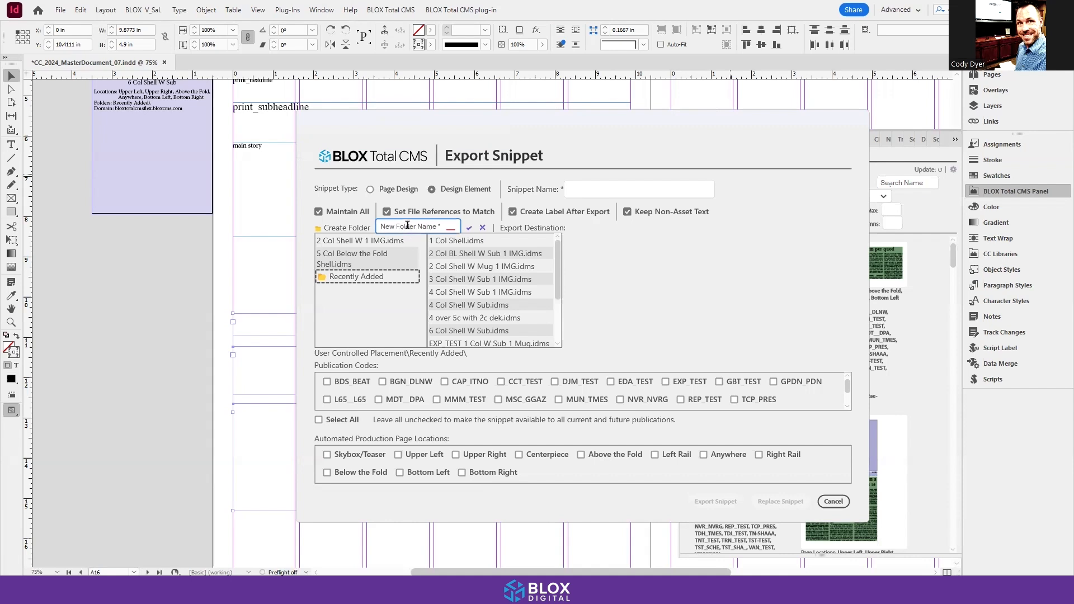
{"action": "left_click", "coordinate": [483, 228]}
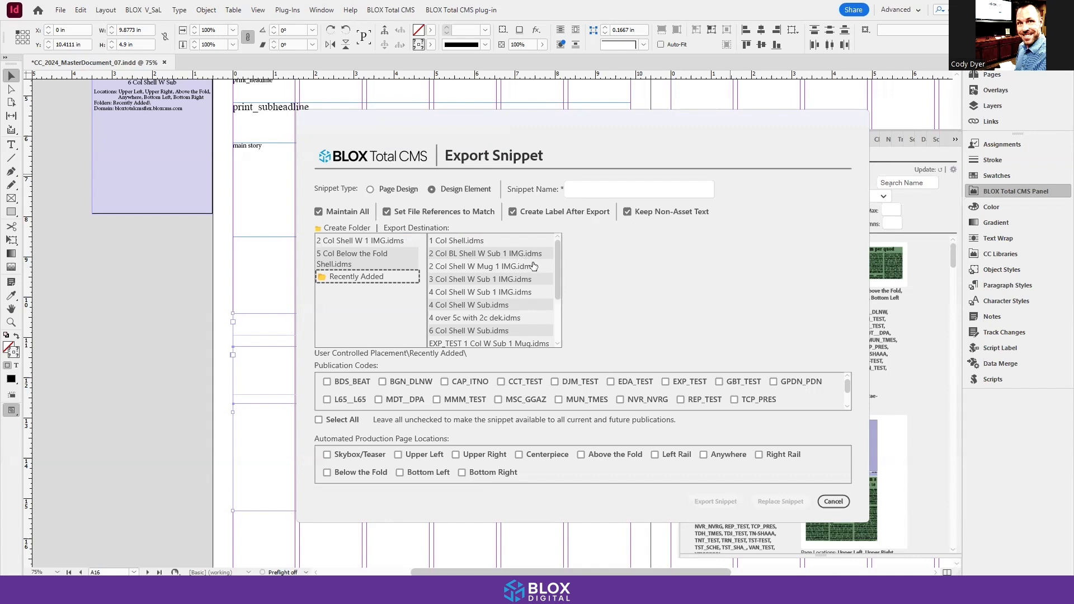
{"action": "left_click_drag", "start_coordinate": [676, 120], "coordinate": [479, 126]}
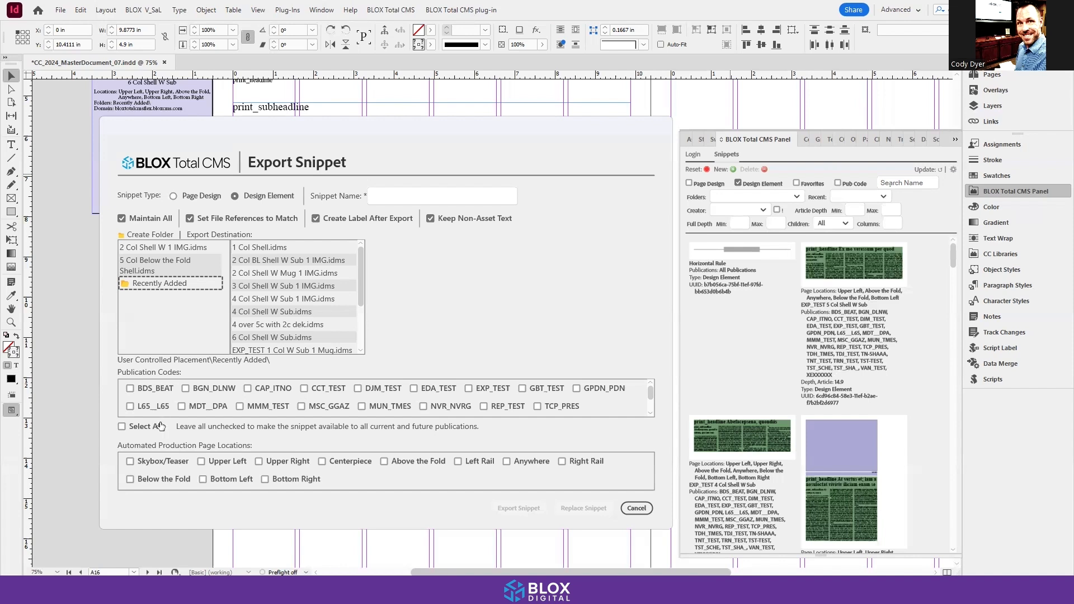
{"action": "scroll", "coordinate": [156, 394], "scroll_direction": "down", "scroll_amount": 1}
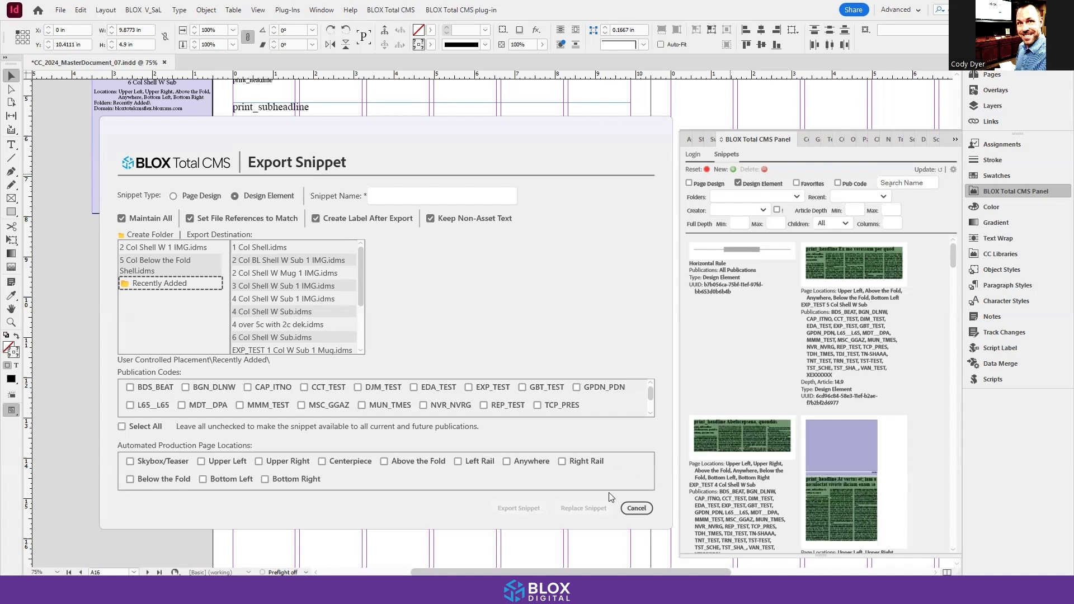
{"action": "left_click", "coordinate": [636, 508]}
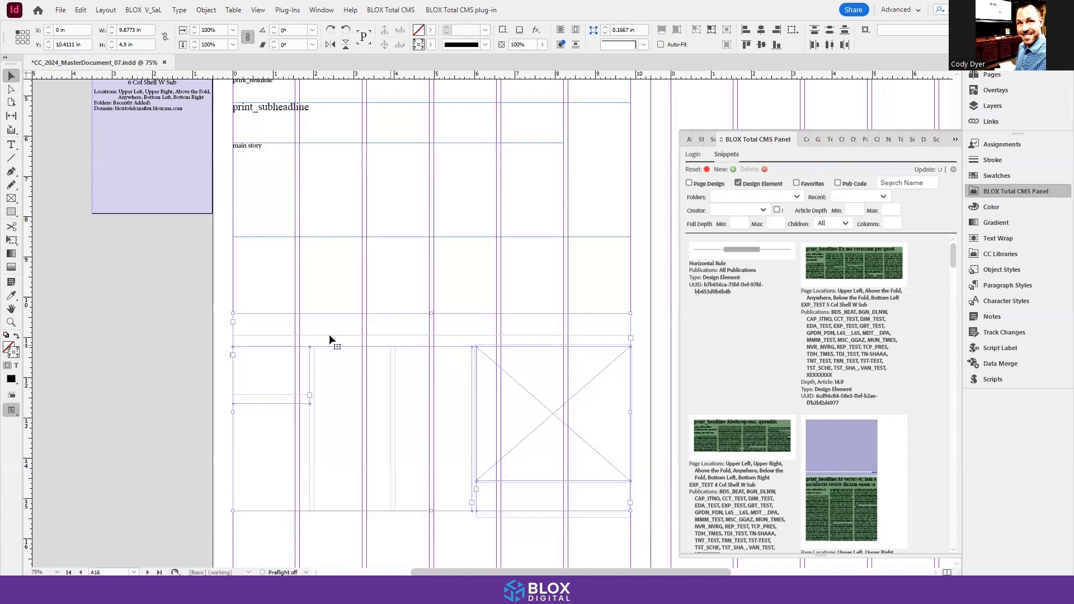
{"action": "left_click", "coordinate": [168, 334]}
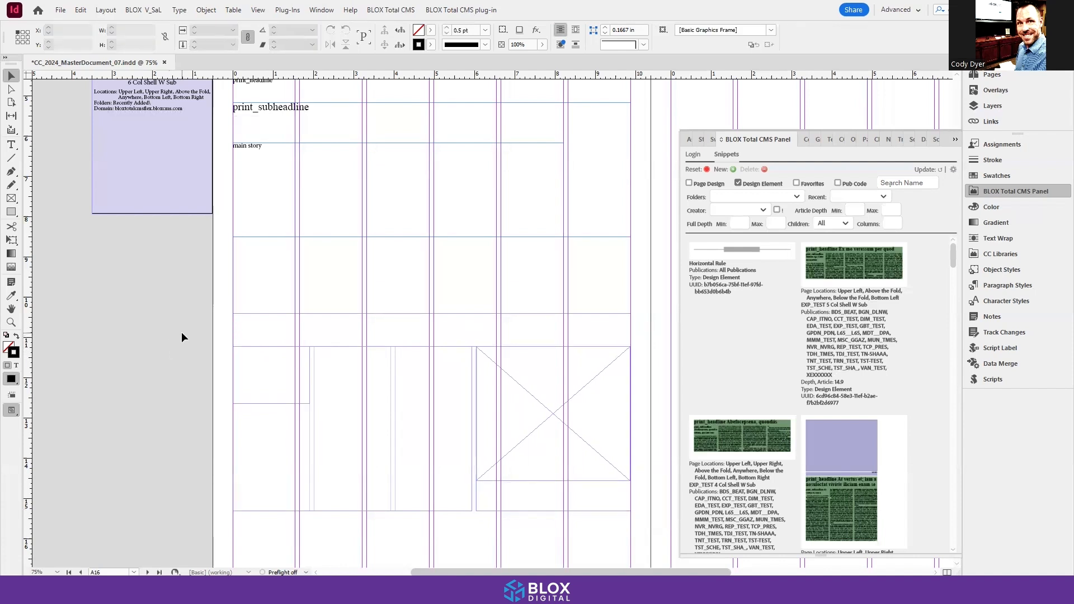
Step: Reselect the lower story's frames on page A16 and open a new Design Element snippet export for them
{"action": "scroll", "coordinate": [179, 339], "scroll_direction": "down", "scroll_amount": 1}
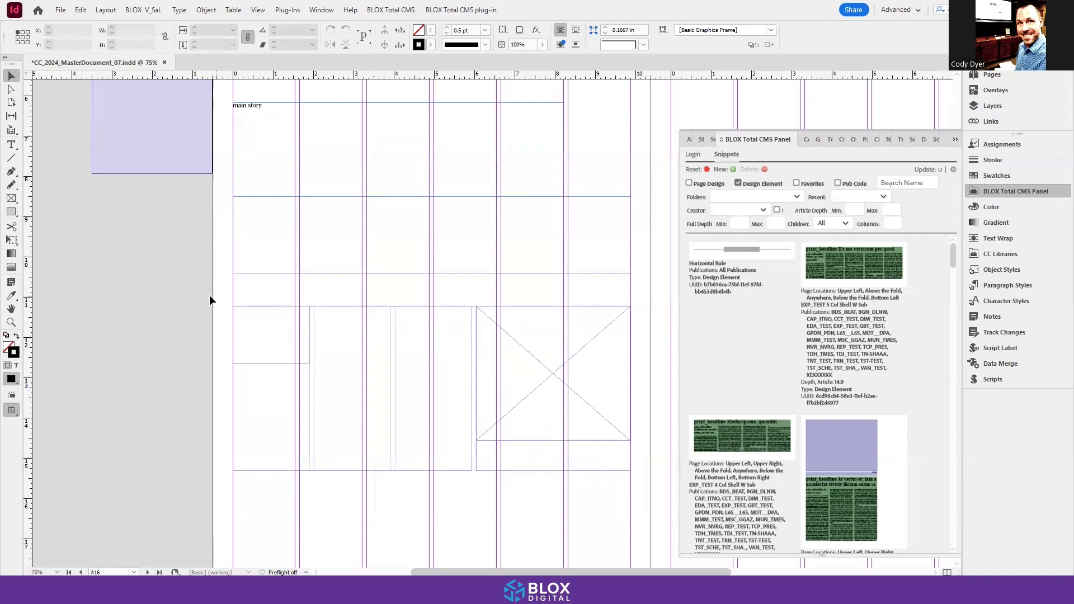
{"action": "left_click_drag", "start_coordinate": [210, 289], "coordinate": [581, 472]}
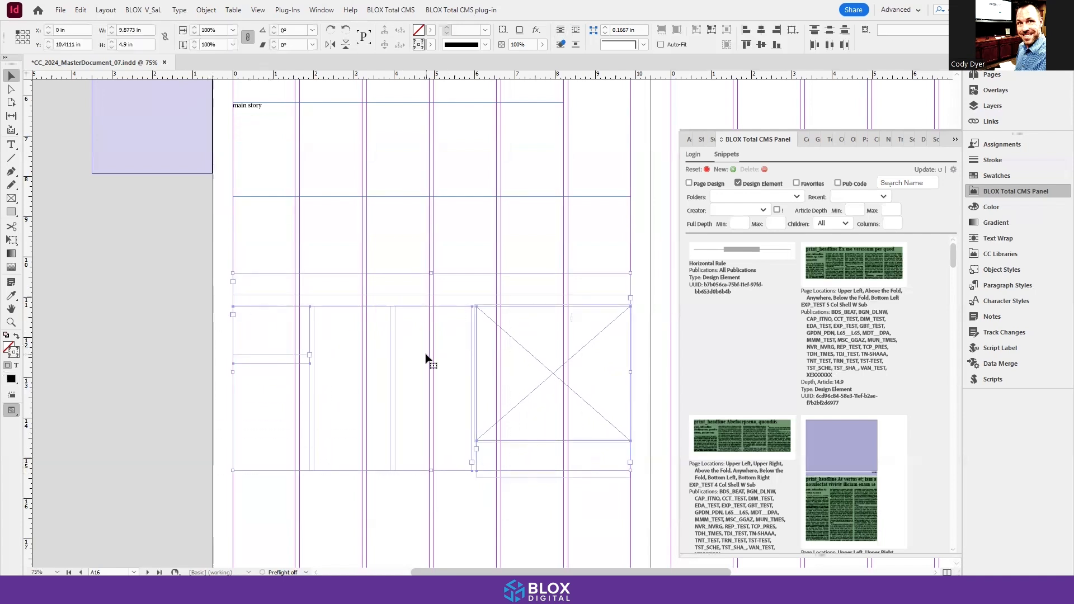
{"action": "left_click", "coordinate": [733, 169]}
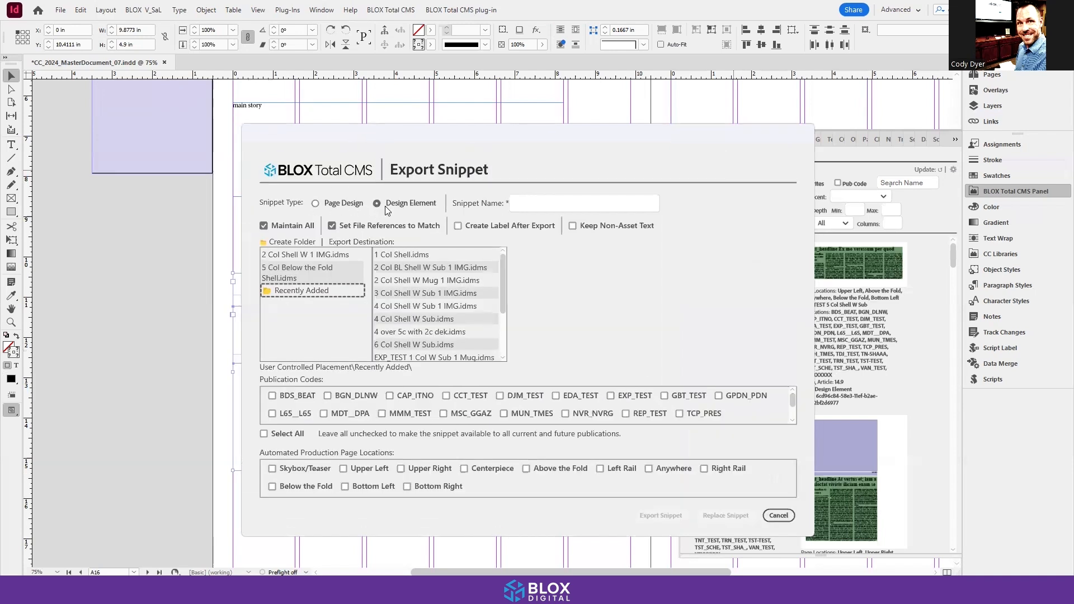
{"action": "left_click", "coordinate": [543, 205]}
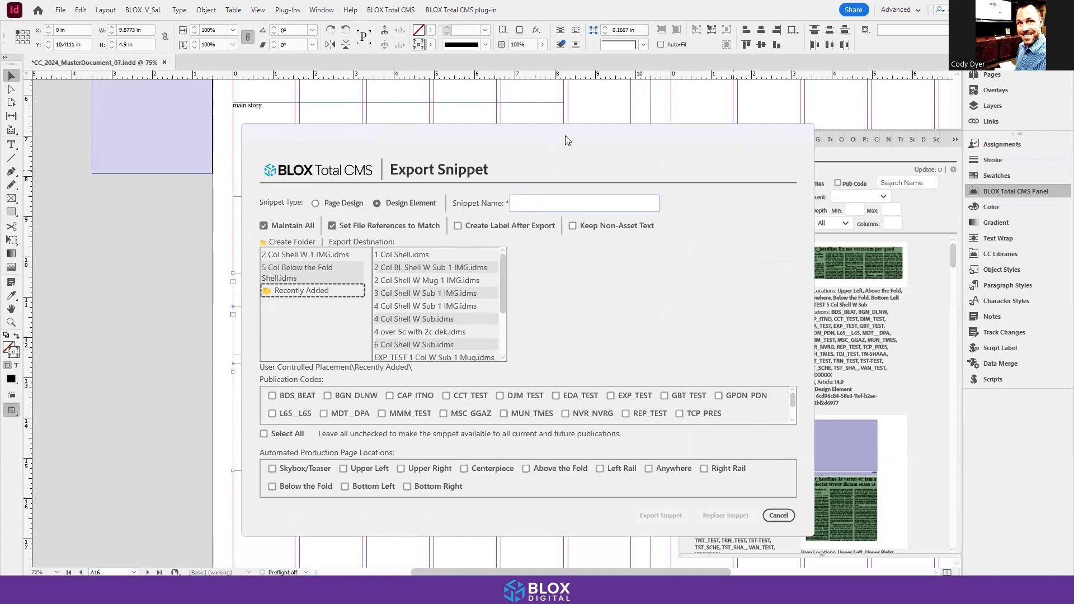
{"action": "left_click_drag", "start_coordinate": [565, 140], "coordinate": [742, 128]}
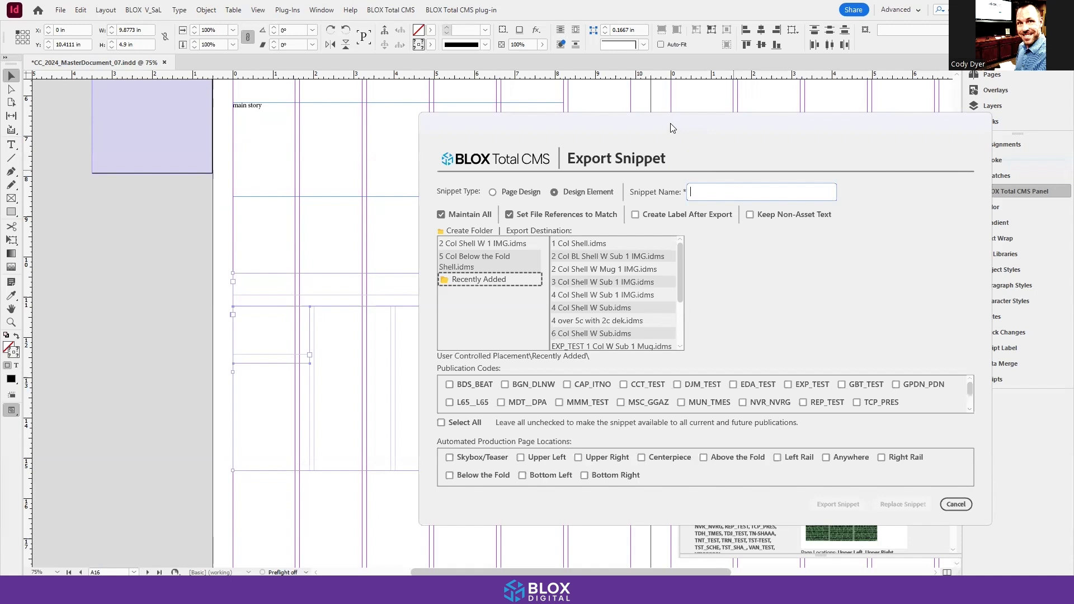
Step: Name the snippet 3 Col Shell W 1 IMG Sub
{"action": "left_click_drag", "start_coordinate": [670, 123], "coordinate": [607, 146]}
{"action": "type", "text": "3 Col Shell "}
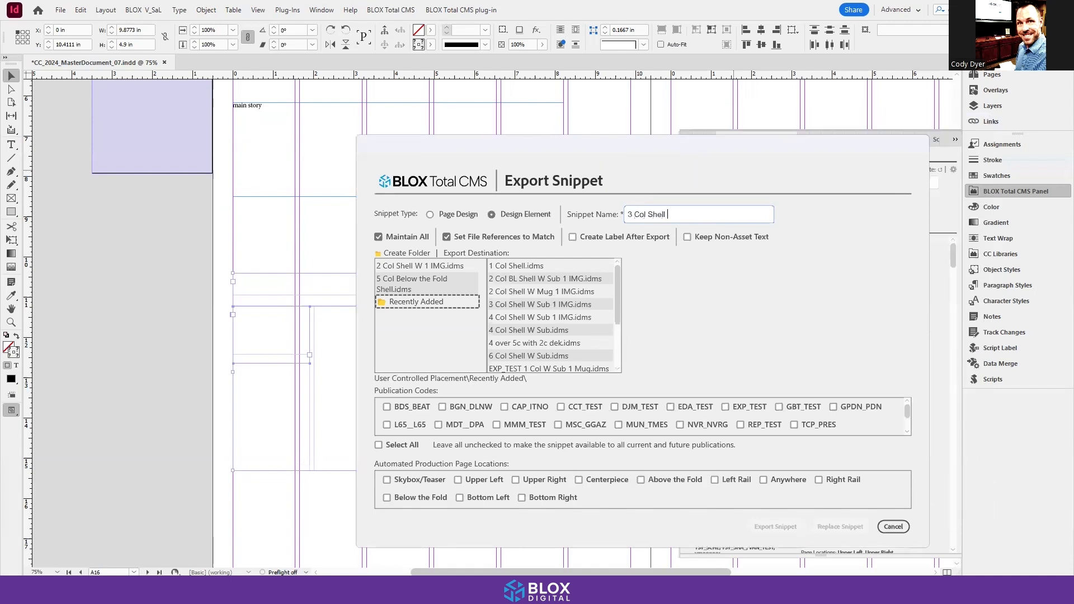
{"action": "type", "text": "W"}
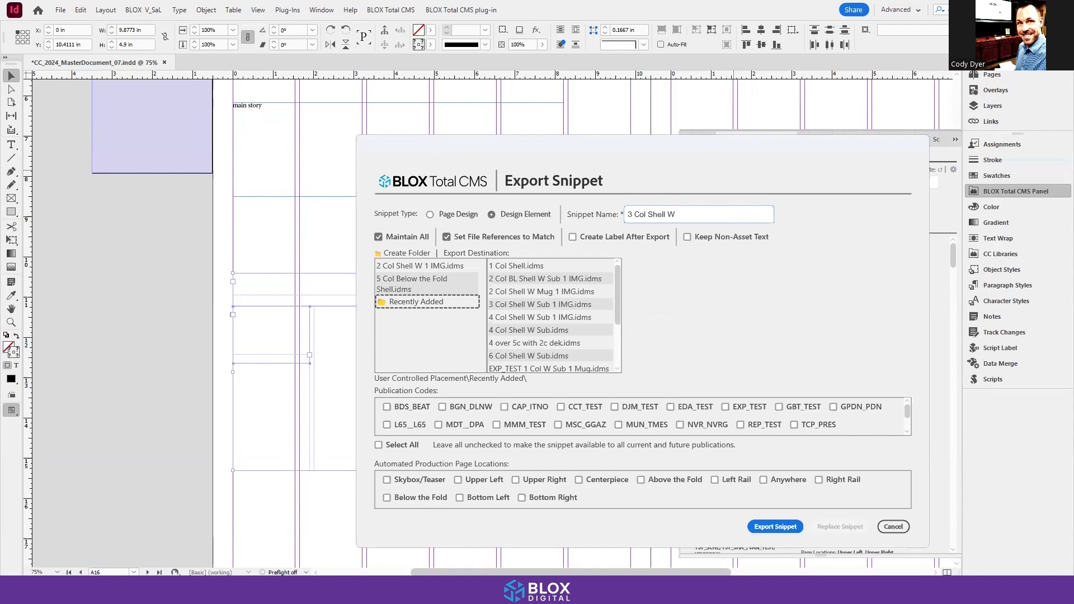
{"action": "type", "text": " 1 IMG Sub"}
{"action": "left_click_drag", "start_coordinate": [604, 149], "coordinate": [608, 133]}
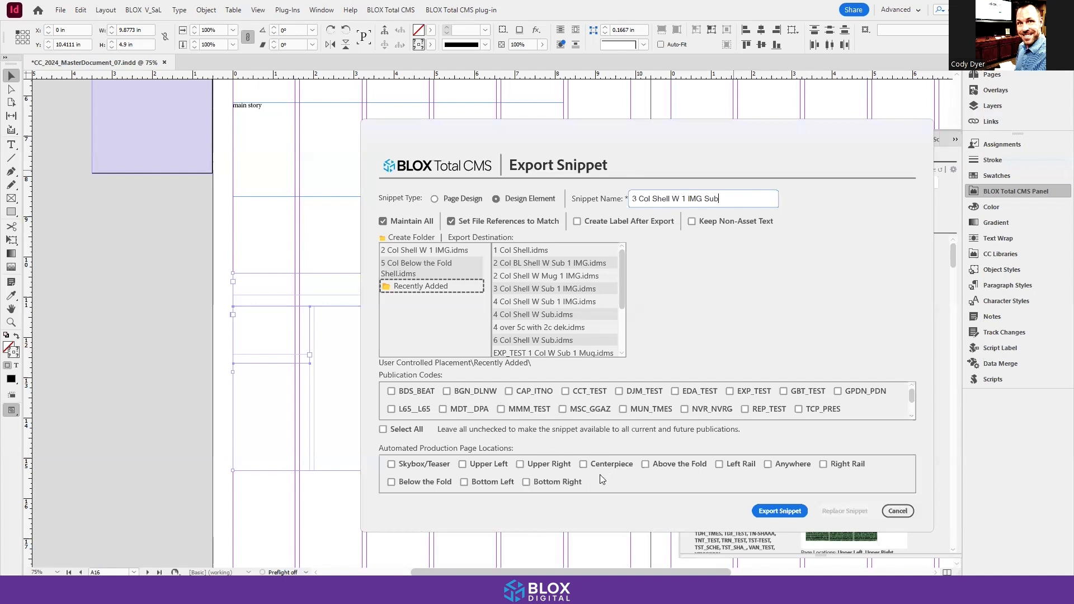
Step: Set the page locations to Upper Left, Upper Right, Above the Fold, Anywhere, Below the Fold, Bottom Left and Bottom Right, and export the snippet
{"action": "left_click", "coordinate": [463, 464]}
{"action": "left_click", "coordinate": [520, 464]}
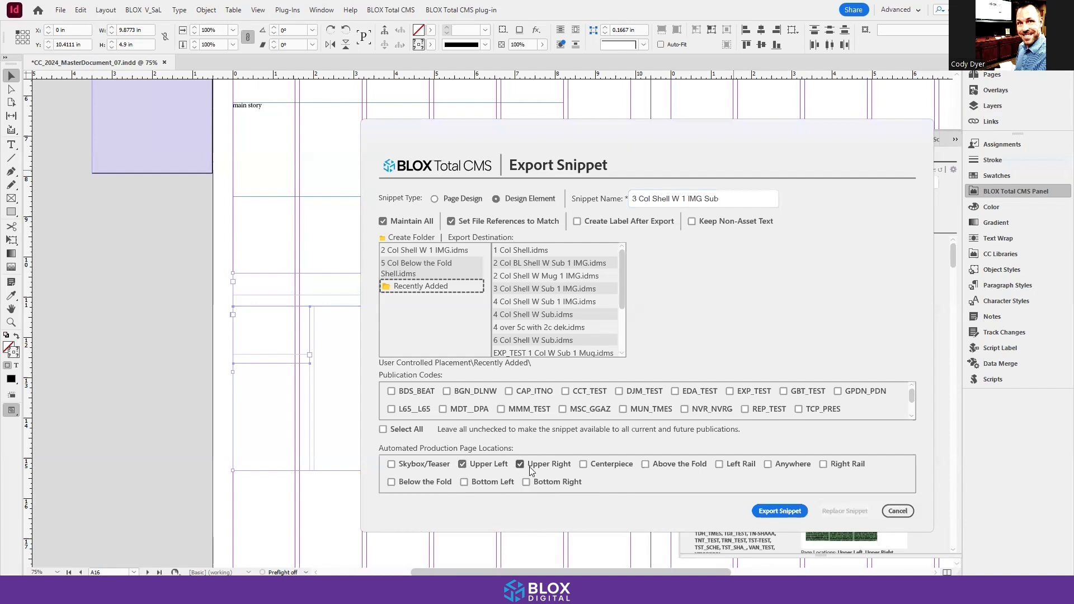
{"action": "left_click", "coordinate": [646, 464]}
{"action": "left_click", "coordinate": [767, 466]}
{"action": "left_click", "coordinate": [470, 484]}
{"action": "left_click", "coordinate": [391, 484]}
{"action": "left_click", "coordinate": [527, 484]}
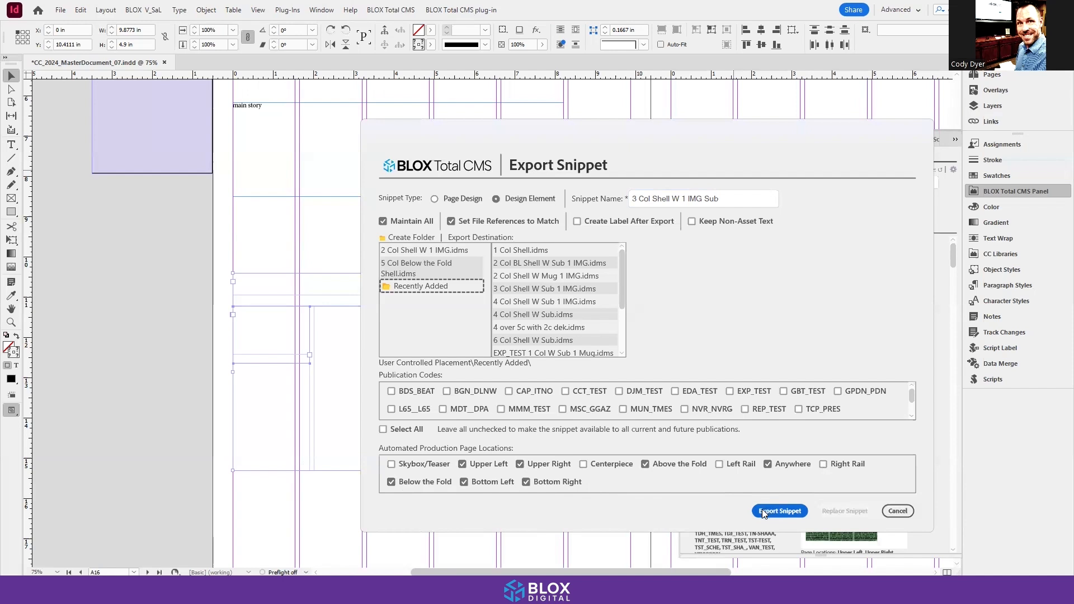
{"action": "left_click", "coordinate": [781, 511]}
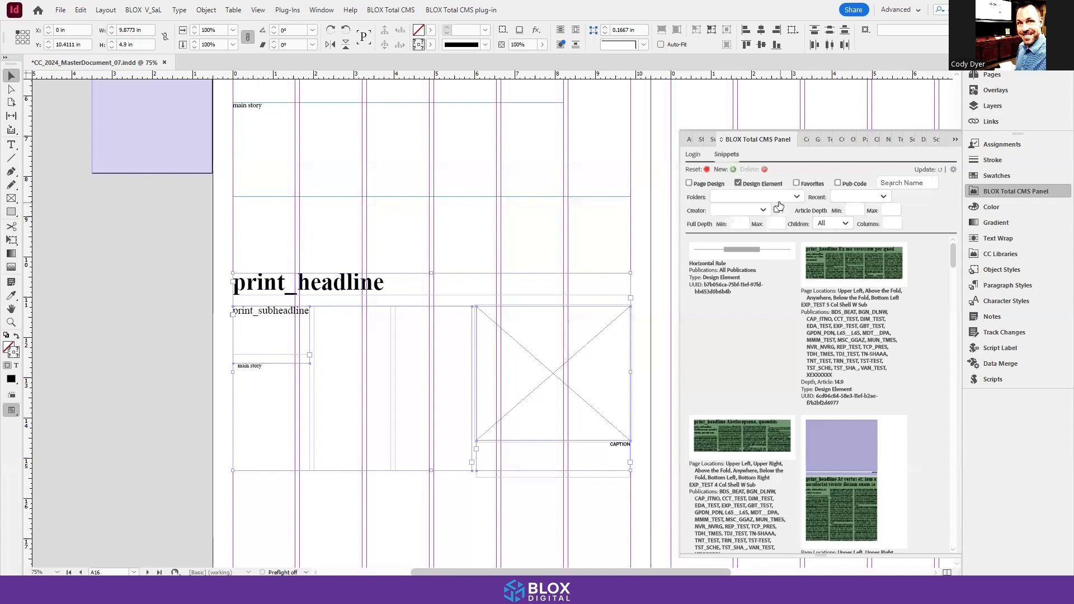
Step: Filter the design element snippets to those from the last 1 hour
{"action": "left_click", "coordinate": [761, 210]}
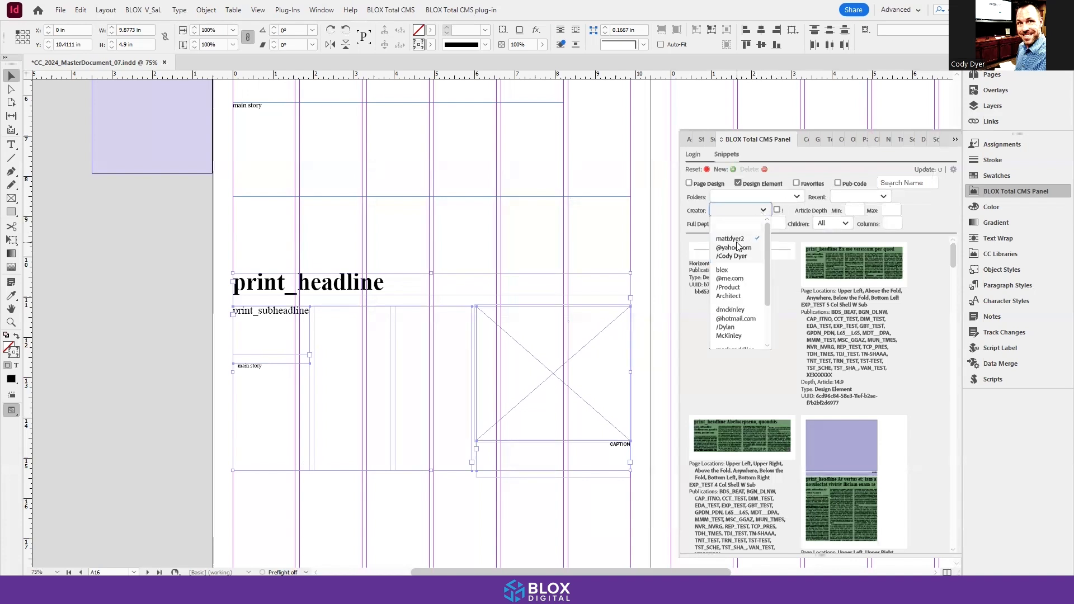
{"action": "left_click", "coordinate": [855, 199]}
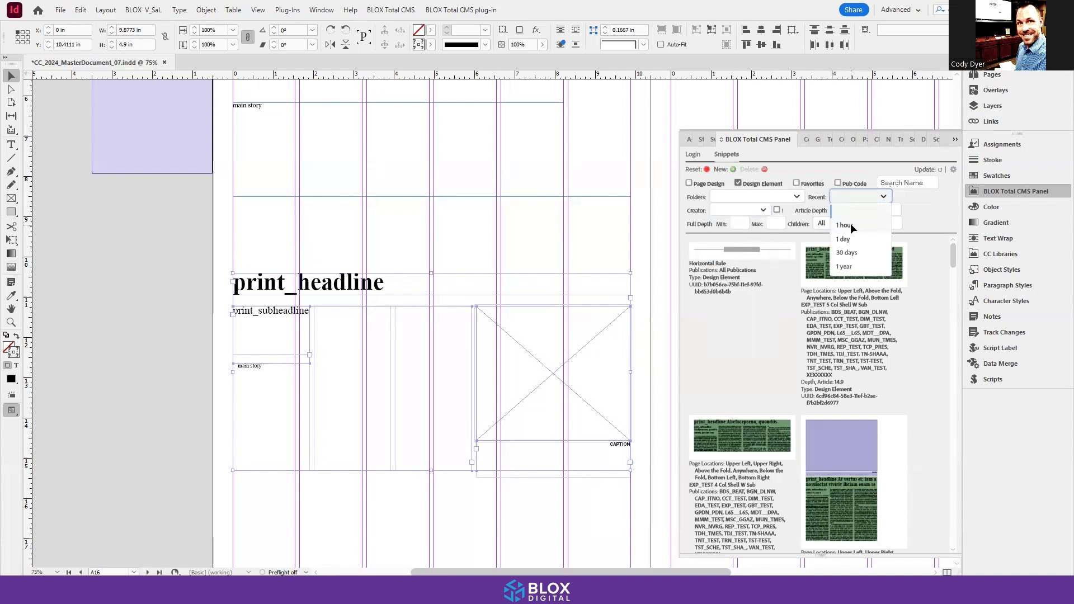
{"action": "left_click", "coordinate": [850, 225]}
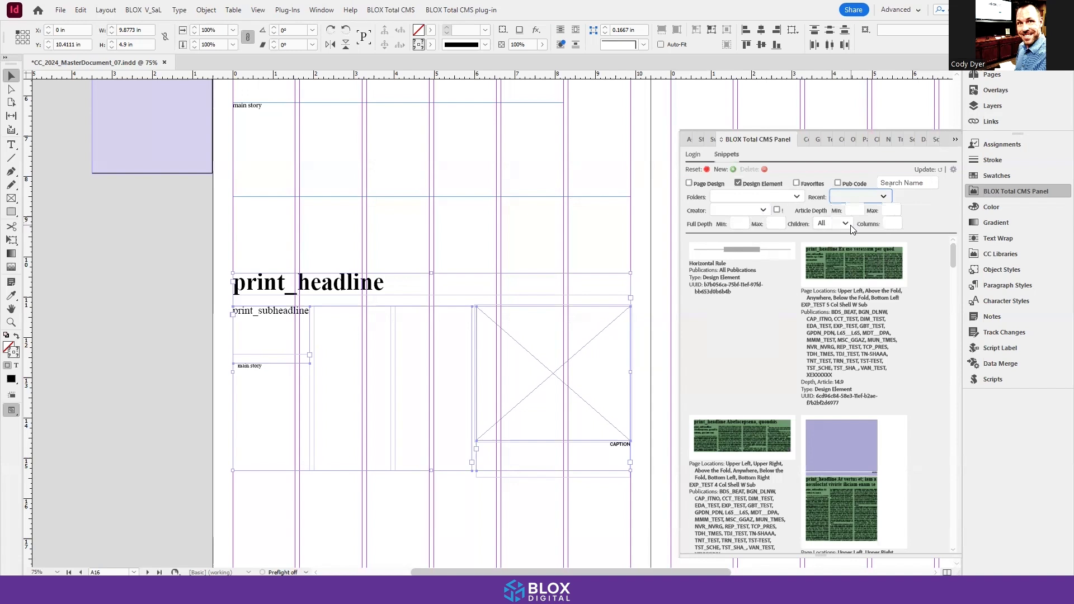
Step: Refresh the snippet list and check the lower story's headline frame on page A16 with the Type tool
{"action": "left_click", "coordinate": [938, 170]}
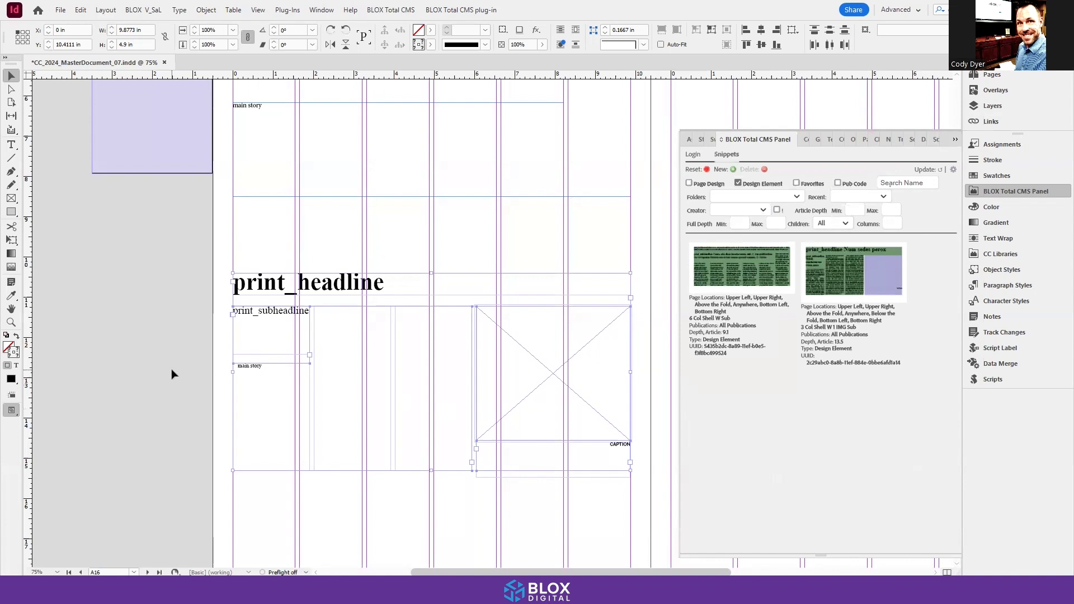
{"action": "left_click", "coordinate": [64, 207]}
{"action": "left_click", "coordinate": [12, 145]}
{"action": "left_click", "coordinate": [297, 274]}
{"action": "left_click", "coordinate": [12, 75]}
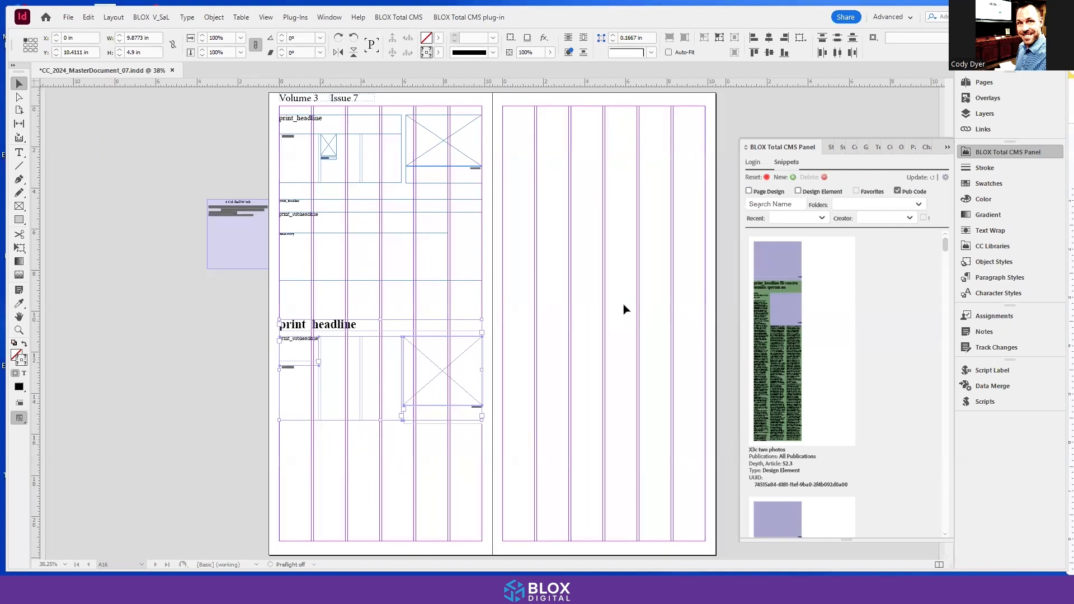
{"action": "left_click", "coordinate": [918, 175]}
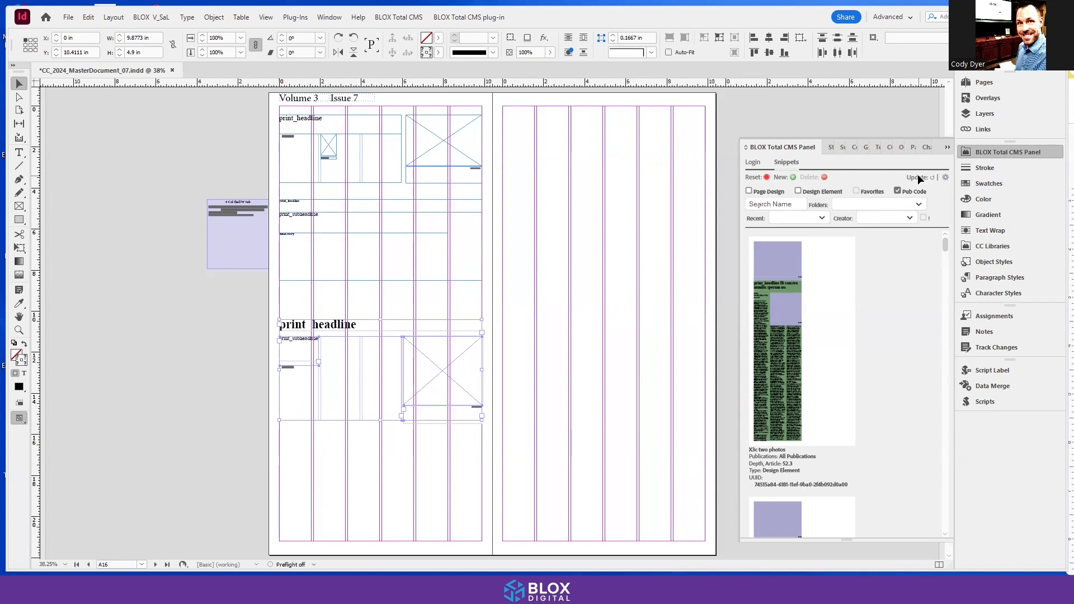
Step: Reselect the lower story's frames on page A16 and replace the existing 3 Col Shell W 1 IMG Sub snippet with them
{"action": "left_click", "coordinate": [256, 328]}
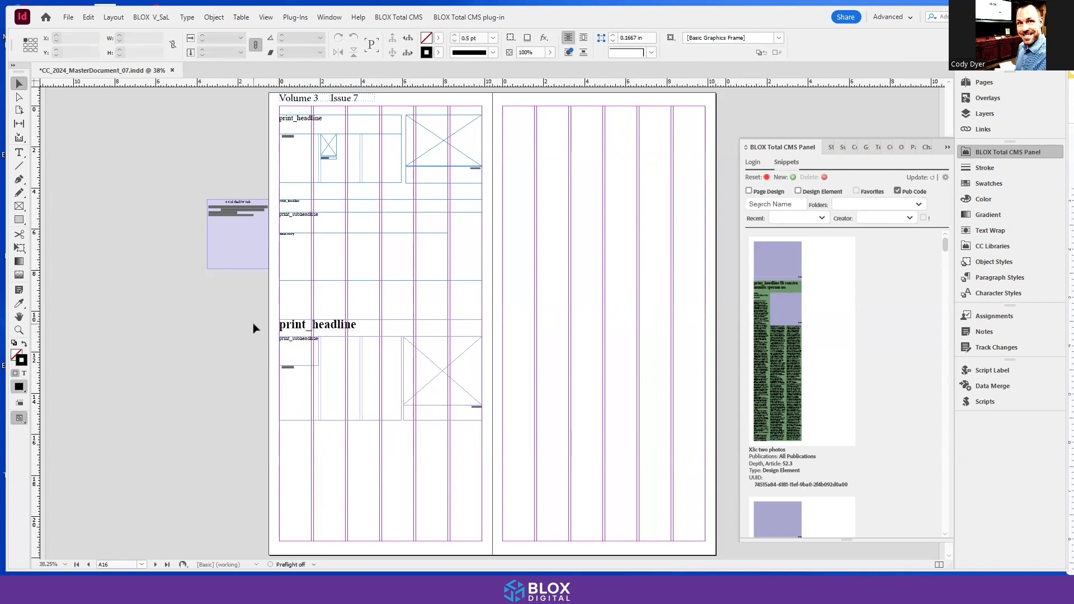
{"action": "left_click_drag", "start_coordinate": [252, 320], "coordinate": [470, 432]}
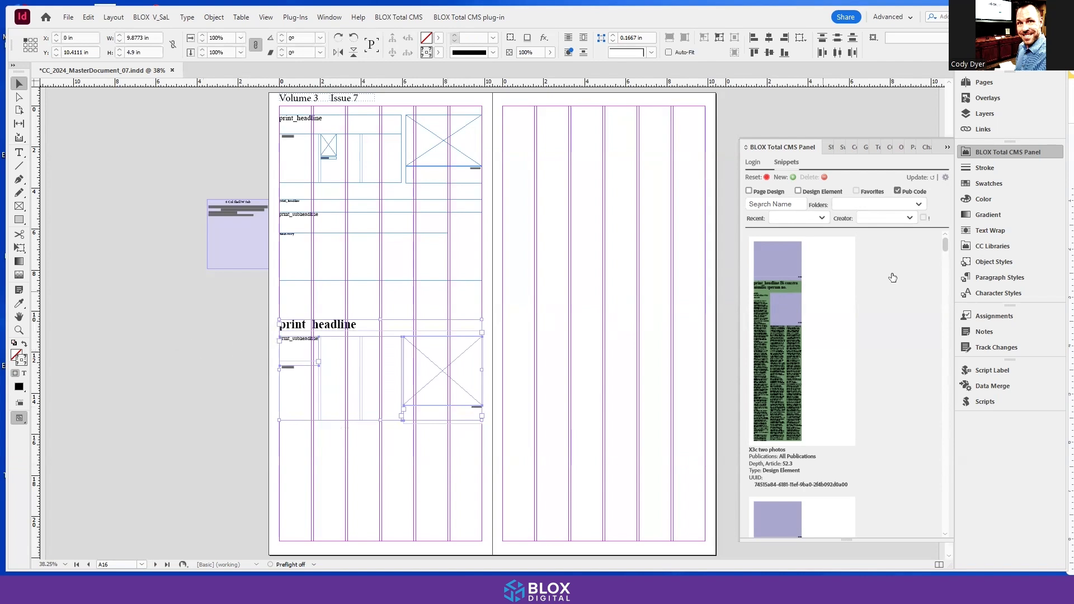
{"action": "left_click", "coordinate": [788, 177]}
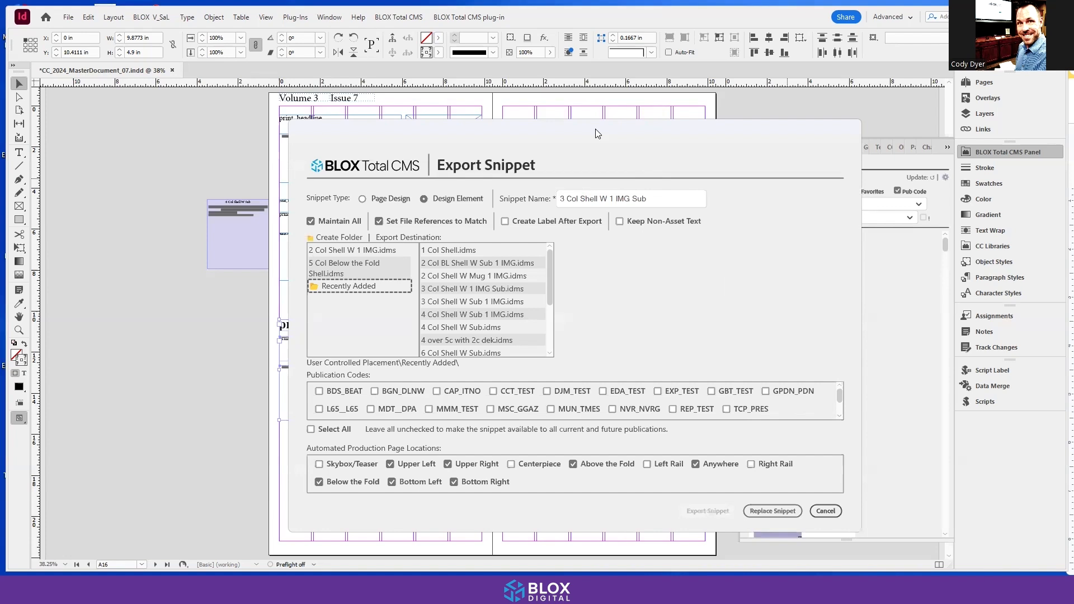
{"action": "left_click_drag", "start_coordinate": [595, 130], "coordinate": [621, 127]}
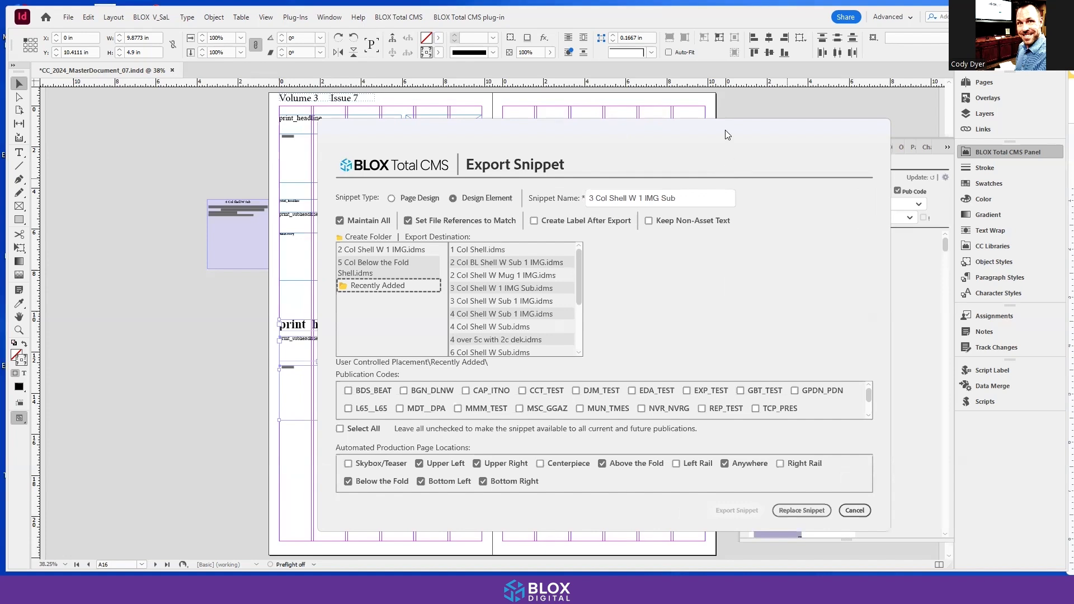
{"action": "left_click_drag", "start_coordinate": [725, 129], "coordinate": [571, 129]}
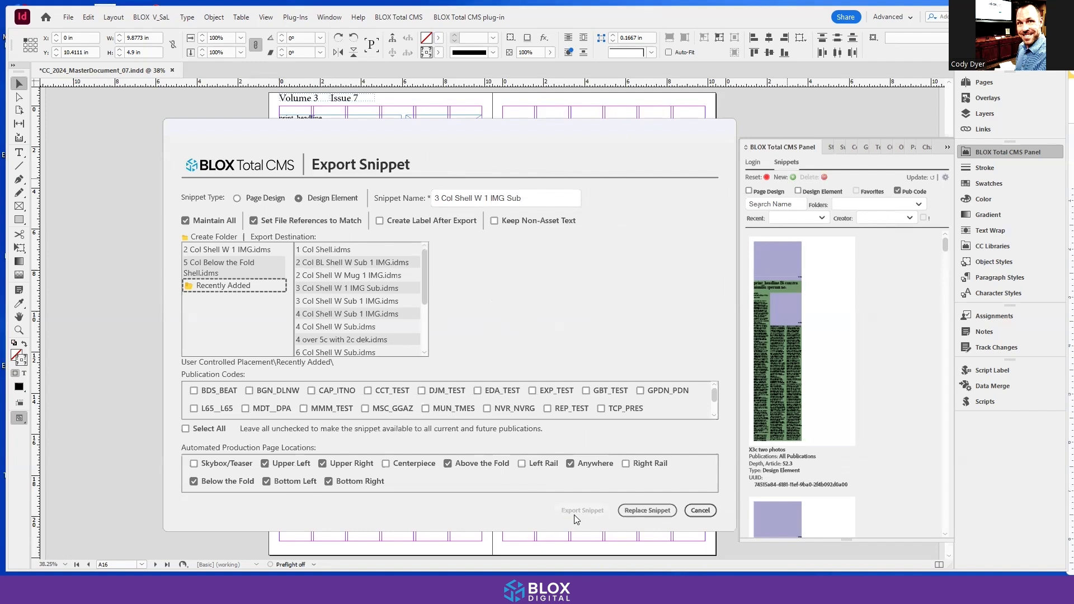
{"action": "left_click", "coordinate": [636, 511]}
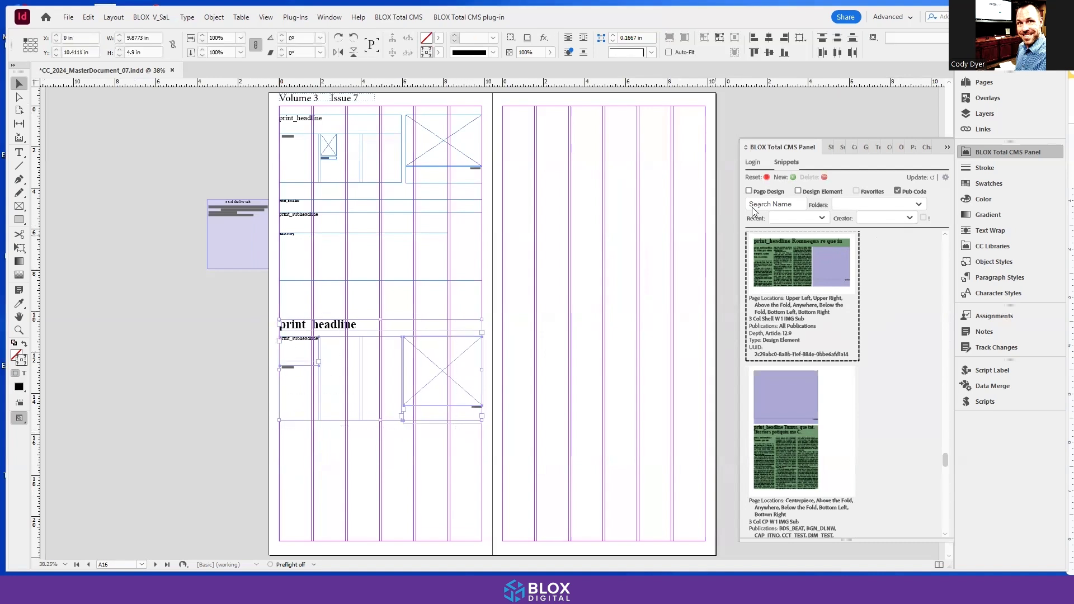
Step: Review the export settings of the 3 Col Shell W 1 IMG Sub snippet without exporting it
{"action": "left_click", "coordinate": [792, 177]}
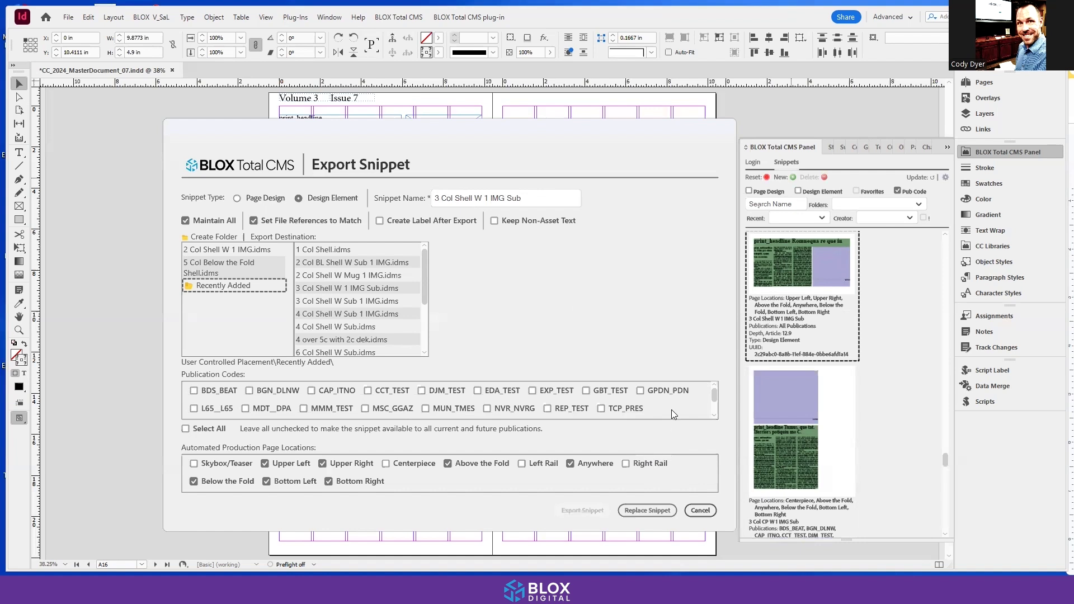
{"action": "left_click", "coordinate": [701, 510]}
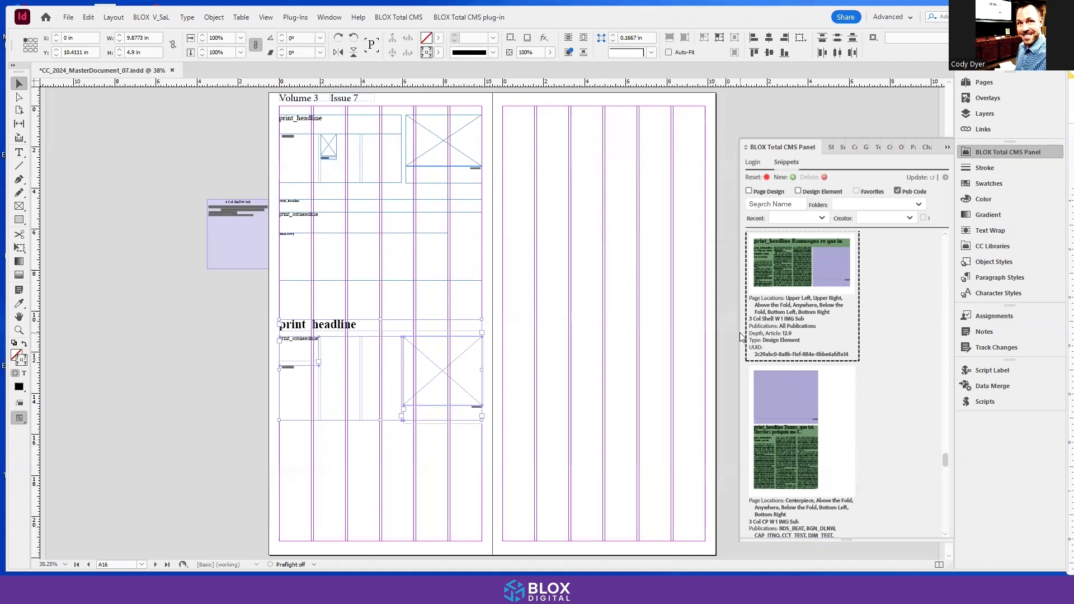
Step: Widen the BLOX Total CMS panel and examine the page locations and publications listed for the one-column snippets
{"action": "left_click_drag", "start_coordinate": [739, 332], "coordinate": [554, 326]}
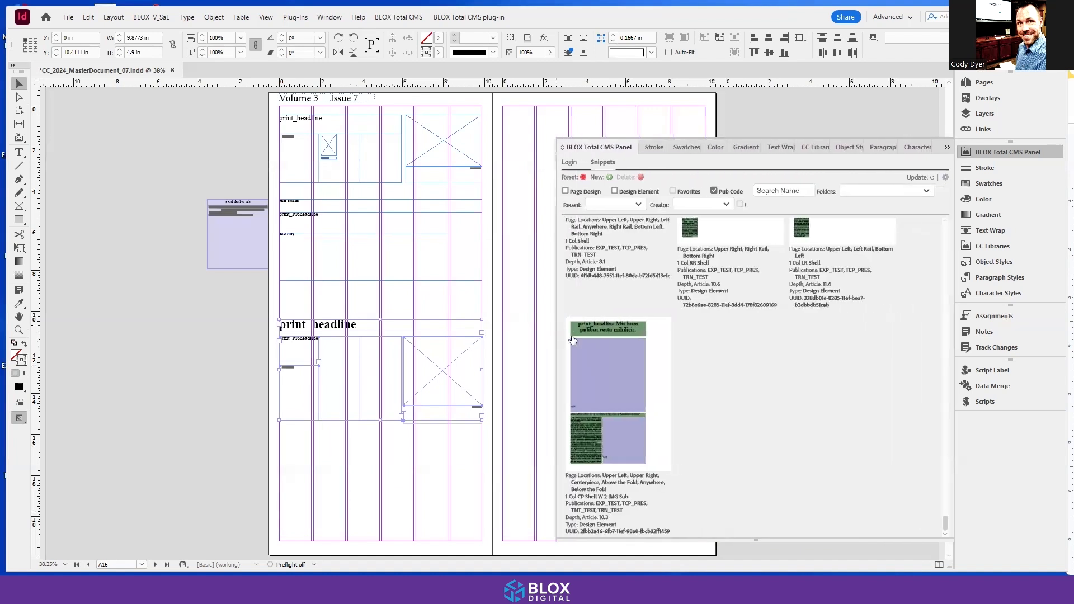
{"action": "scroll", "coordinate": [782, 426], "scroll_direction": "up", "scroll_amount": 3}
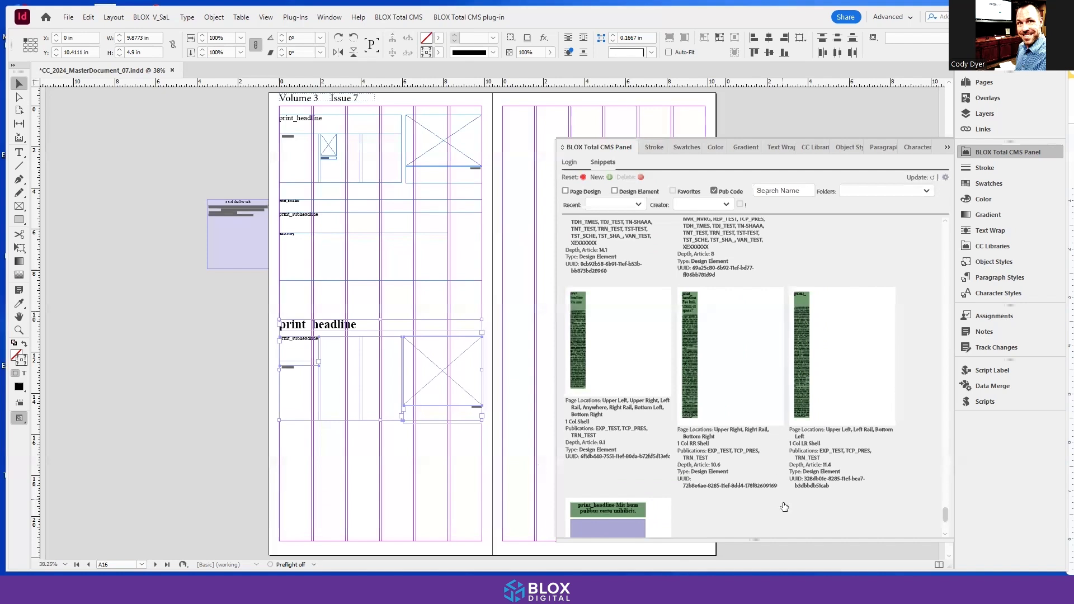
{"action": "scroll", "coordinate": [785, 504], "scroll_direction": "up", "scroll_amount": 5}
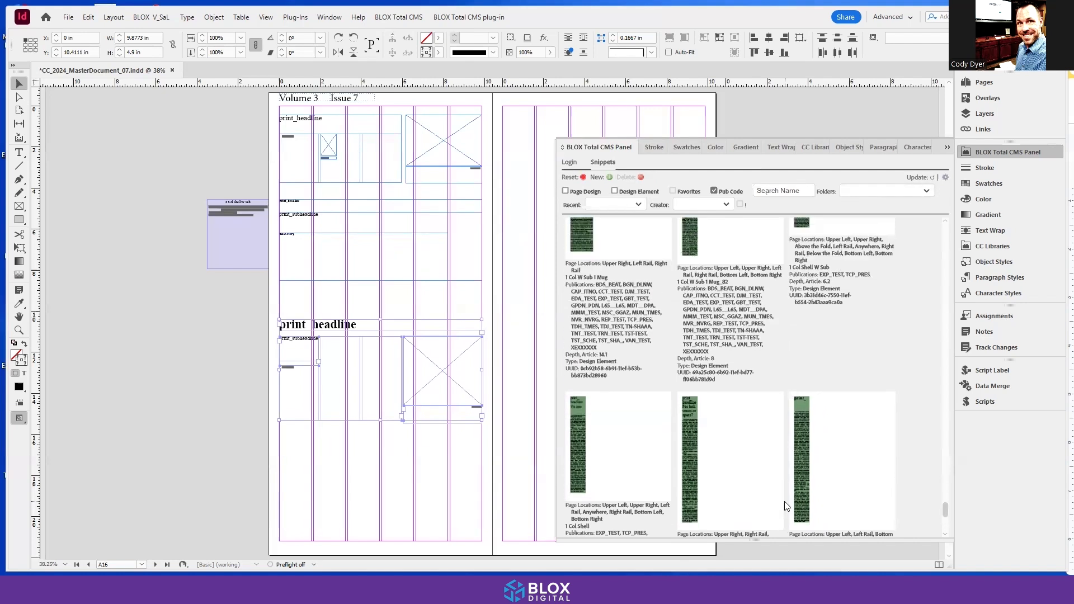
{"action": "scroll", "coordinate": [788, 499], "scroll_direction": "up", "scroll_amount": 2}
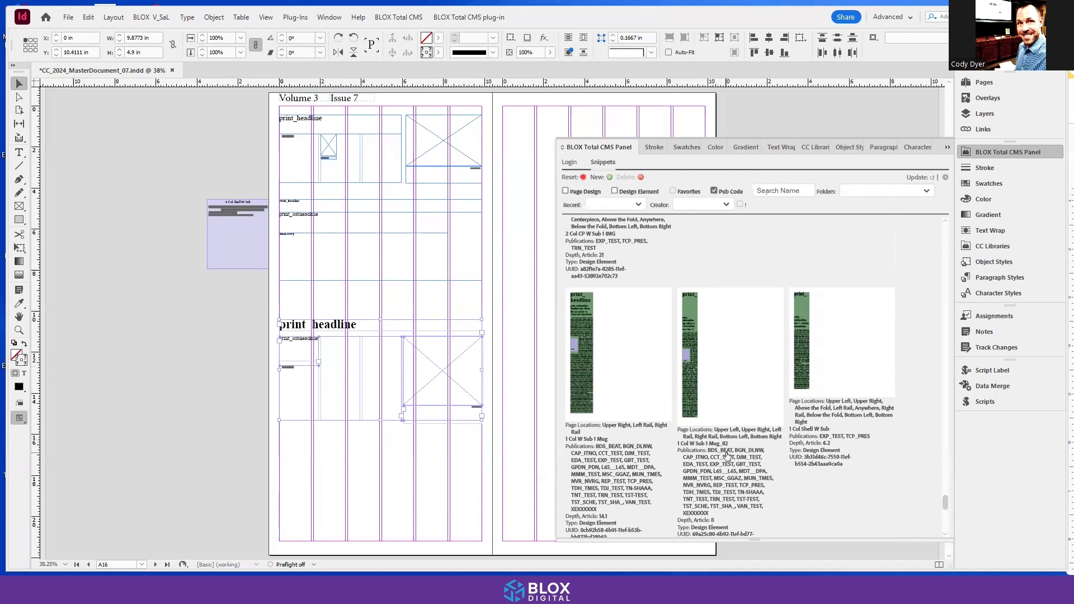
{"action": "scroll", "coordinate": [727, 453], "scroll_direction": "down", "scroll_amount": 2}
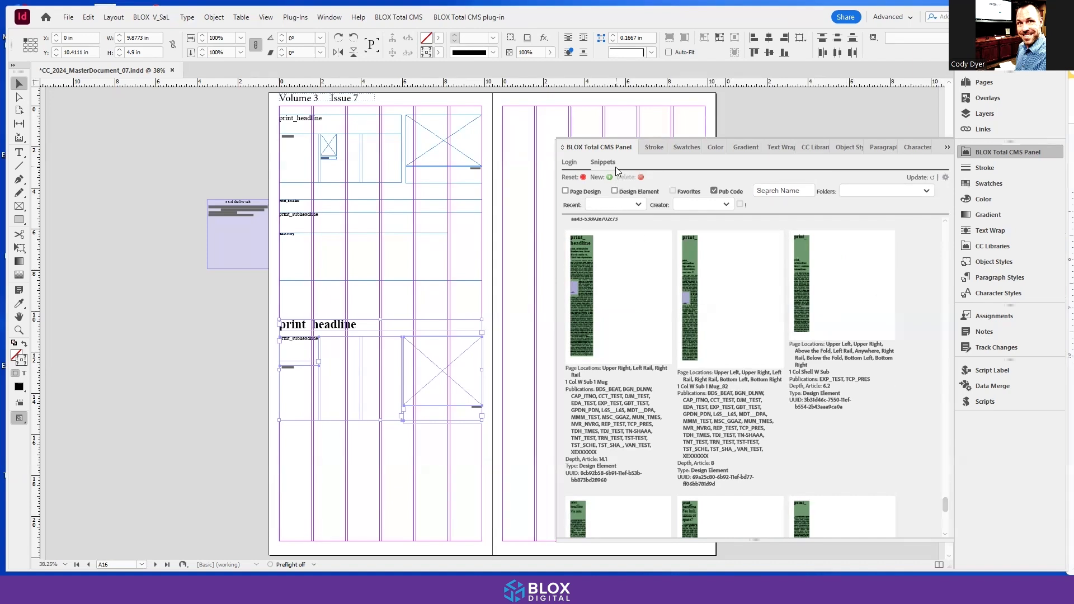
Step: Reset the snippet filters and view the available folder filters in a narrower panel
{"action": "left_click", "coordinate": [583, 178]}
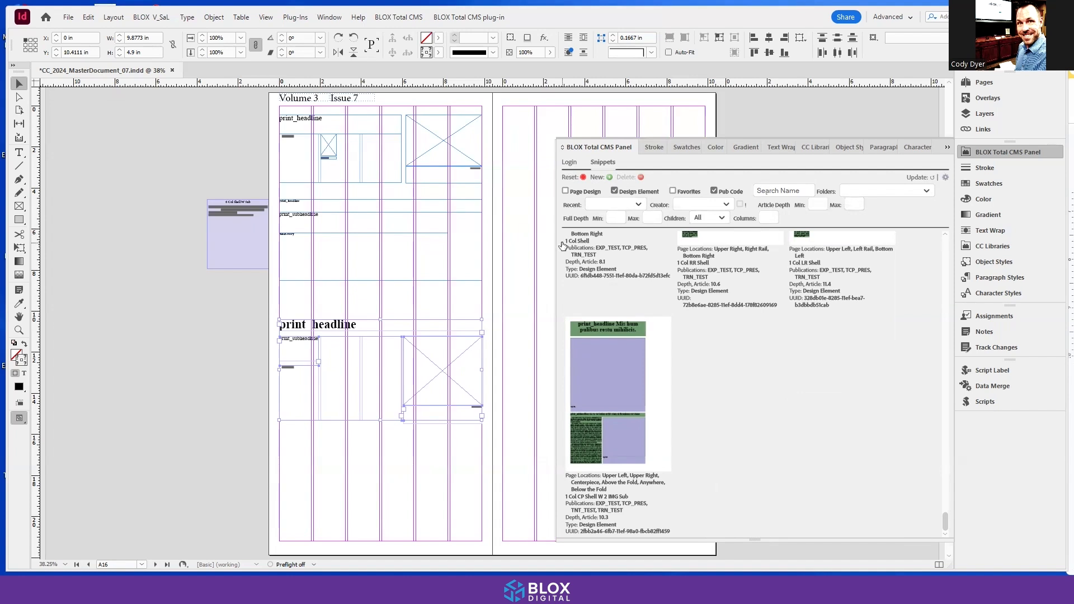
{"action": "left_click_drag", "start_coordinate": [557, 243], "coordinate": [675, 242]}
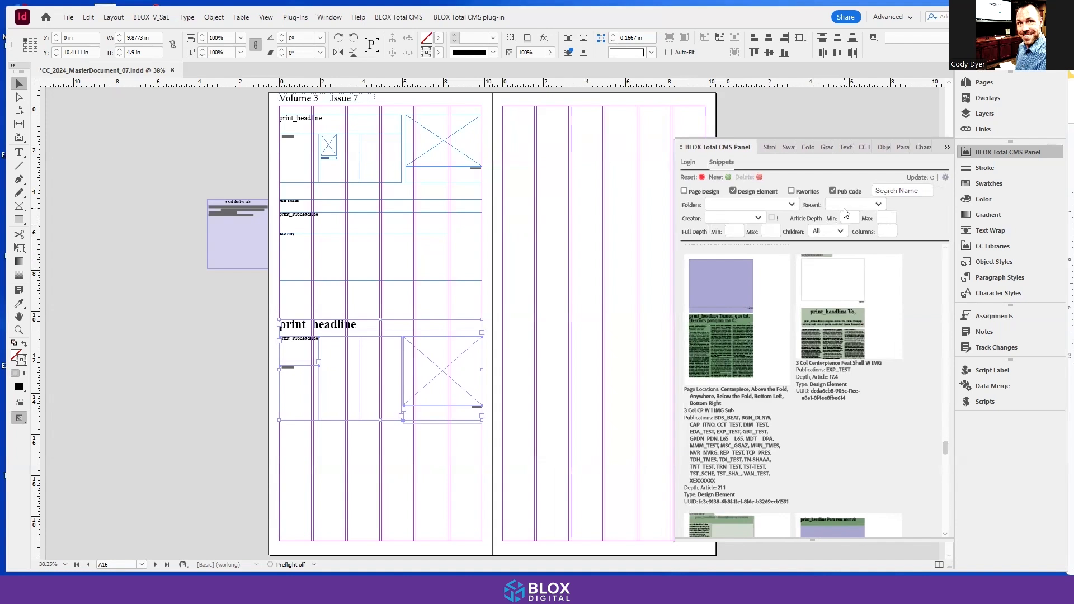
{"action": "left_click", "coordinate": [773, 205]}
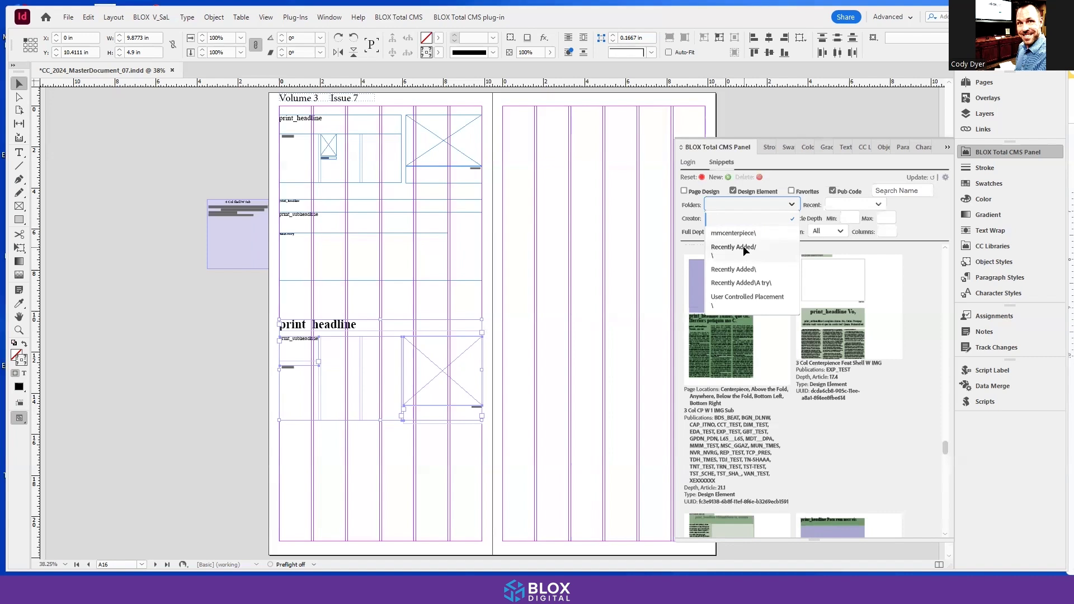
{"action": "left_click", "coordinate": [624, 388]}
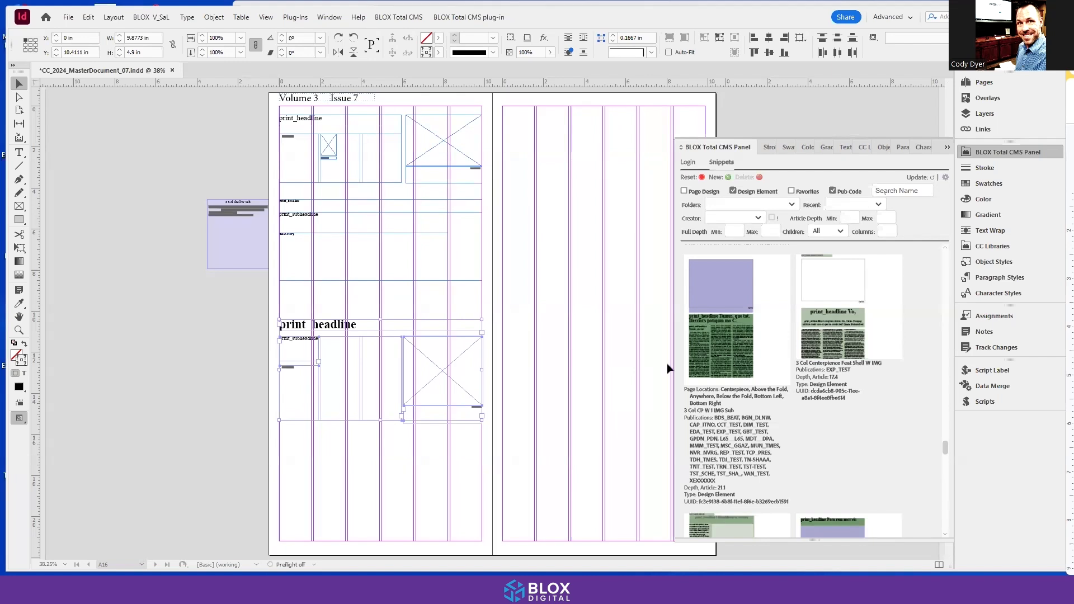
Step: Examine the Snippets preferences for grid view data, number of favorites, default snippet type, removed snippets, and downloading or updating all snippets
{"action": "left_click", "coordinate": [945, 177]}
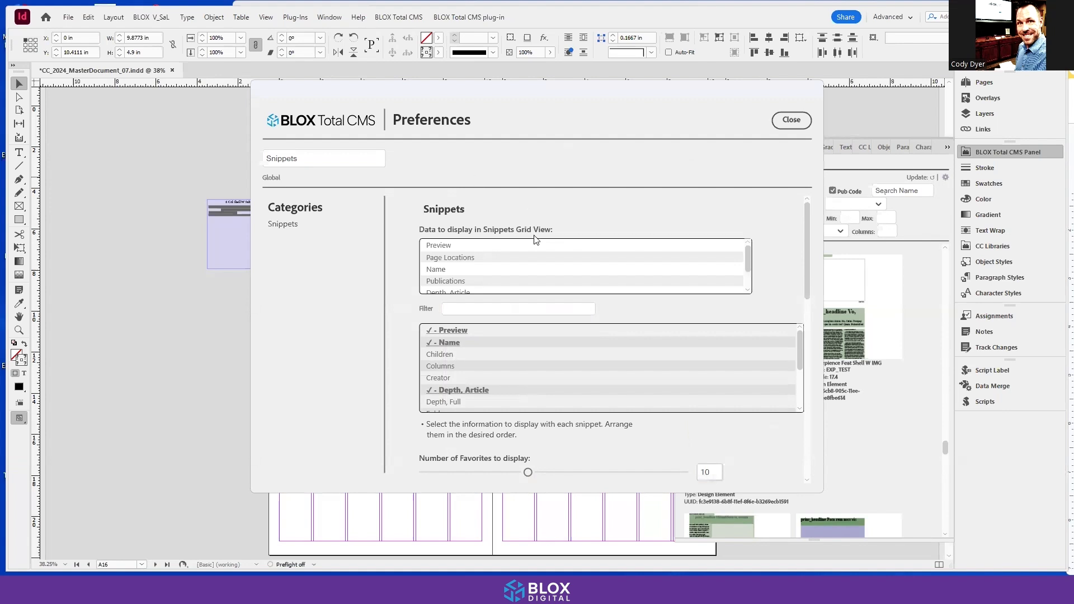
{"action": "scroll", "coordinate": [511, 264], "scroll_direction": "down", "scroll_amount": 3}
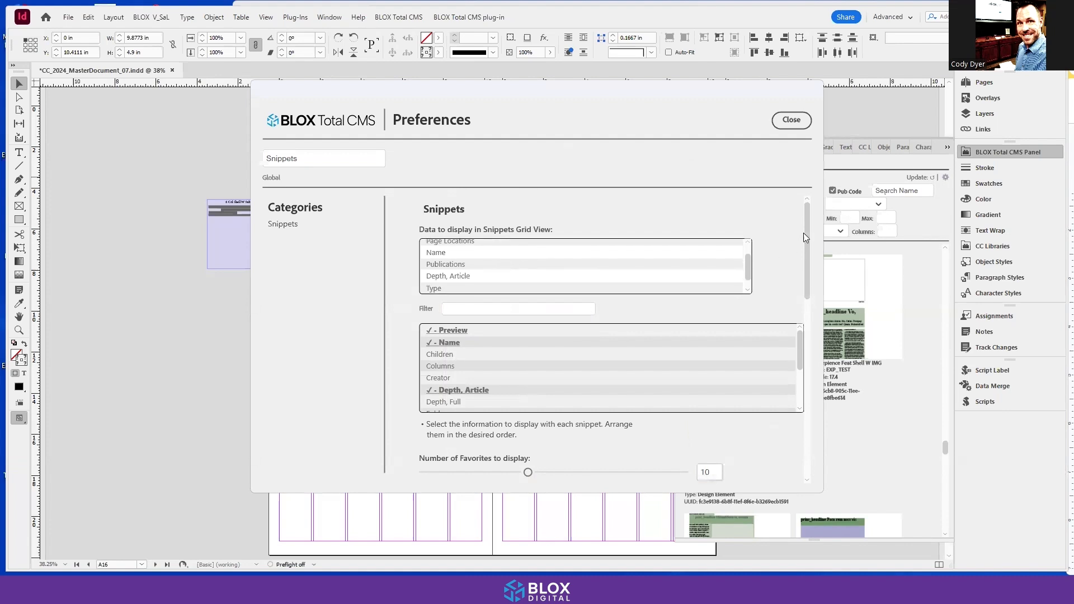
{"action": "left_click_drag", "start_coordinate": [805, 234], "coordinate": [806, 243]}
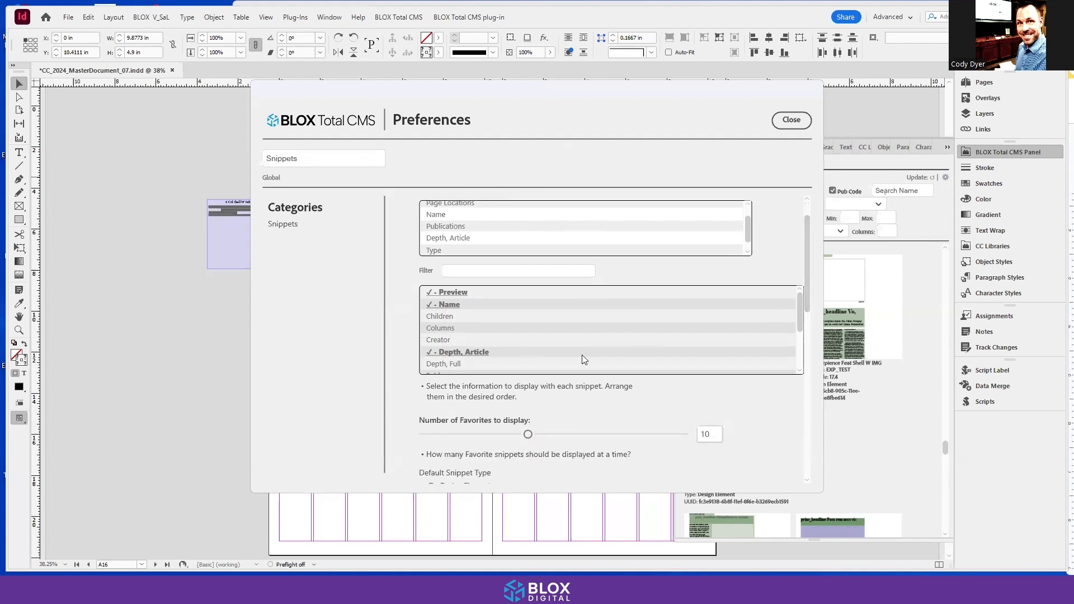
{"action": "left_click_drag", "start_coordinate": [807, 269], "coordinate": [807, 314]}
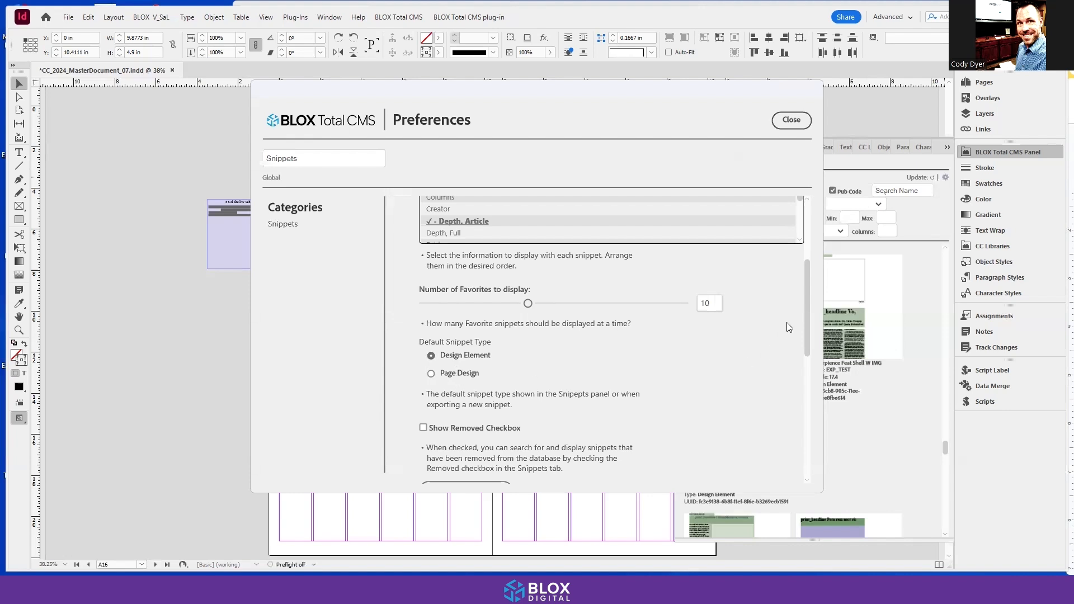
{"action": "left_click_drag", "start_coordinate": [808, 296], "coordinate": [806, 342]}
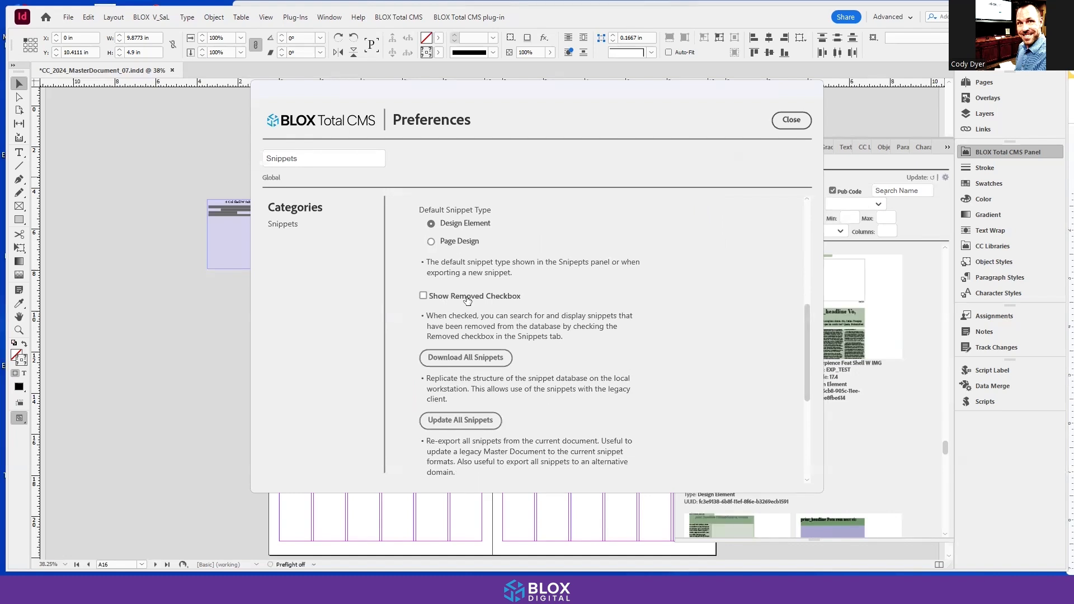
{"action": "scroll", "coordinate": [473, 335], "scroll_direction": "down", "scroll_amount": 2}
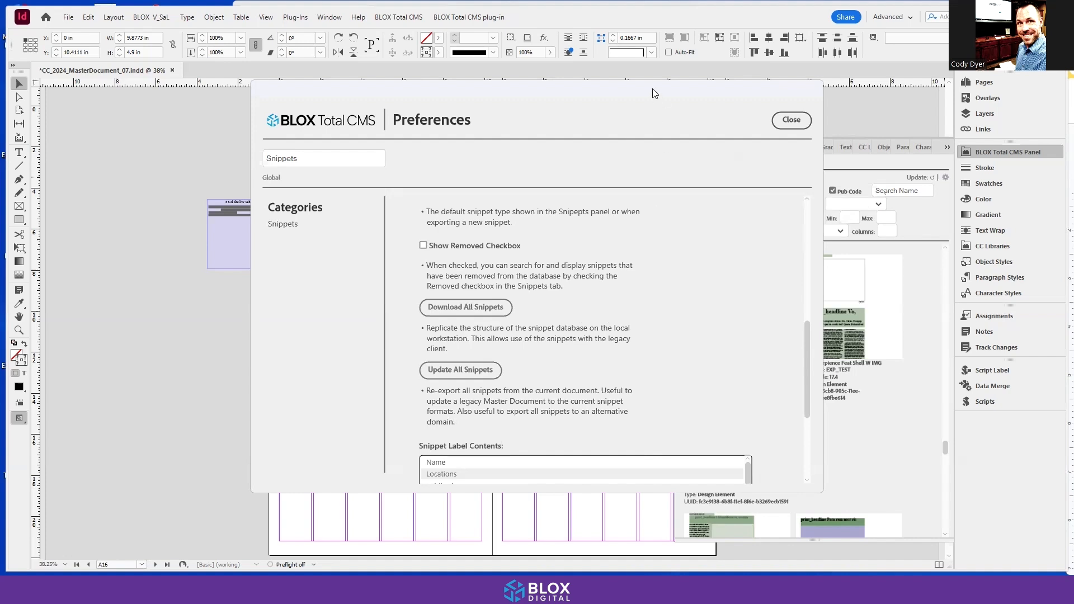
{"action": "left_click_drag", "start_coordinate": [653, 94], "coordinate": [615, 99]}
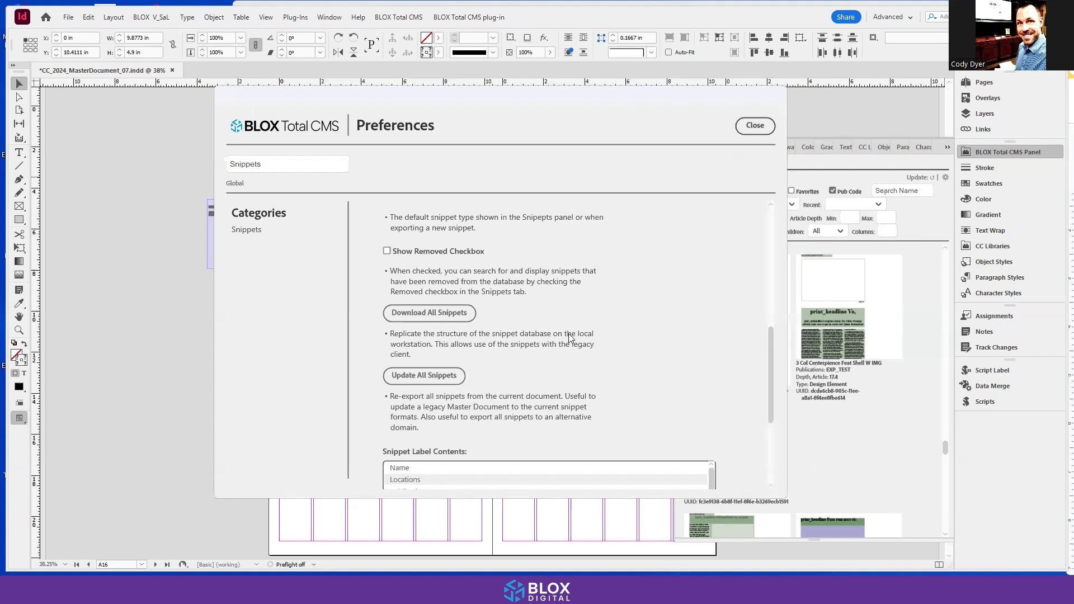
{"action": "left_click", "coordinate": [752, 128]}
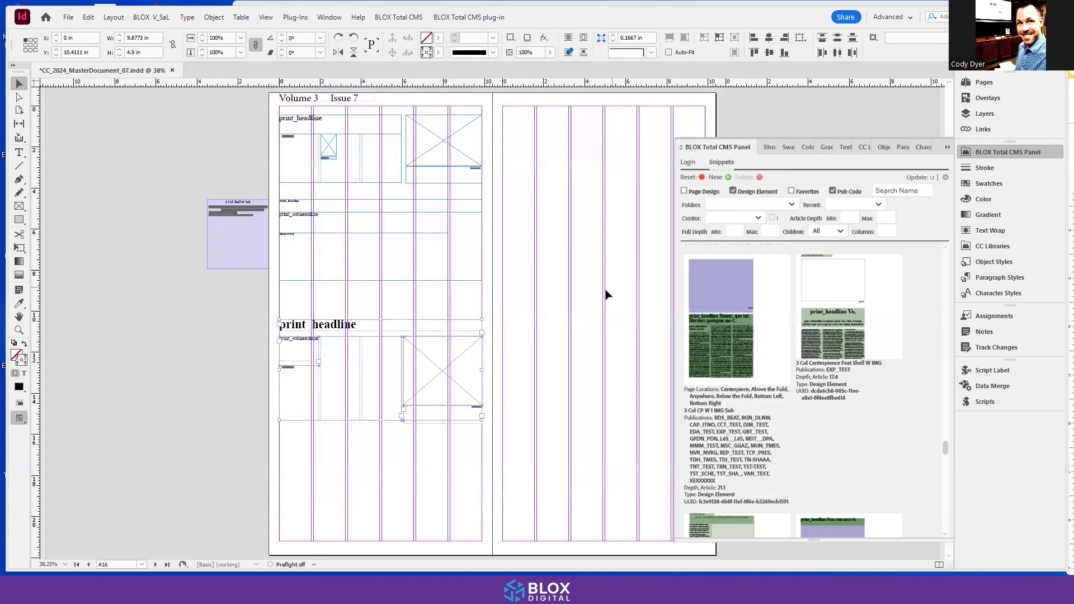